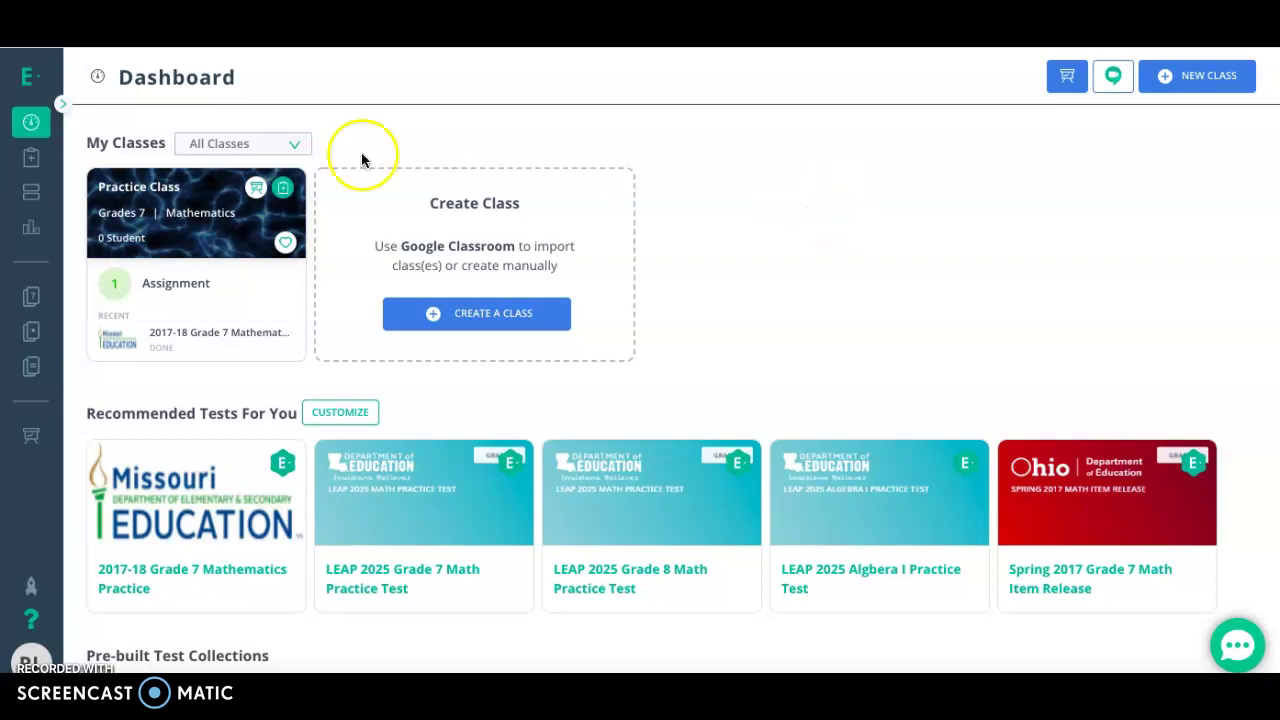
Step: Start a new item in the item bank and show the Math question types
left_click(57, 309)
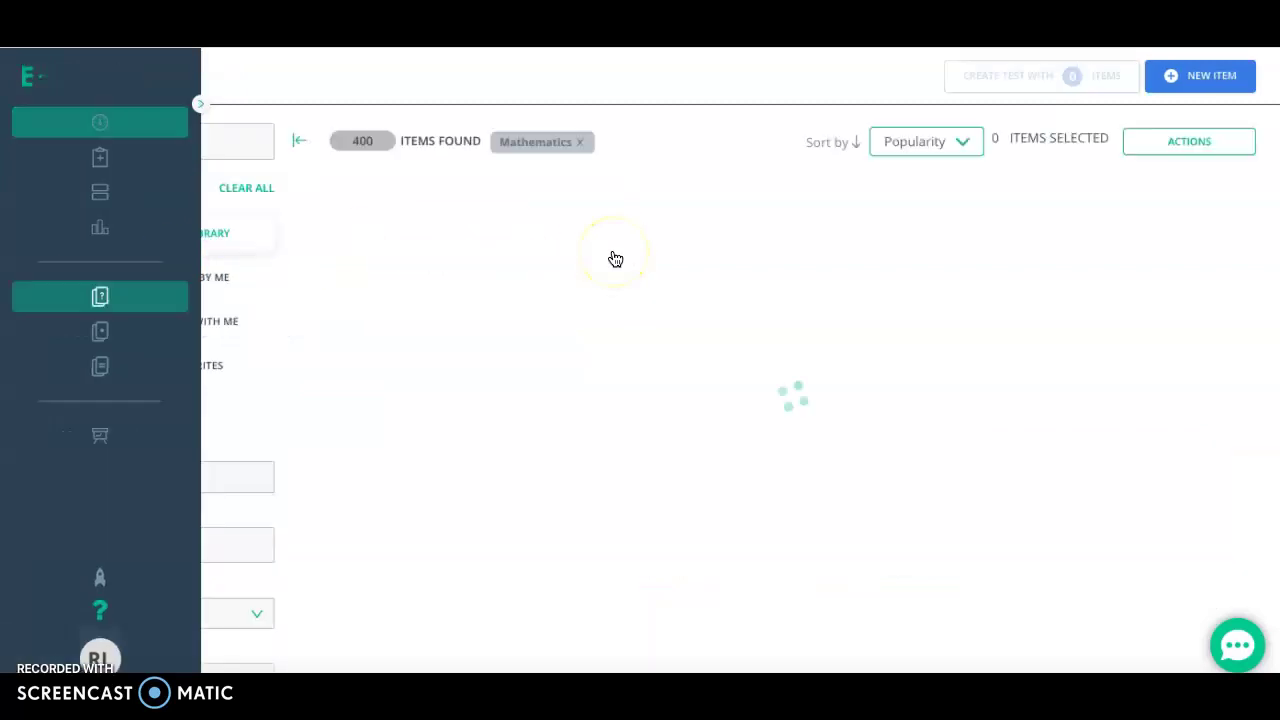
left_click(1170, 76)
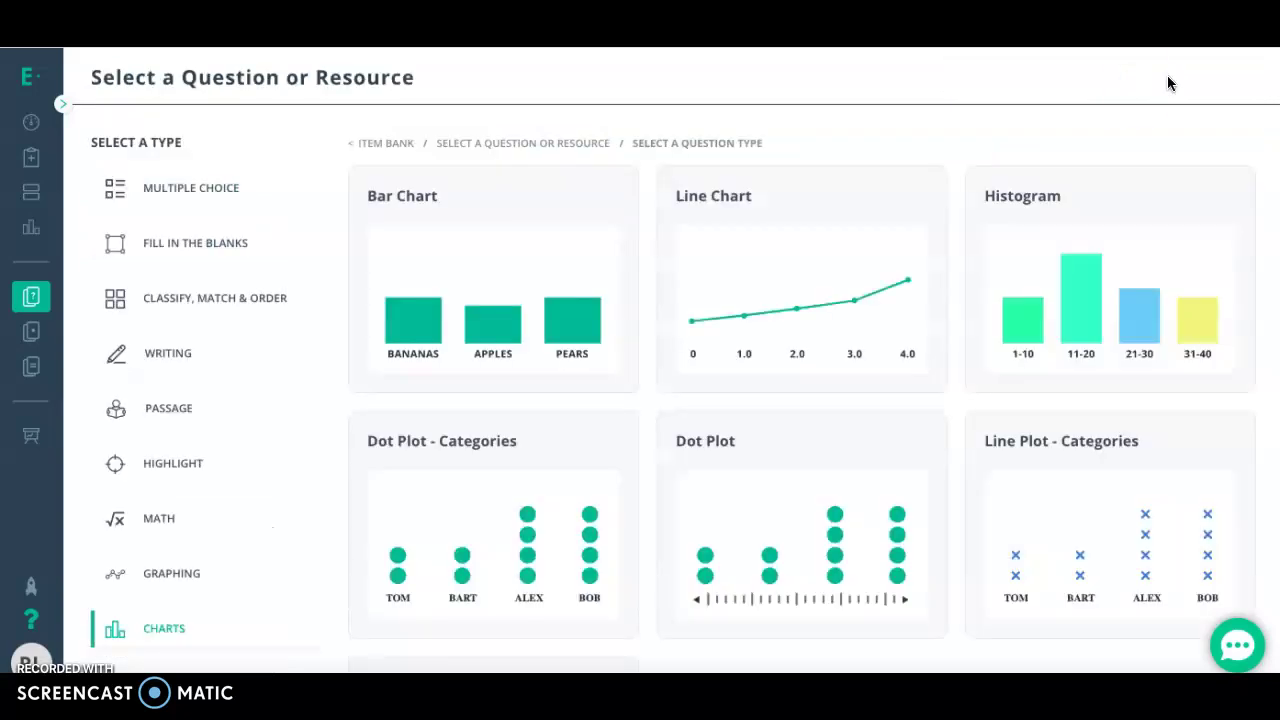
left_click(147, 522)
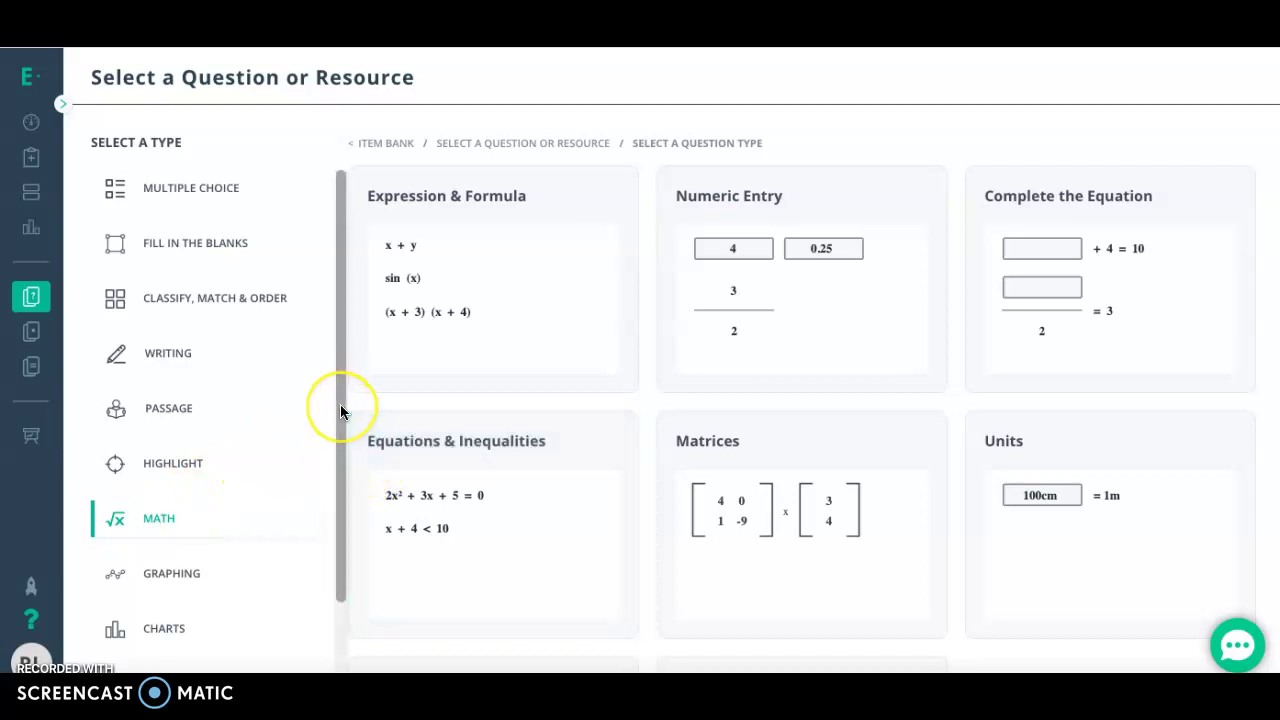
Step: Browse the Math question types and choose Numeric Entry for the new item
scroll(340, 408, "down", 2)
scroll(340, 408, "down", 2)
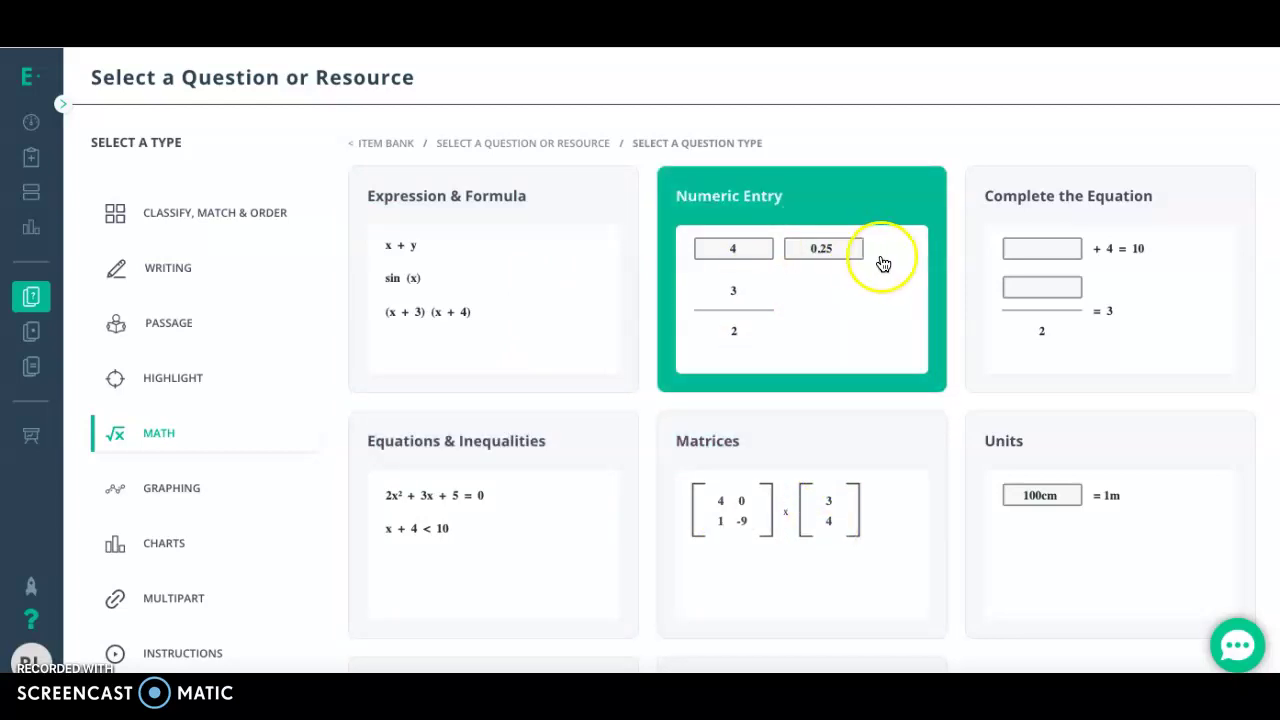
scroll(1037, 510, "down", 3)
left_click(483, 500)
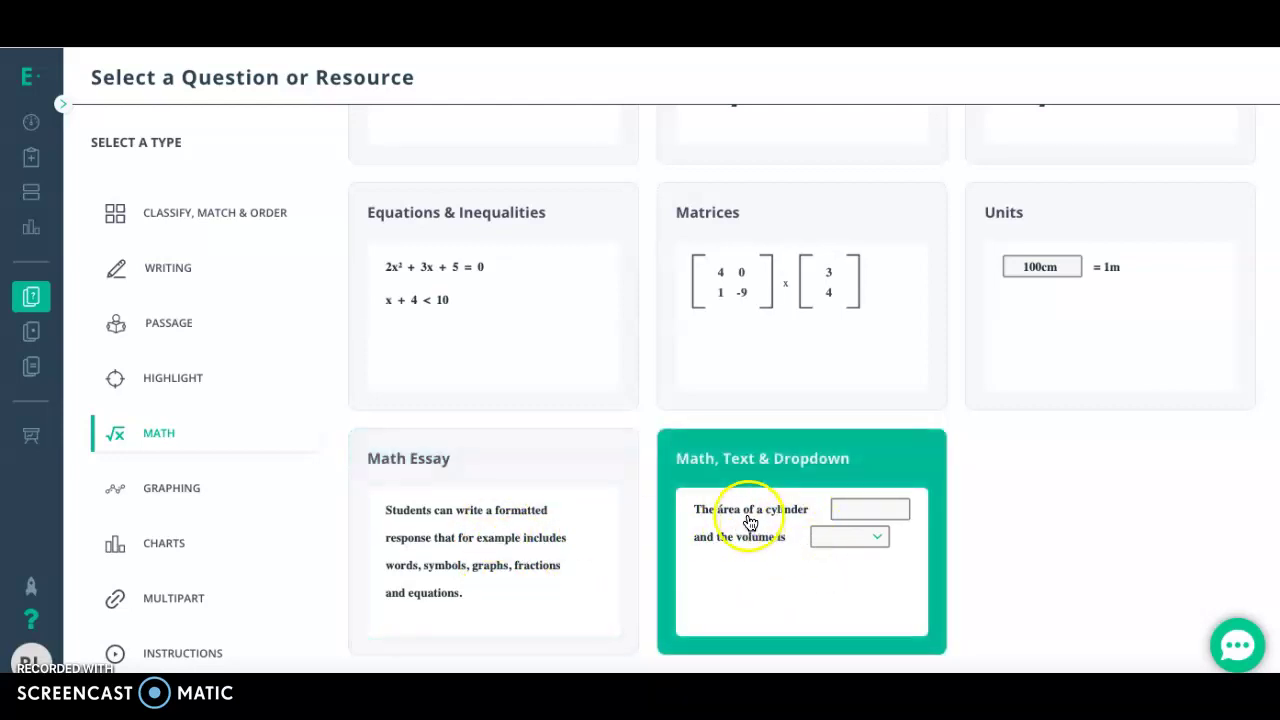
scroll(748, 406, "up", 1)
scroll(748, 406, "up", 2)
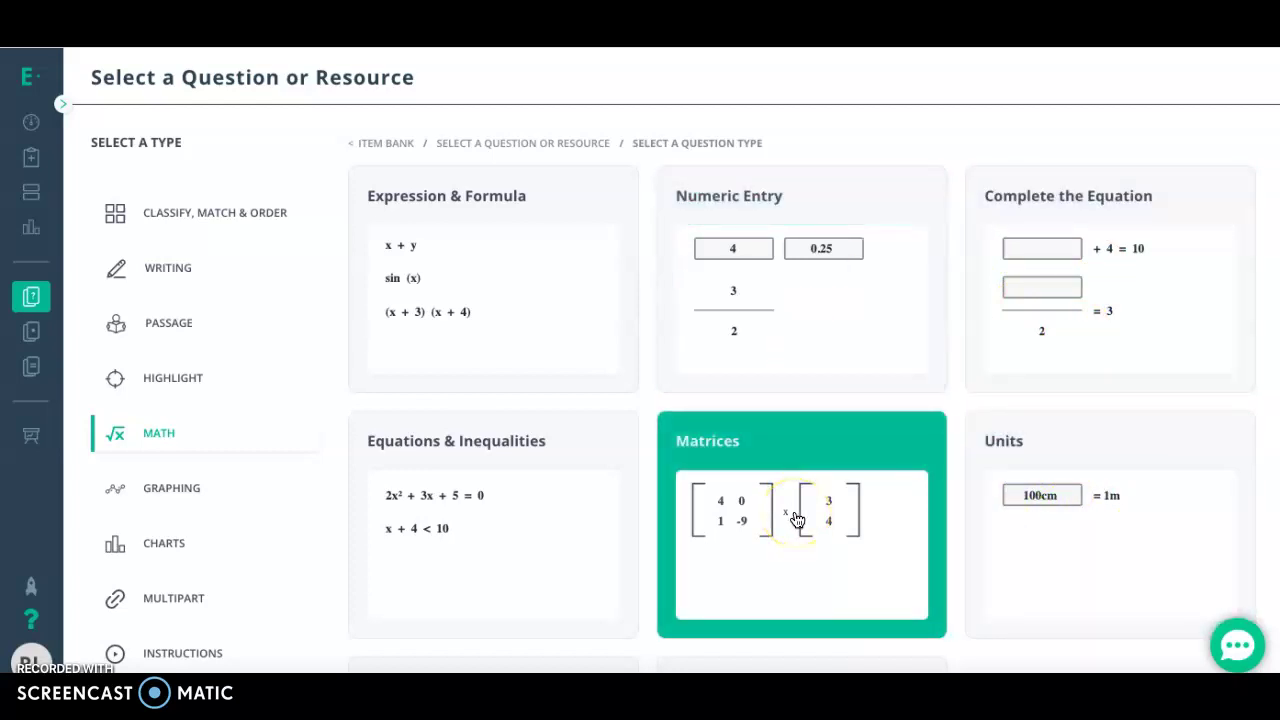
left_click(825, 232)
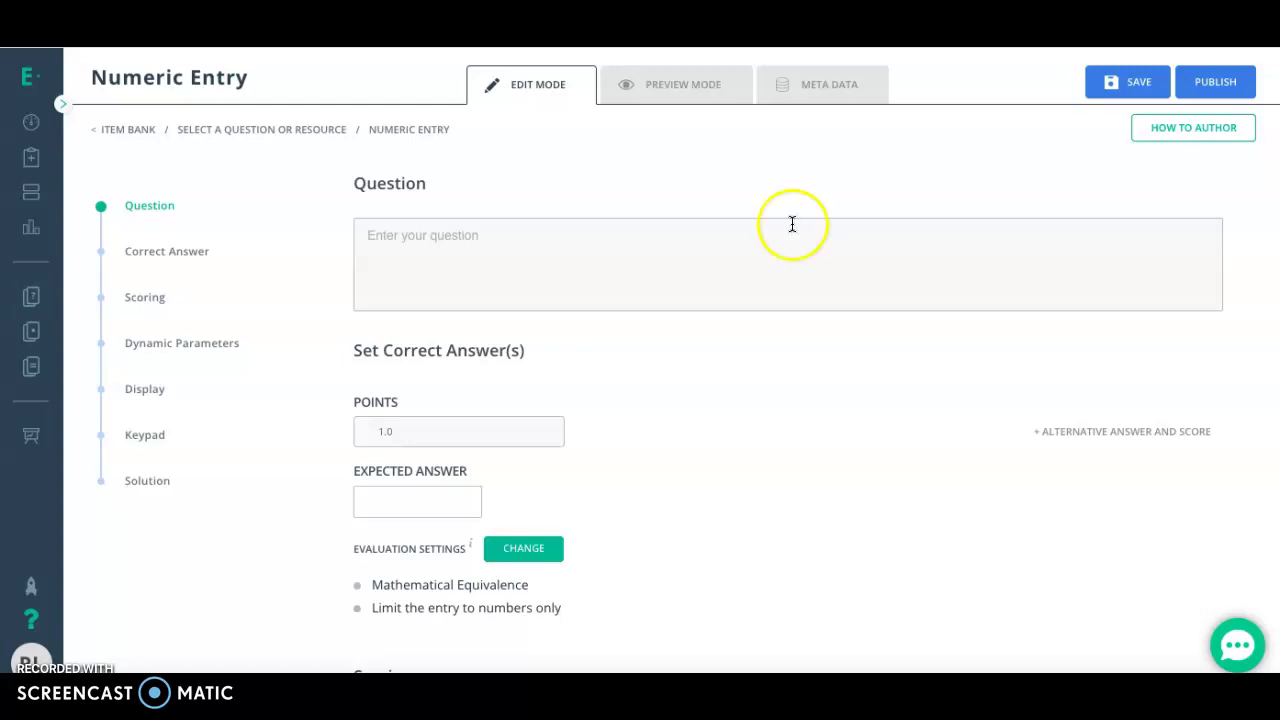
Step: Enter the question "what is 2+2" and set its expected answer to 4
left_click(567, 241)
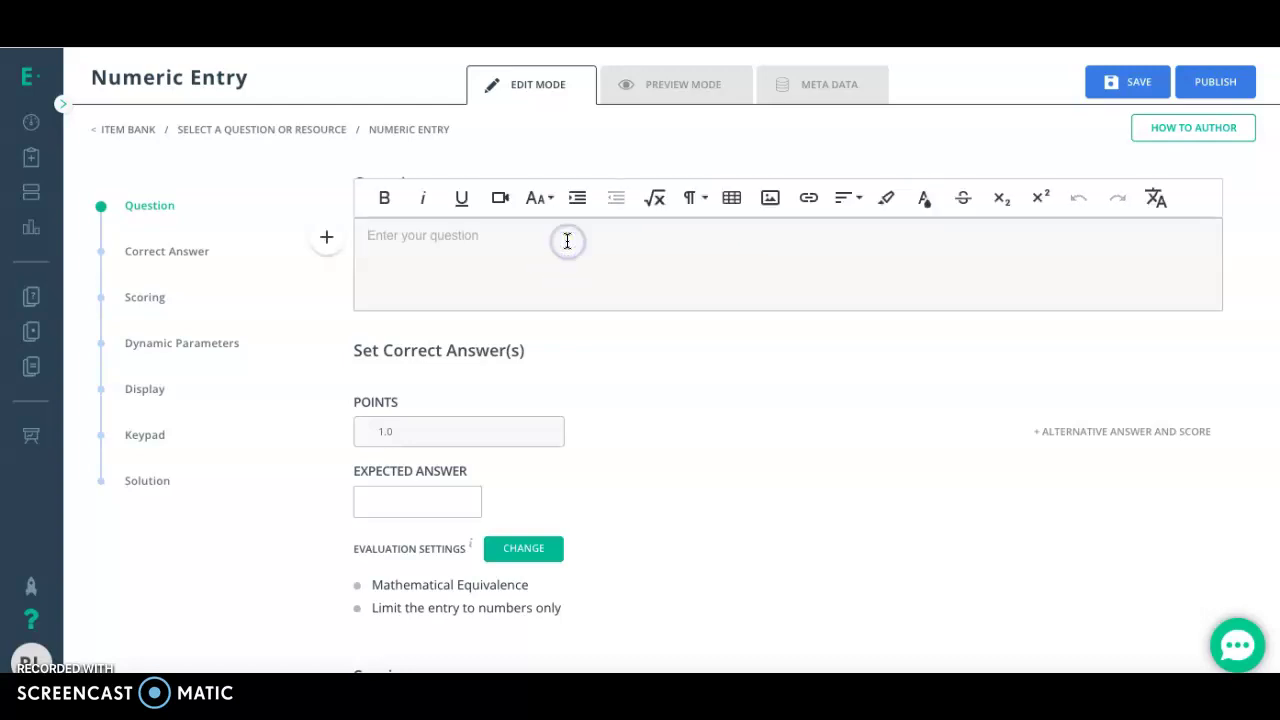
type("what is 2+2")
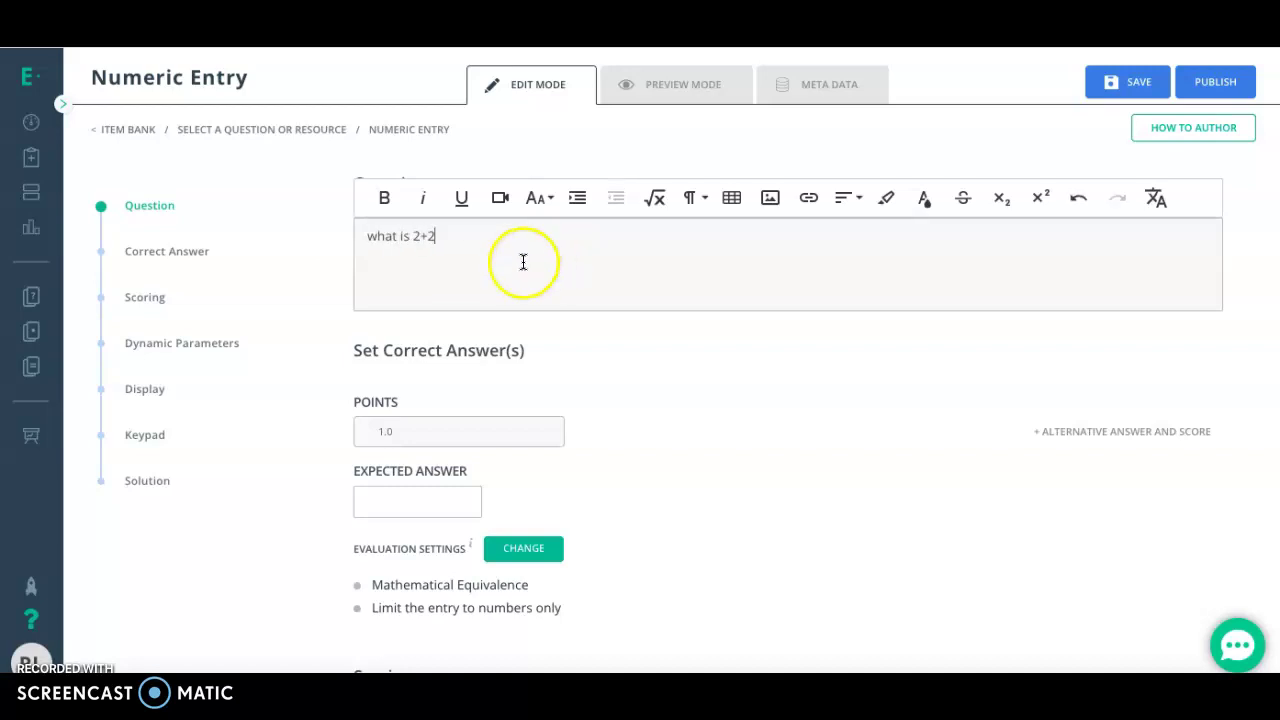
scroll(501, 355, "down", 1)
scroll(501, 355, "down", 1)
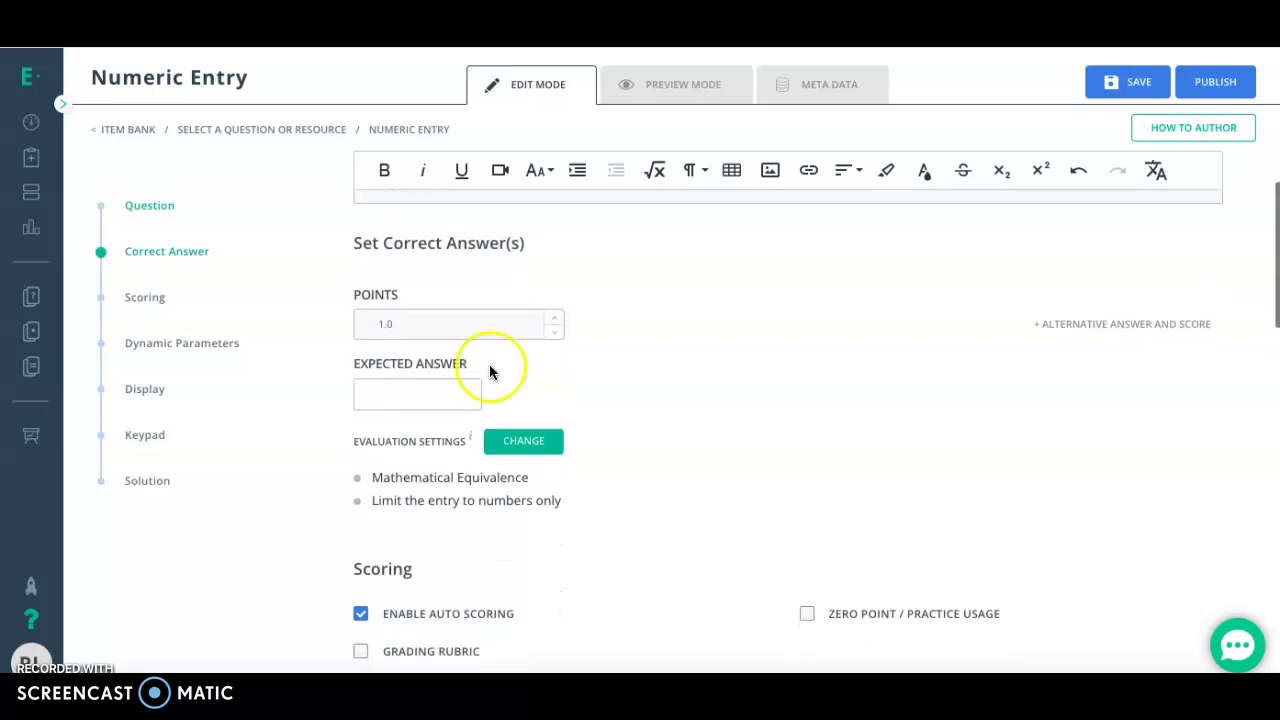
left_click(426, 398)
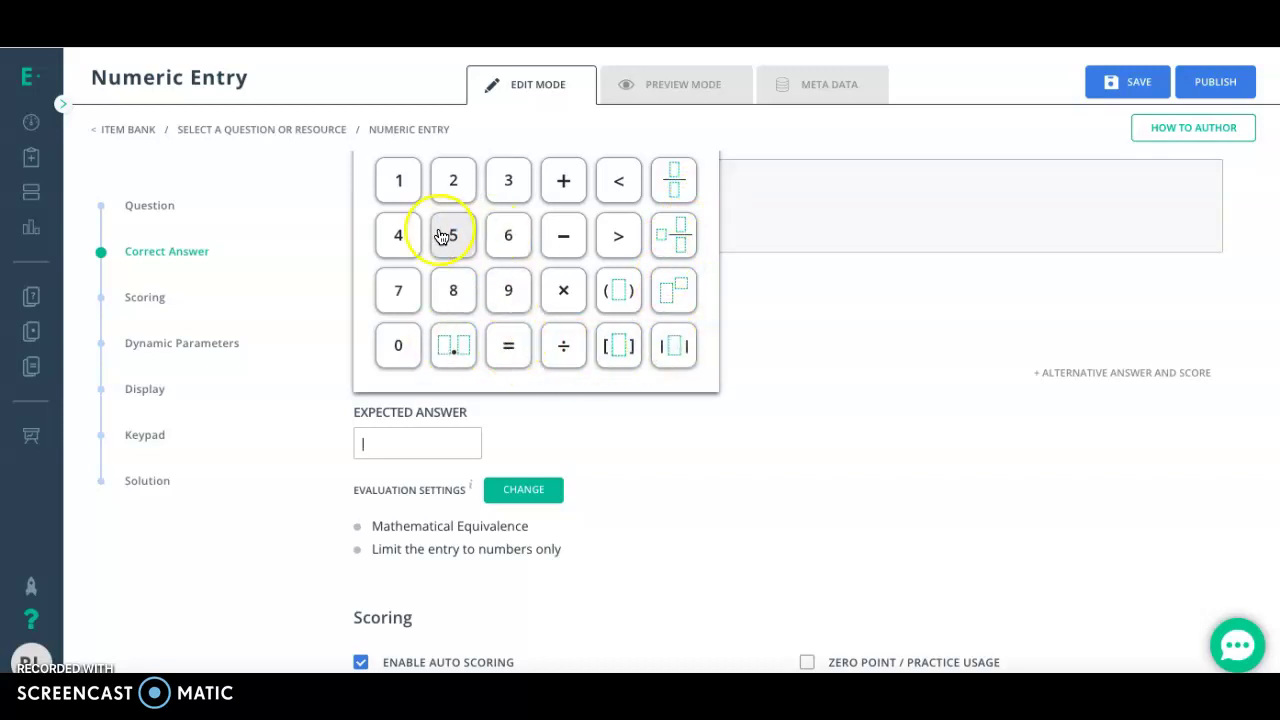
left_click(405, 237)
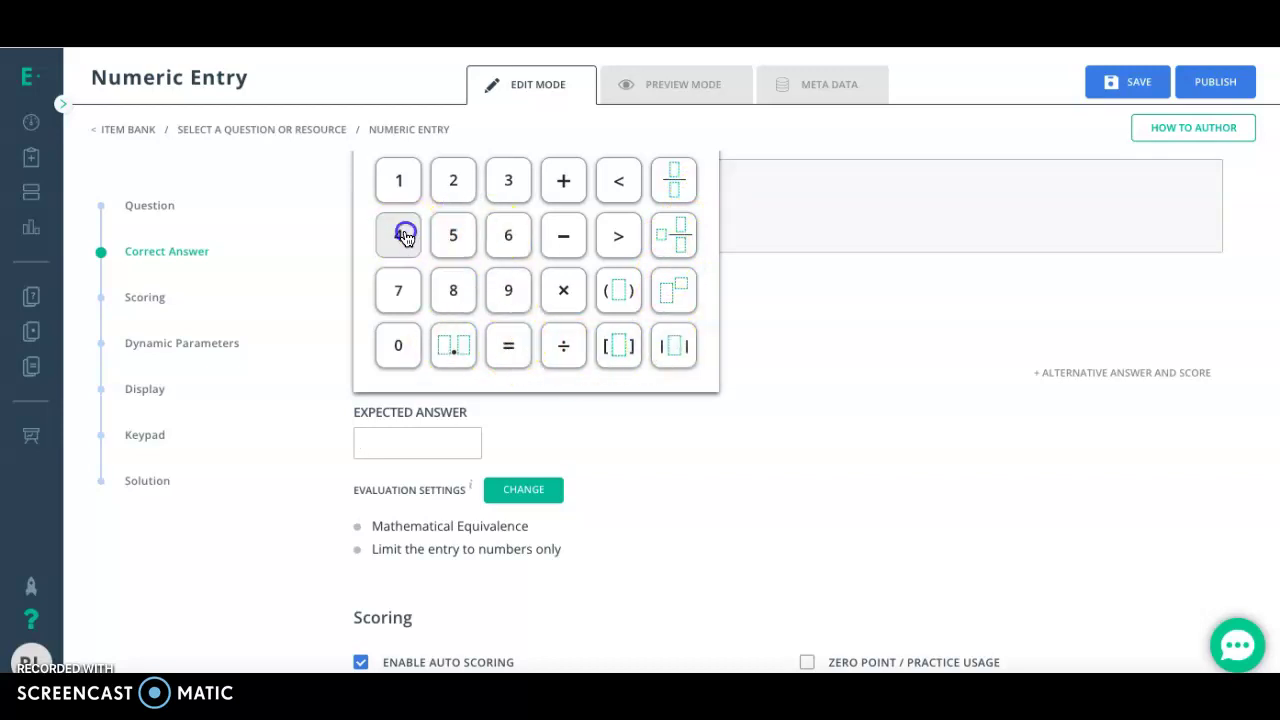
left_click(519, 454)
scroll(519, 454, "down", 1)
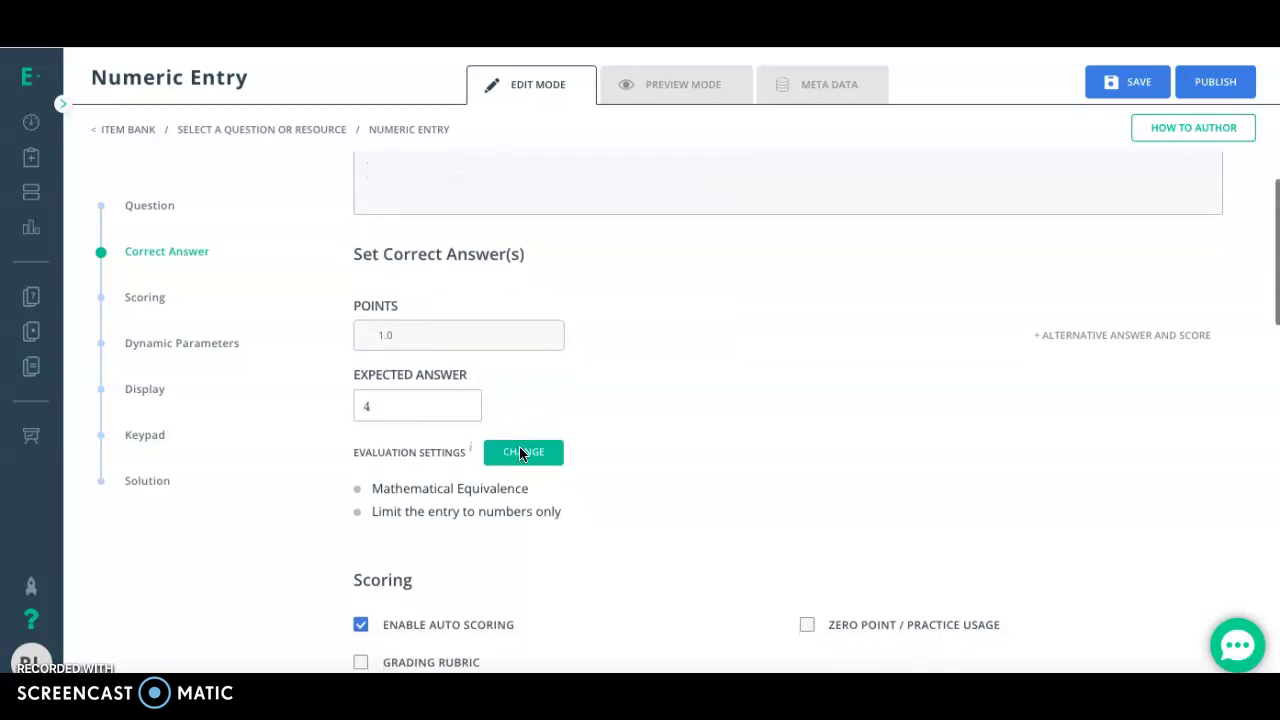
Step: Open the expected answer's evaluation settings, try the Simple Fraction requirement and clear it again
left_click(524, 452)
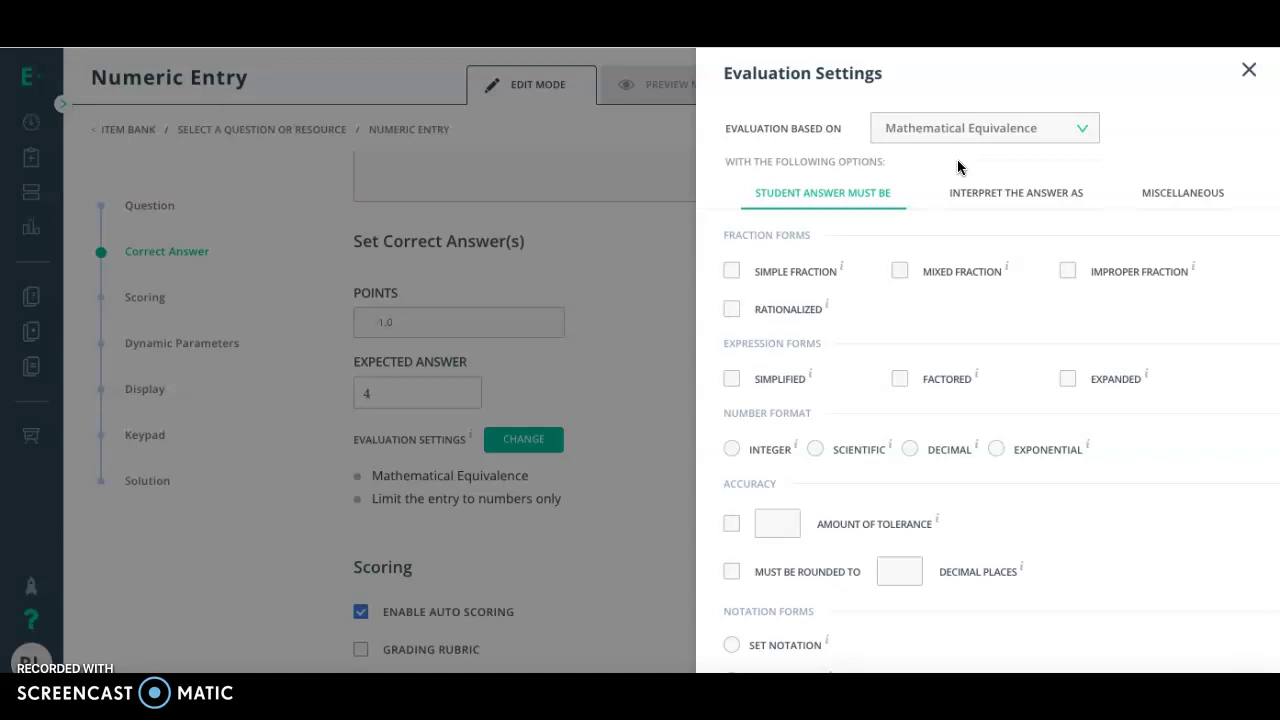
left_click(731, 271)
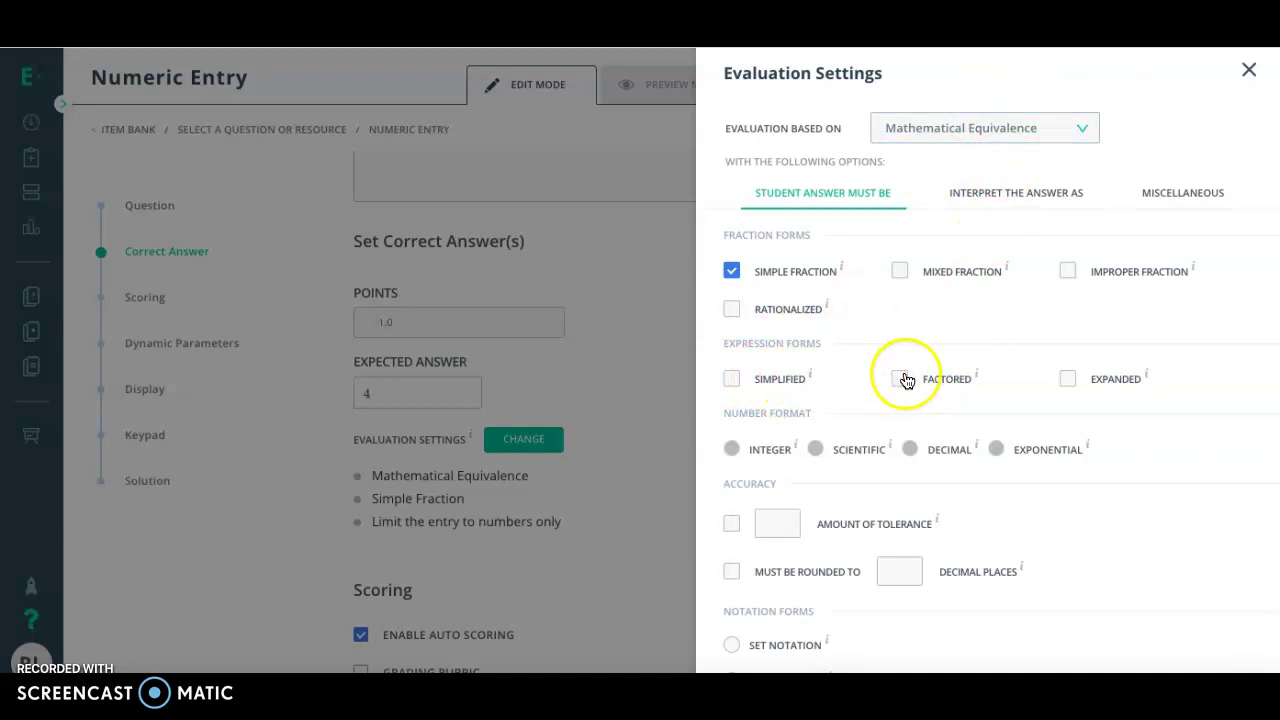
scroll(802, 379, "down", 1)
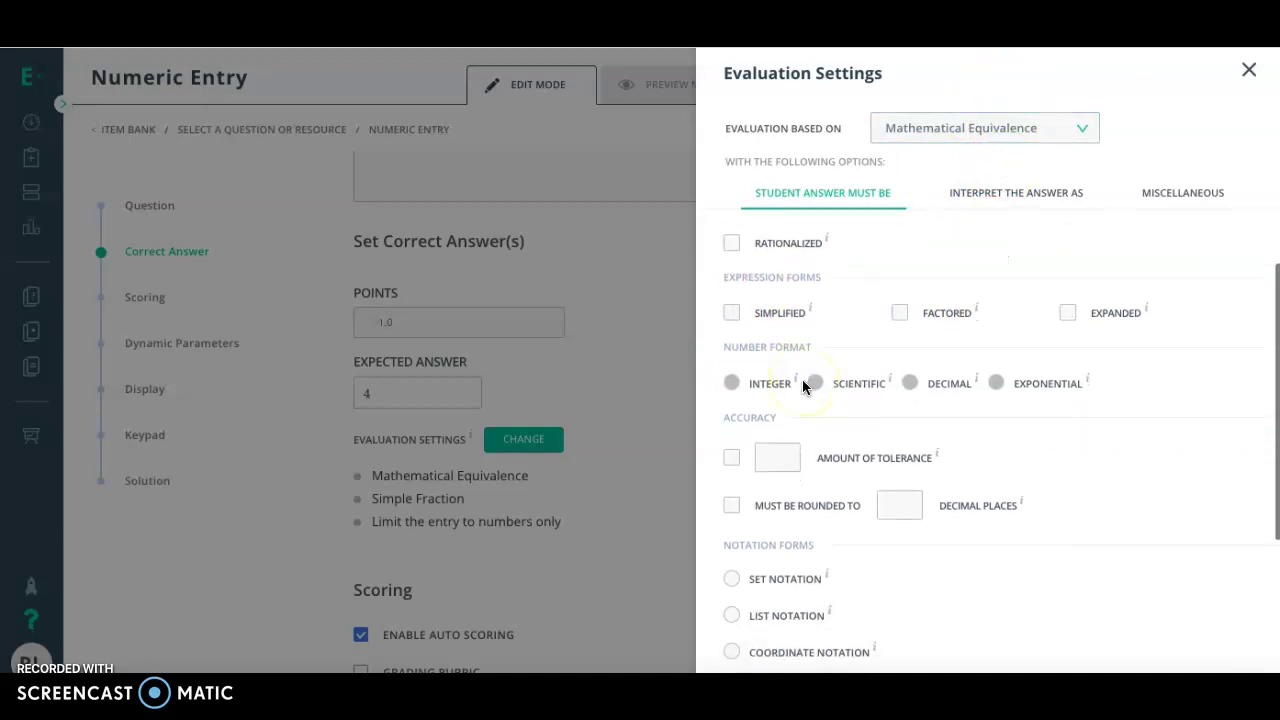
scroll(931, 379, "up", 1)
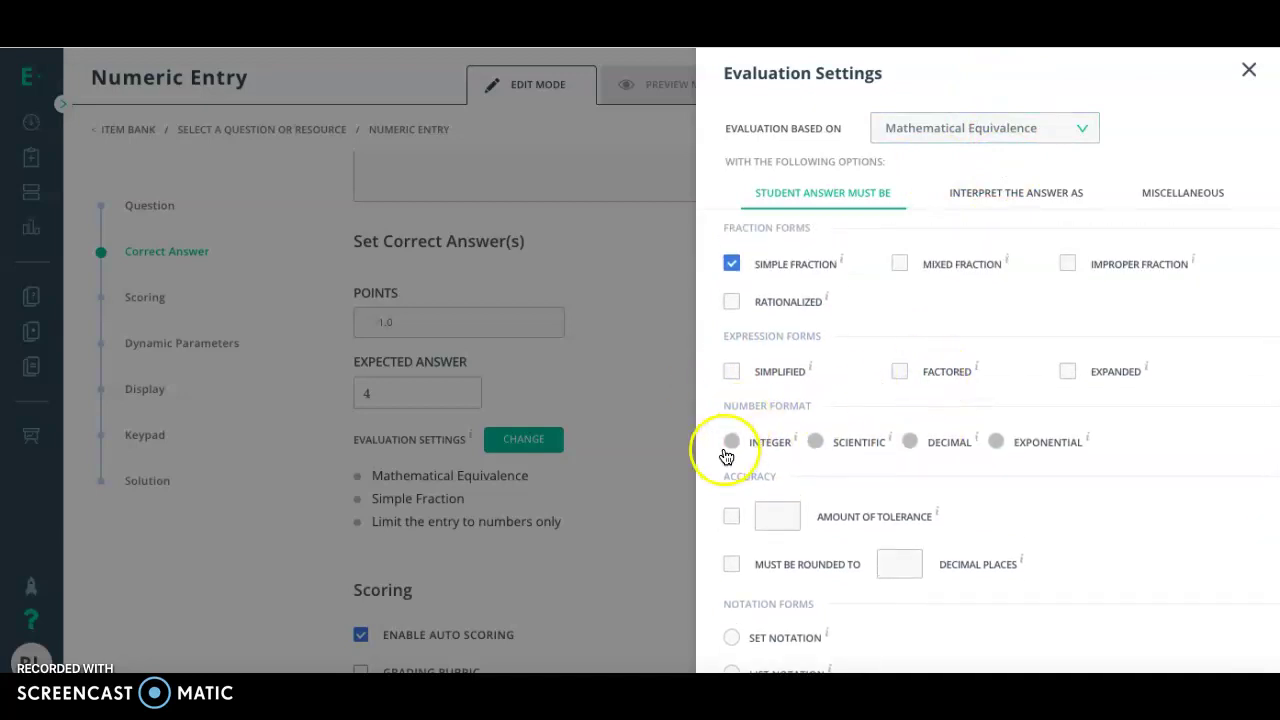
left_click(733, 266)
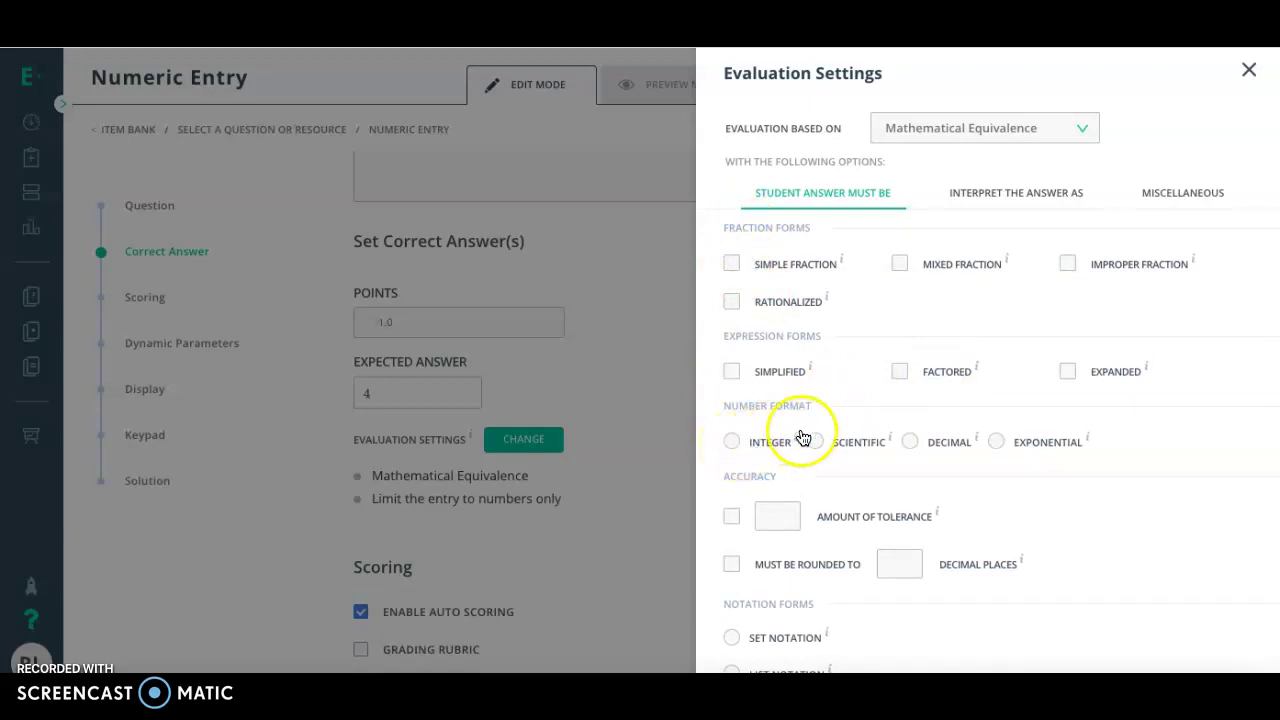
Step: Examine the remaining Mathematical Equivalence requirements, including accuracy, notation forms, multiple values and equation forms
scroll(914, 444, "down", 3)
scroll(917, 447, "down", 1)
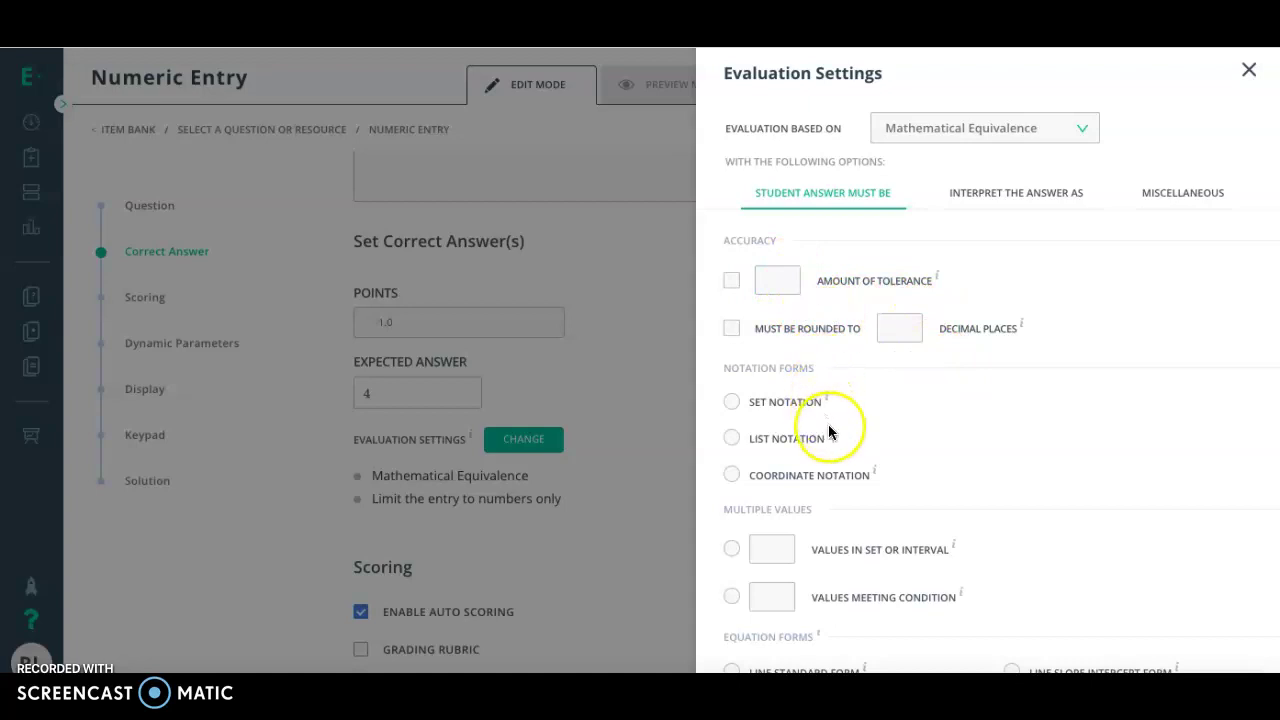
scroll(828, 472, "down", 1)
scroll(828, 472, "down", 2)
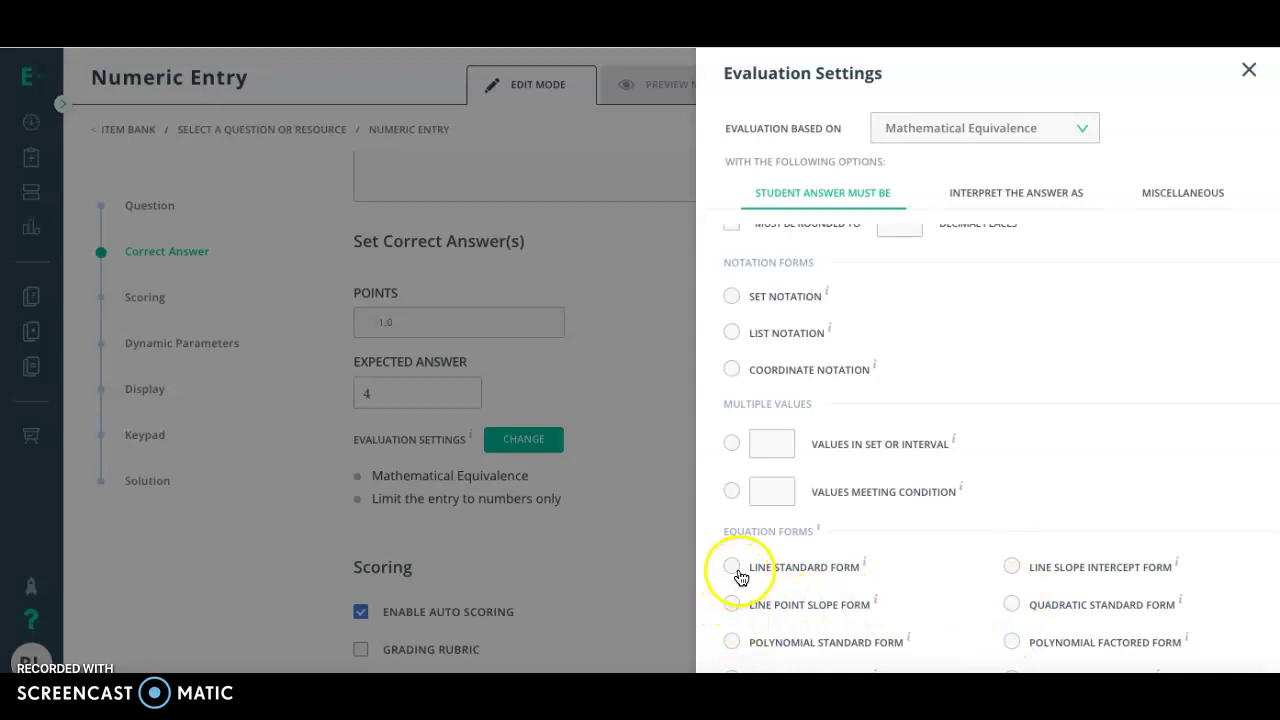
scroll(835, 603, "down", 1)
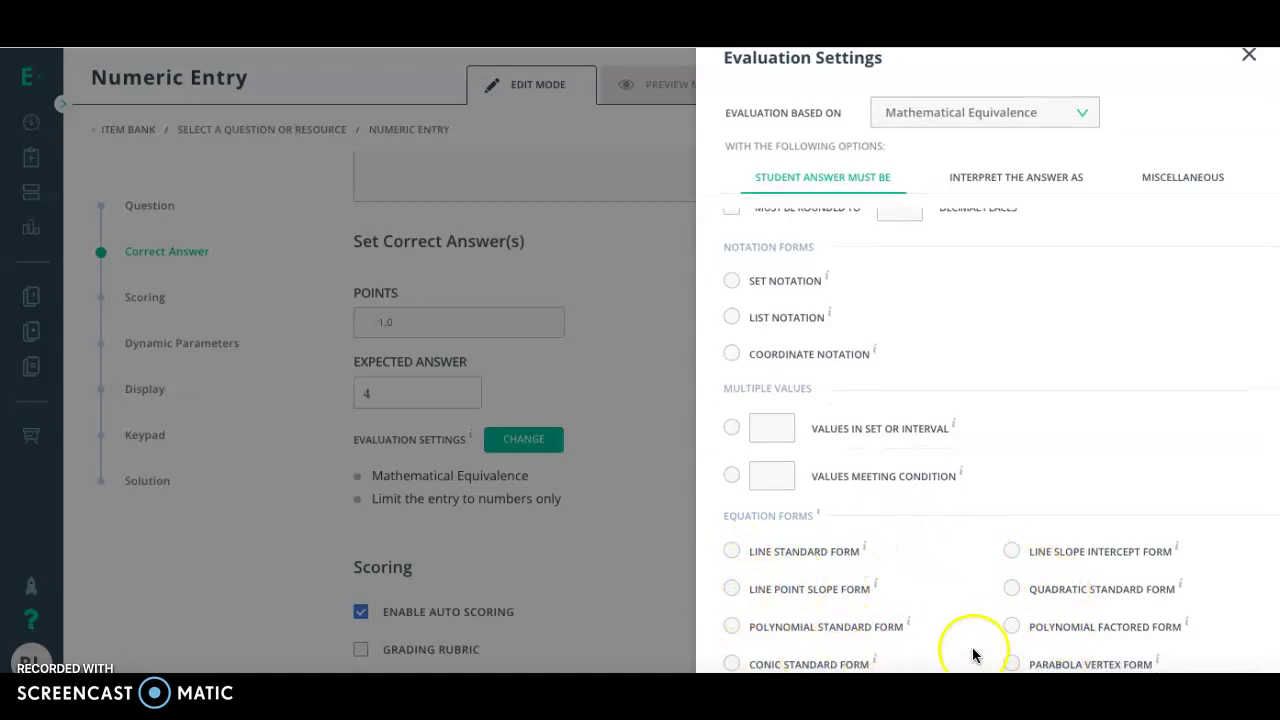
scroll(989, 474, "up", 4)
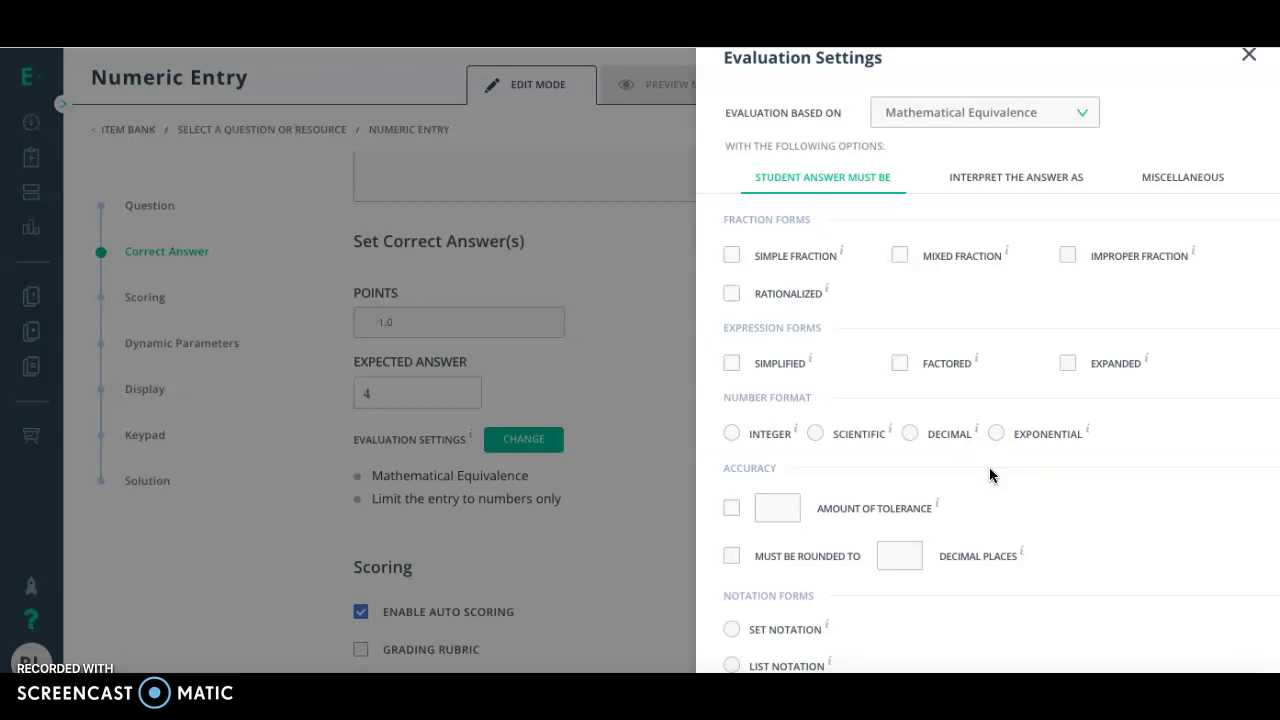
Step: Try basing the evaluation on Literal Equivalence and on Format only, look through the format rules, and close the evaluation settings
left_click(1041, 122)
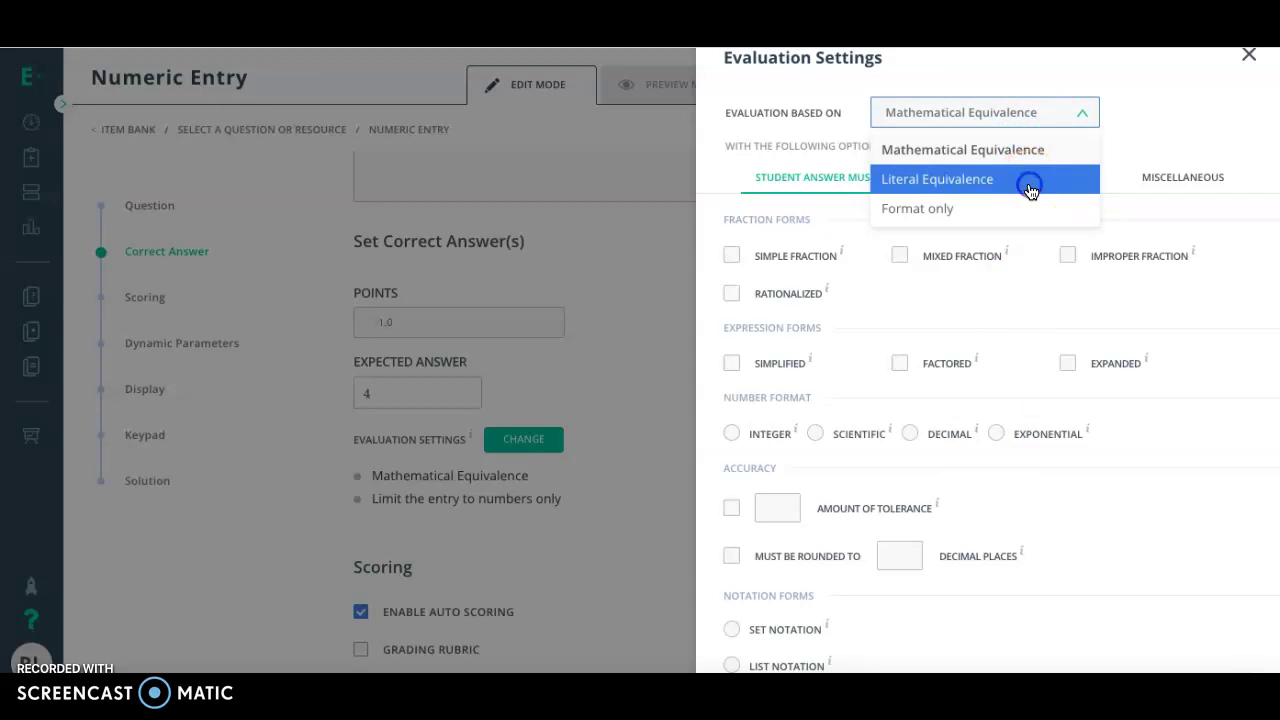
left_click(1029, 184)
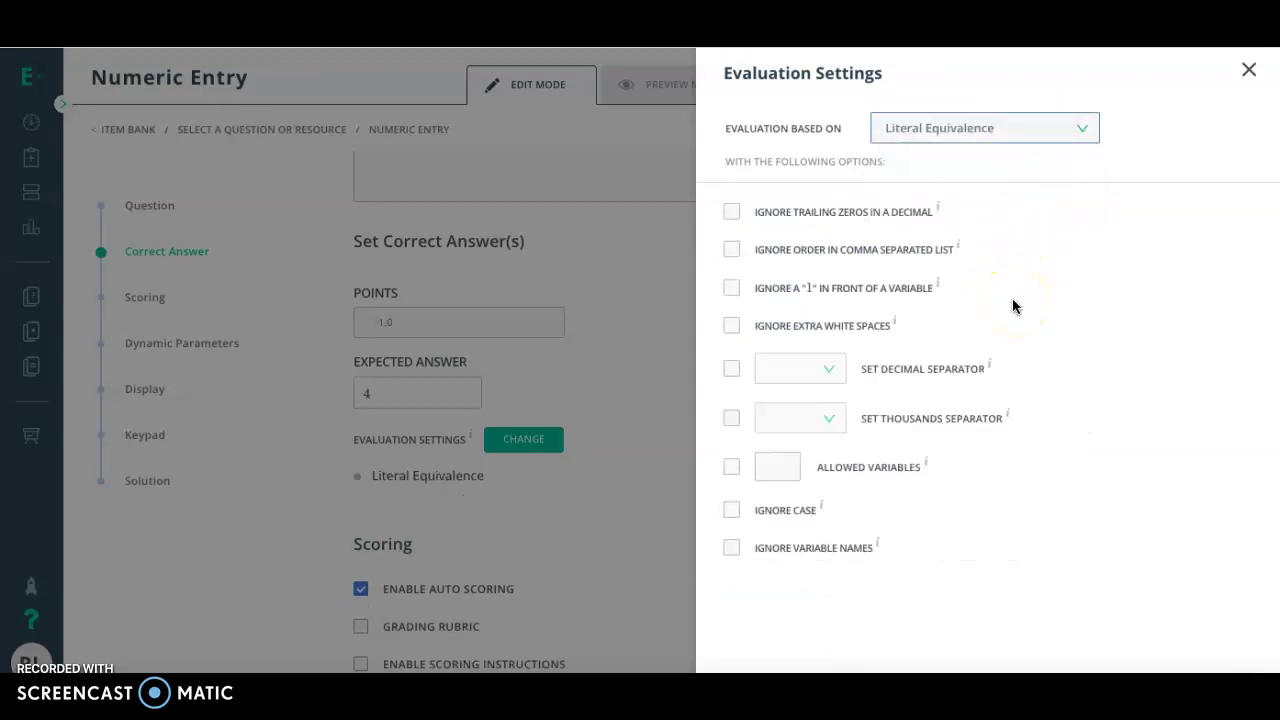
left_click(1024, 136)
left_click(1015, 230)
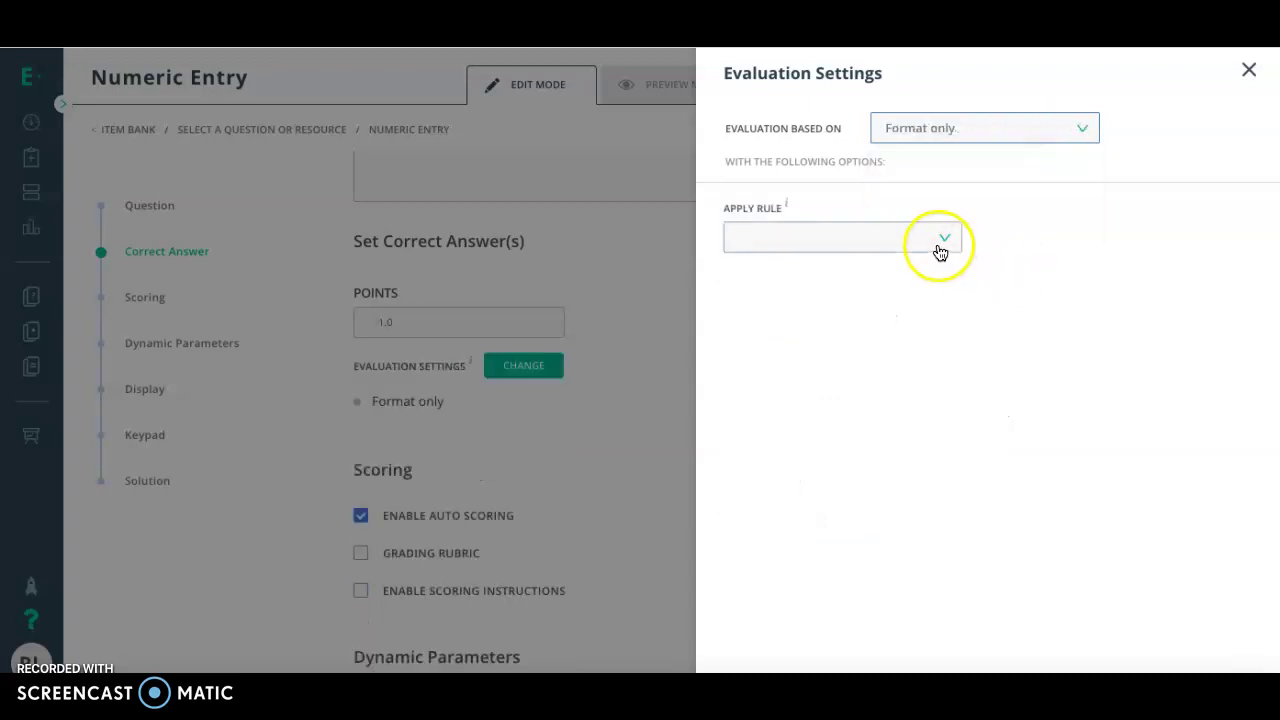
left_click(940, 247)
scroll(937, 466, "down", 1)
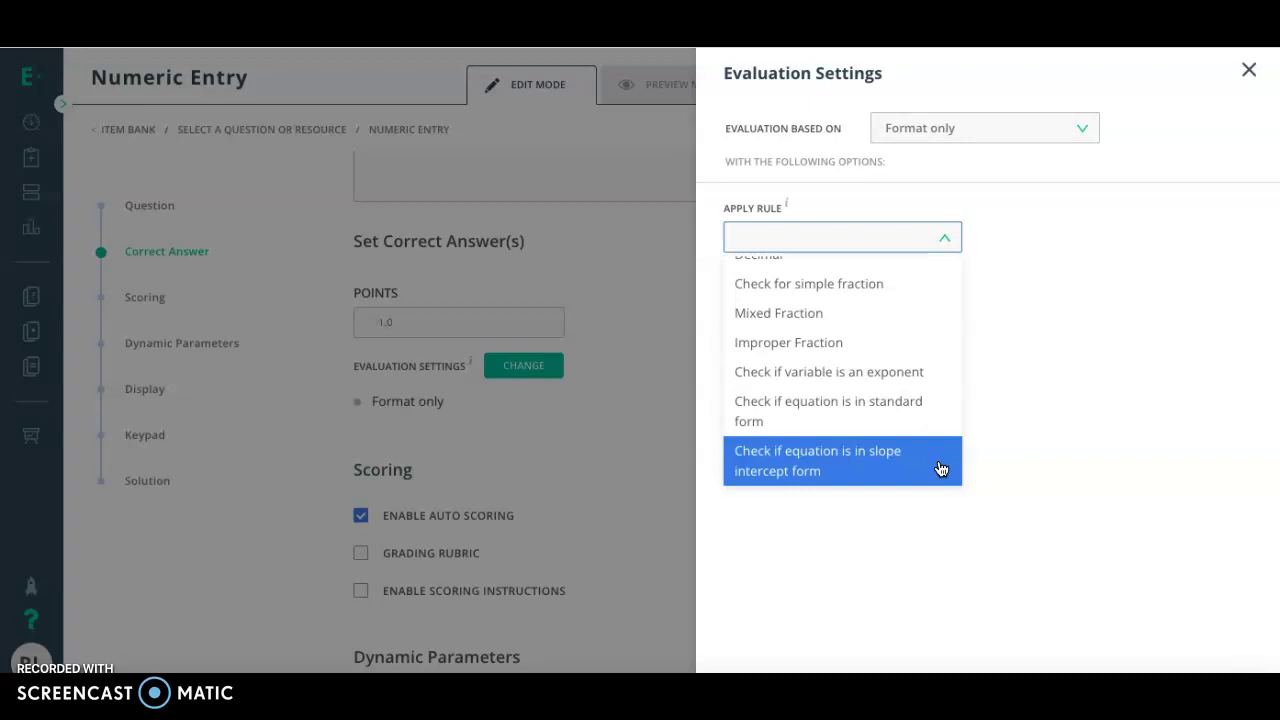
left_click(1097, 351)
left_click(1247, 74)
Step: Reopen the evaluation settings, base the evaluation on Mathematical Equivalence again and close them
left_click(540, 372)
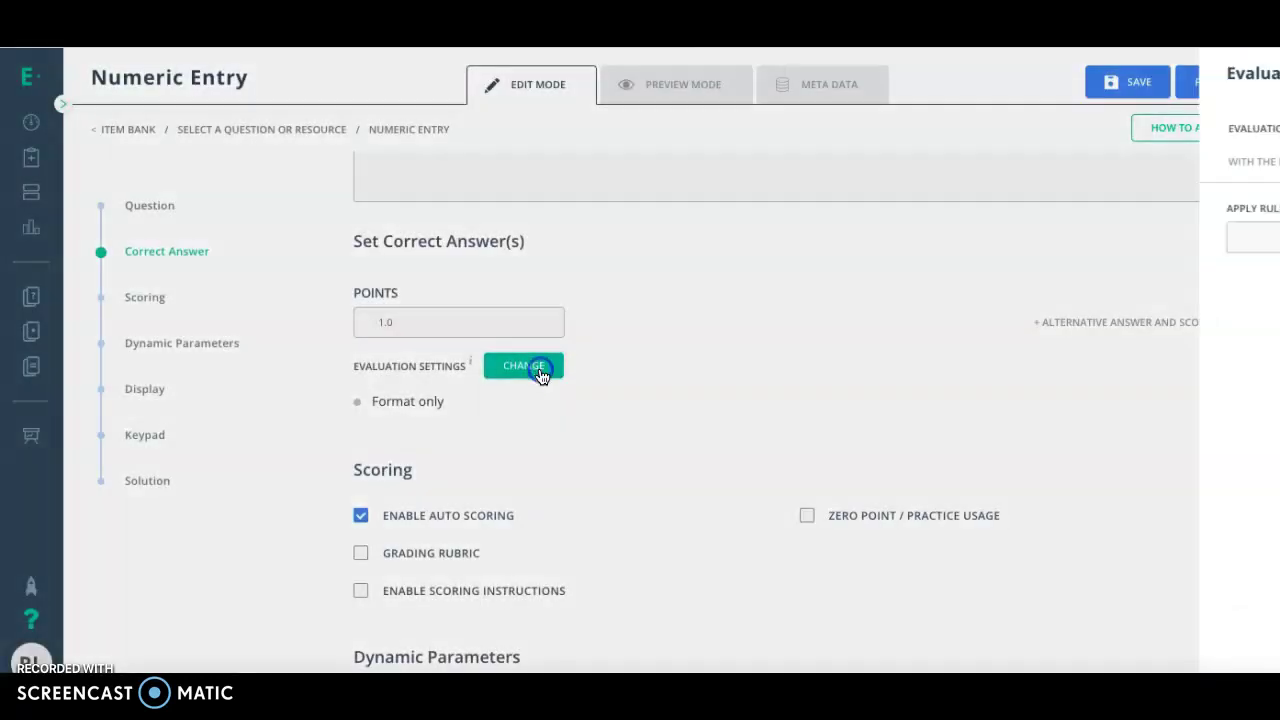
left_click(1018, 131)
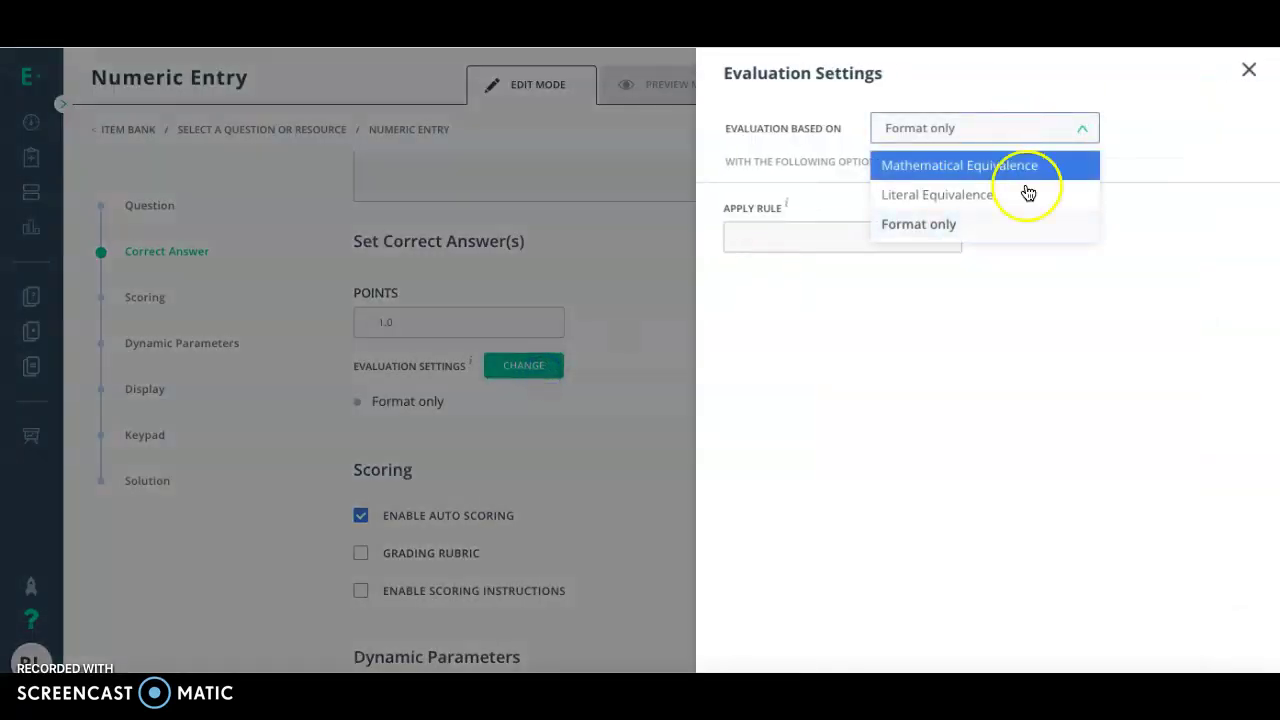
left_click(1012, 175)
scroll(738, 440, "down", 4)
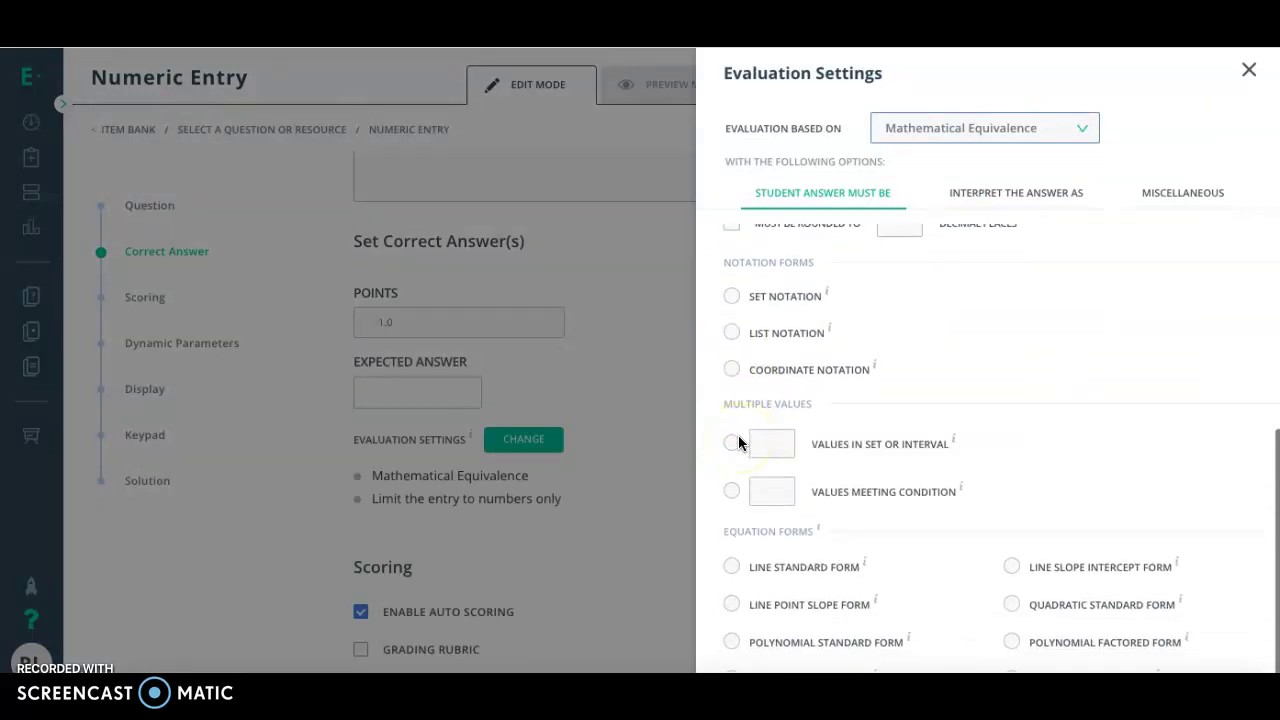
scroll(738, 435, "up", 4)
left_click(1249, 72)
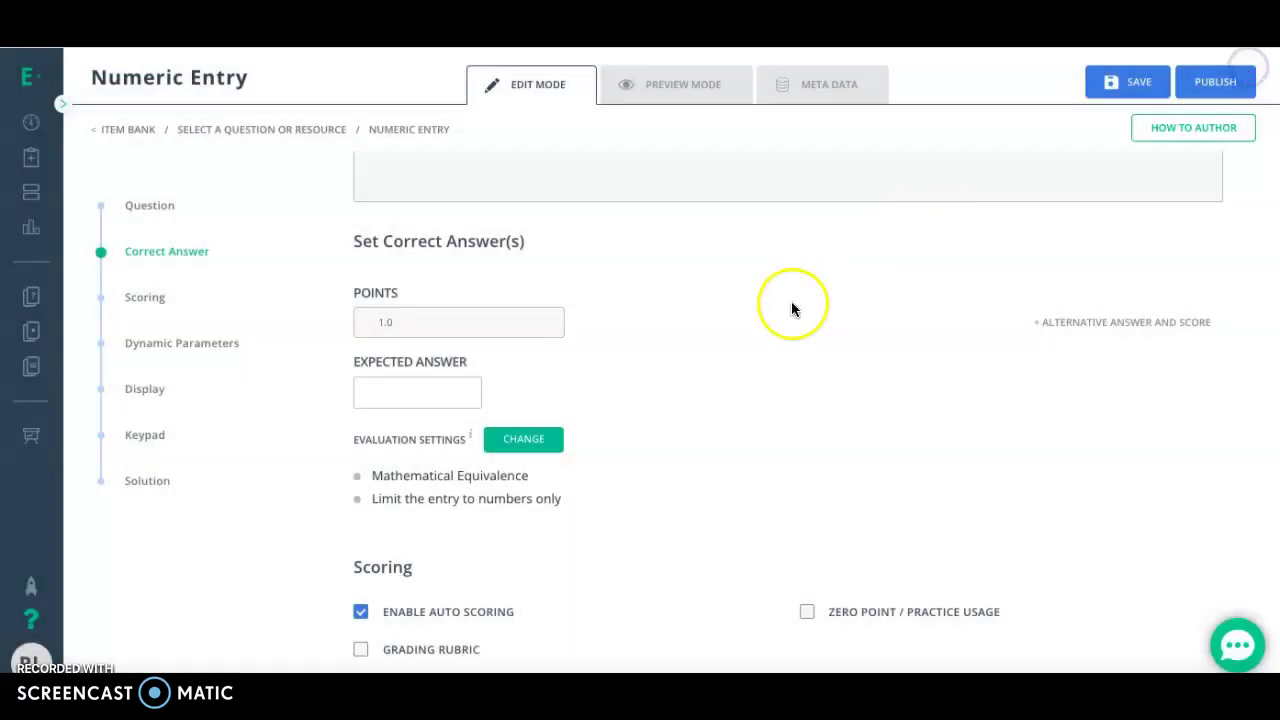
Step: Enable dynamic parameters for the question and review the instructions on using dynamic variables
scroll(600, 452, "down", 3)
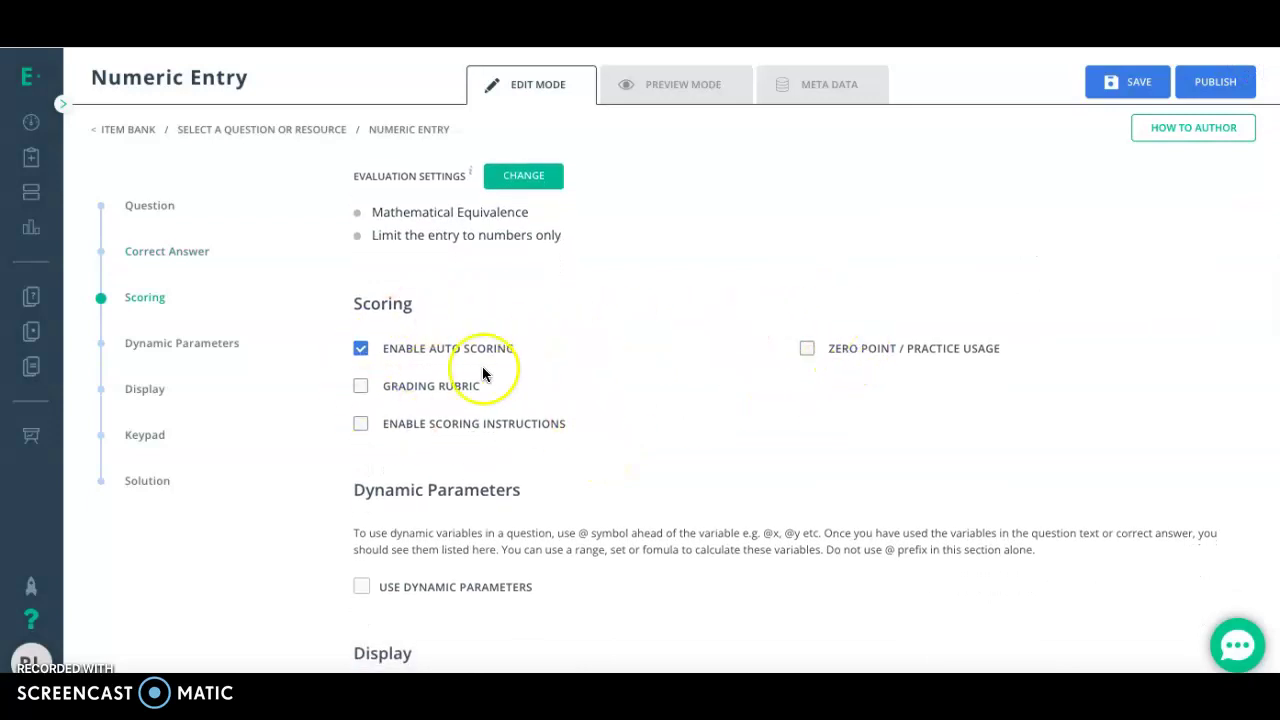
scroll(601, 440, "down", 2)
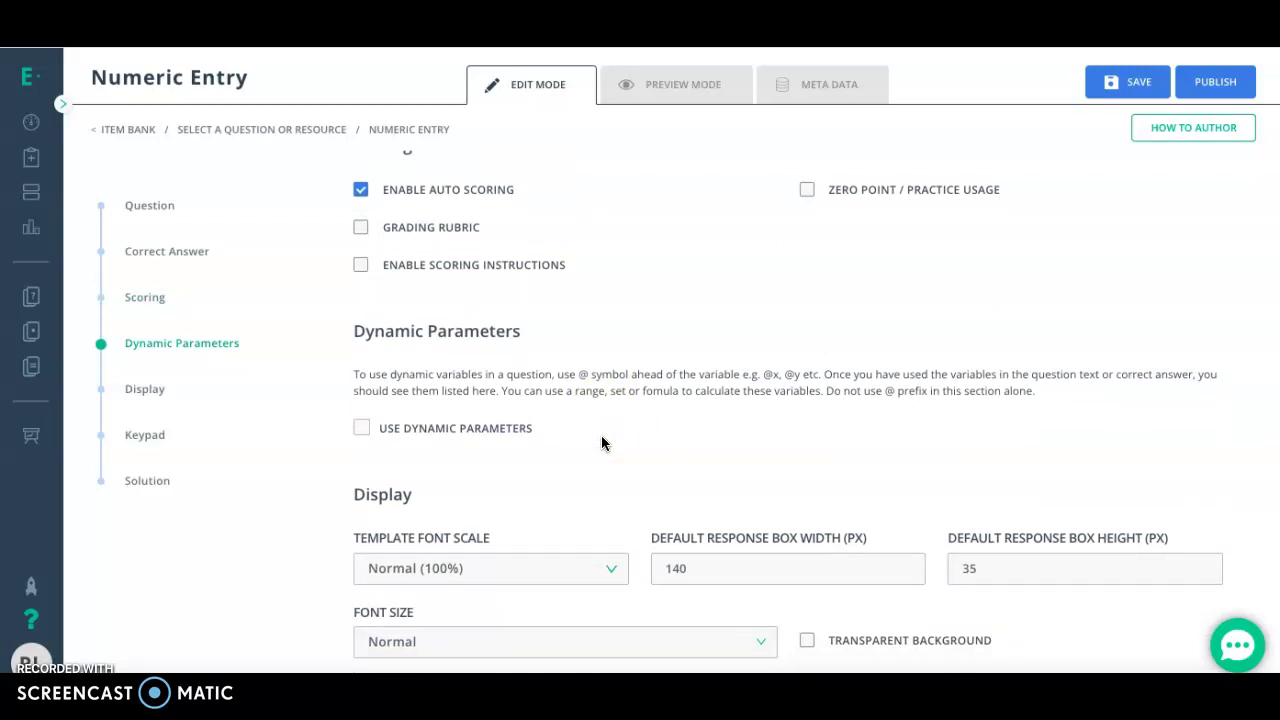
left_click(366, 436)
scroll(477, 440, "up", 1)
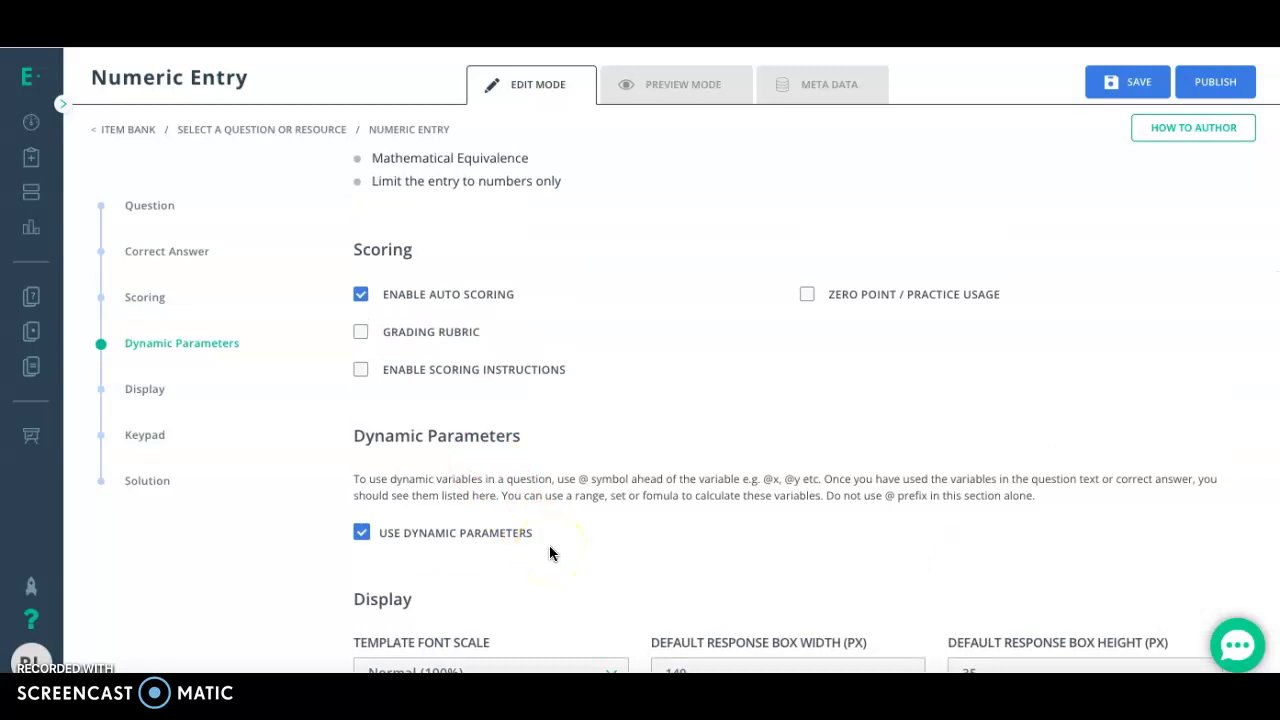
left_click(382, 474)
right_click(903, 476)
left_click(969, 508)
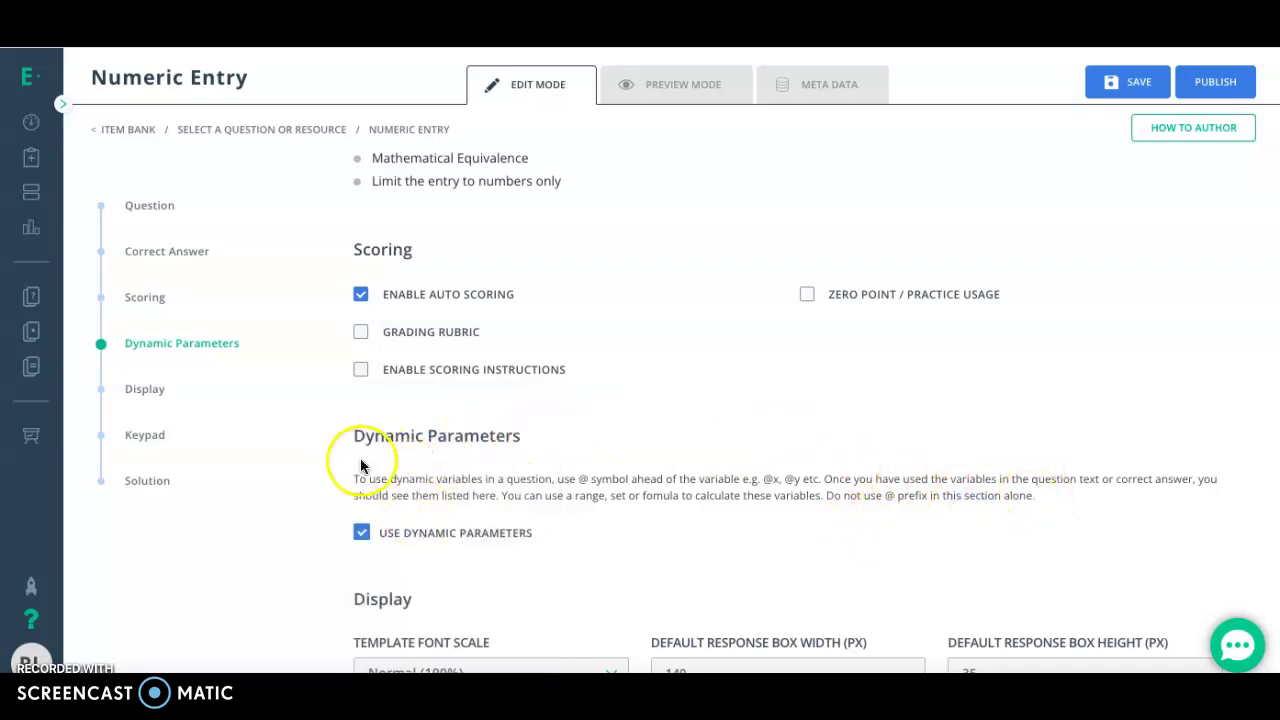
scroll(843, 523, "up", 5)
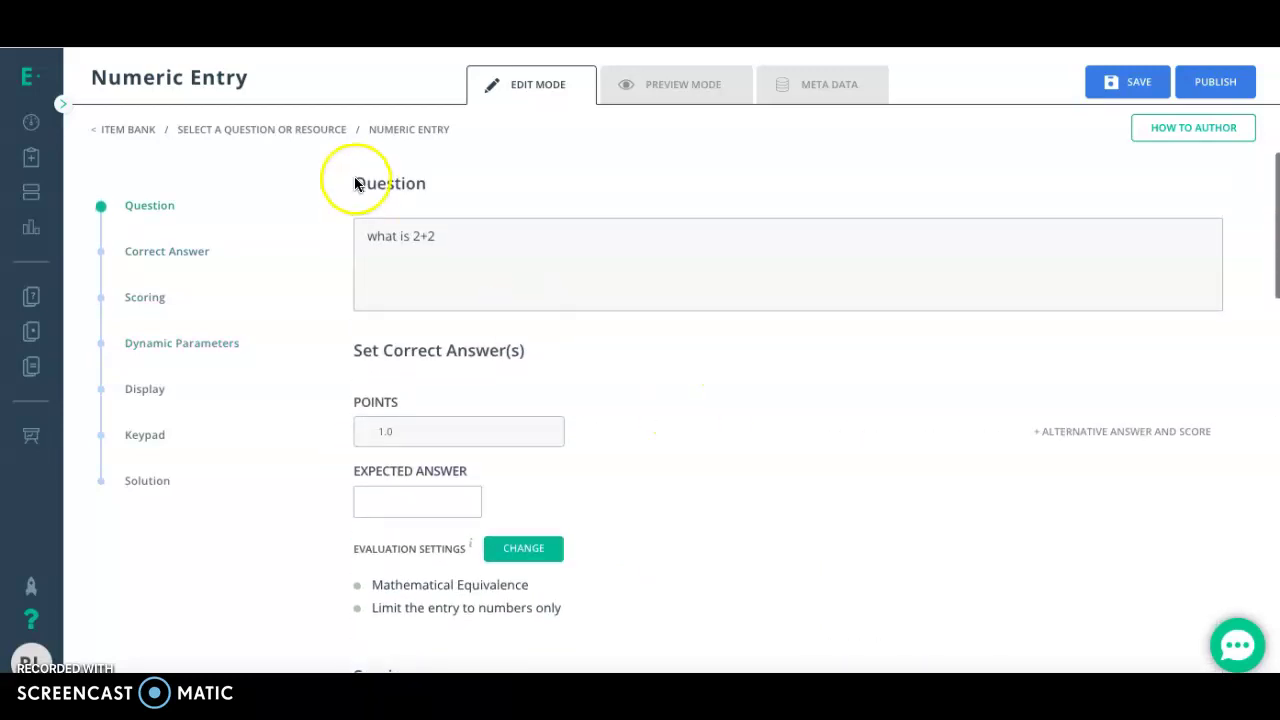
Step: Replace the question text with "@a + @b"
left_click(453, 242)
key("BackSpace")
key("BackSpace")
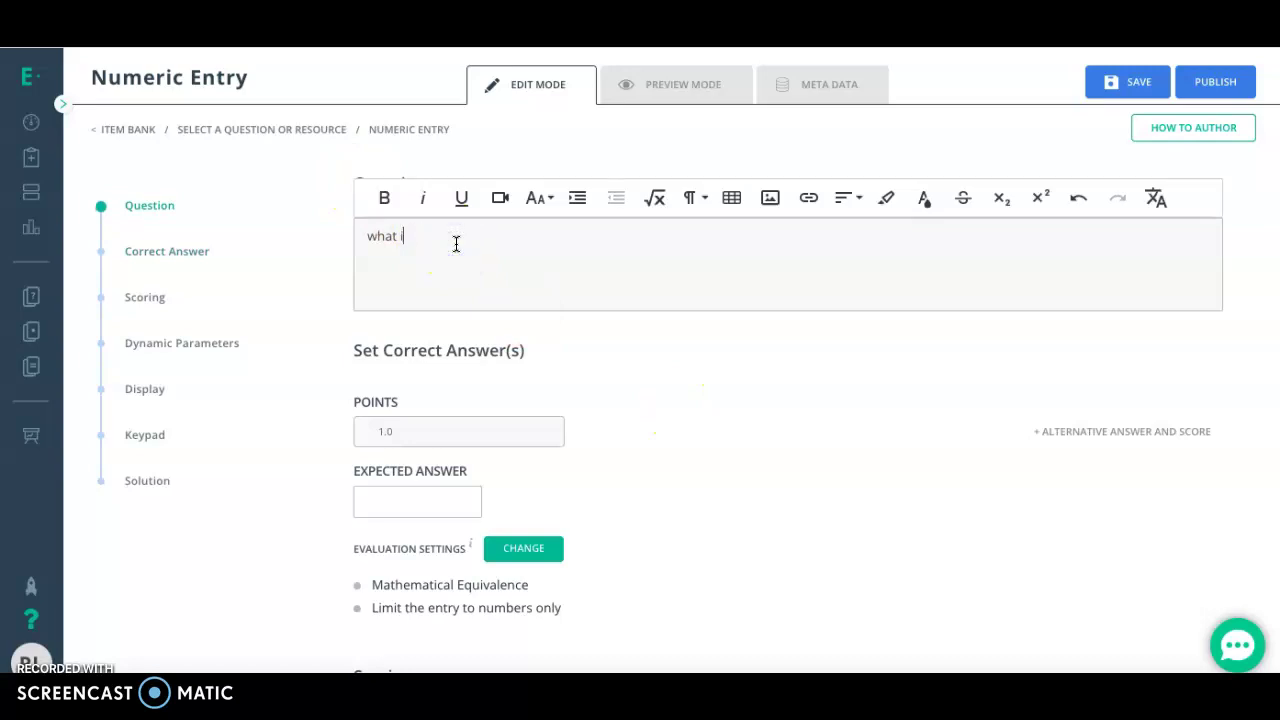
key("BackSpace")
key("BackSpace")
key("BackSpace")
type("@a + @b")
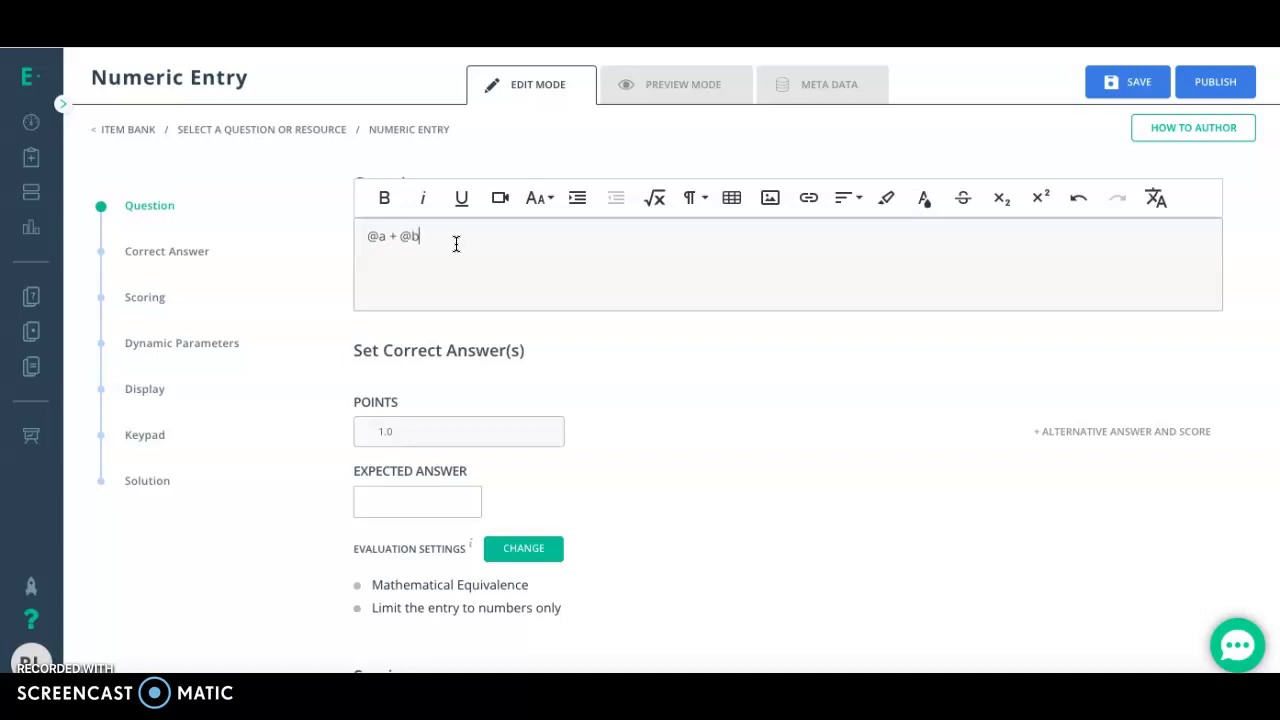
left_click(567, 334)
left_click(371, 240)
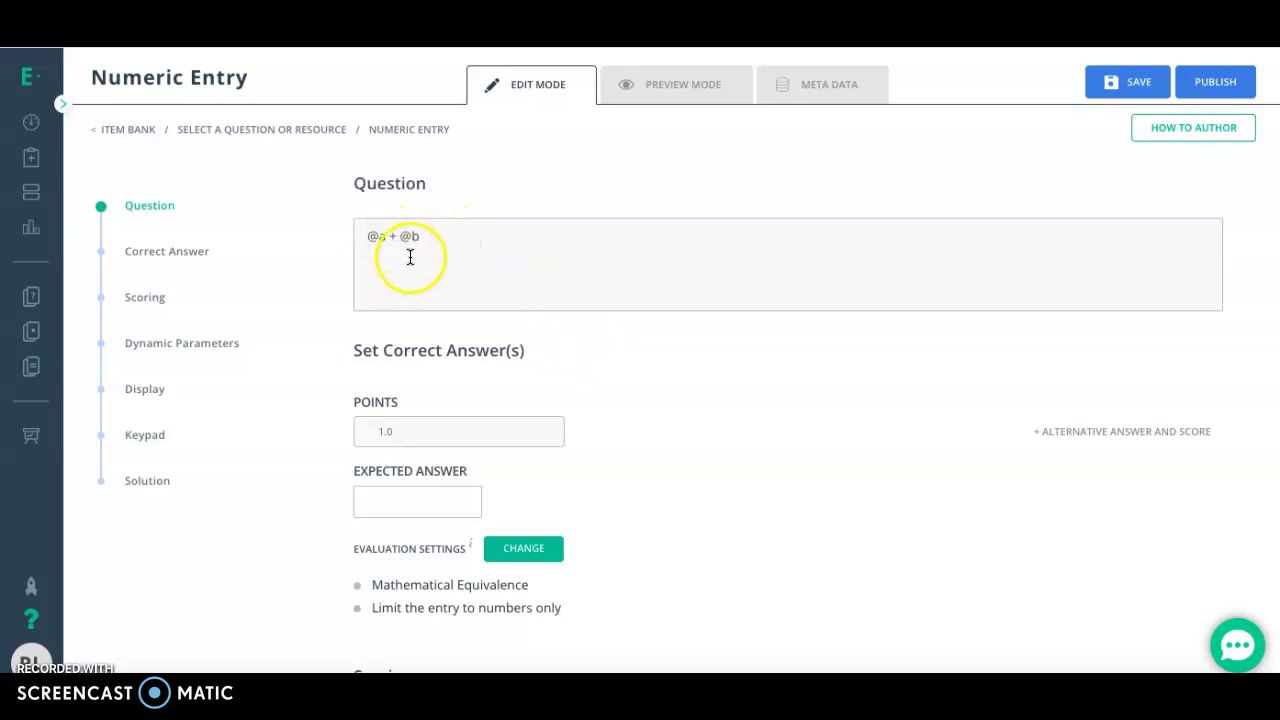
Step: Enable dynamic parameters for the question and review the variable types available for a
scroll(575, 370, "down", 1)
scroll(575, 375, "down", 7)
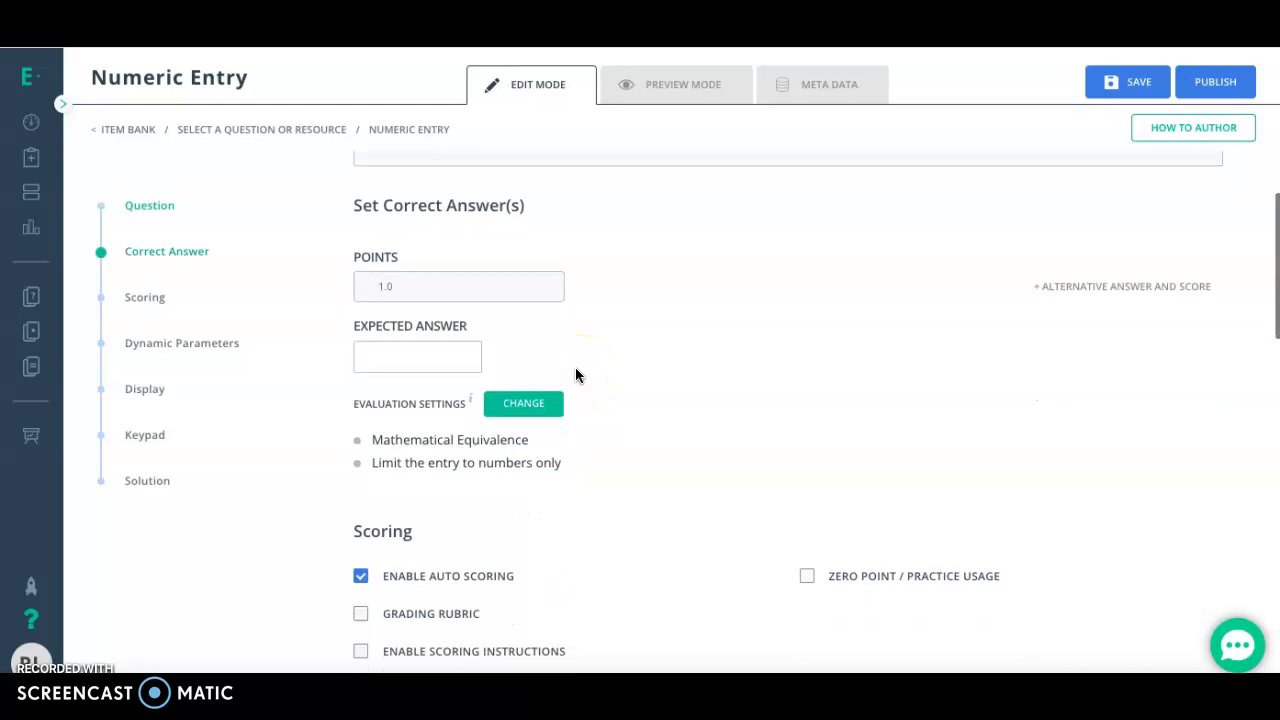
scroll(575, 375, "up", 1)
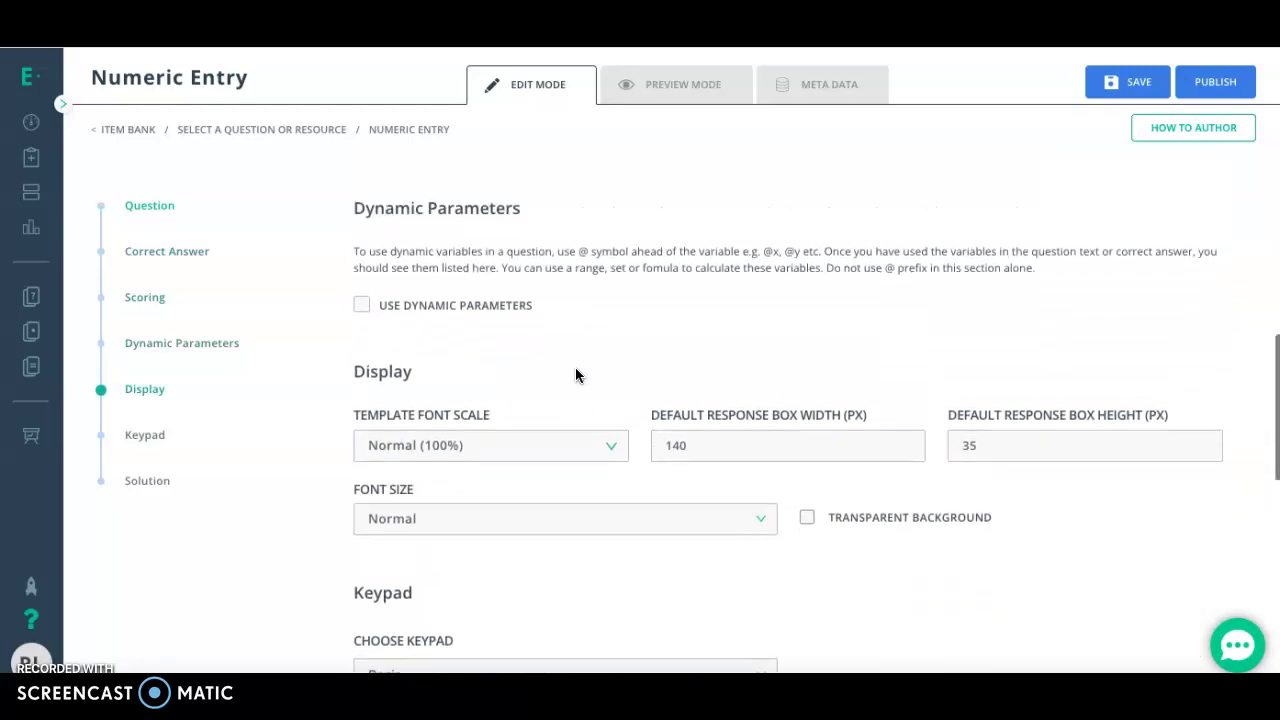
left_click(364, 305)
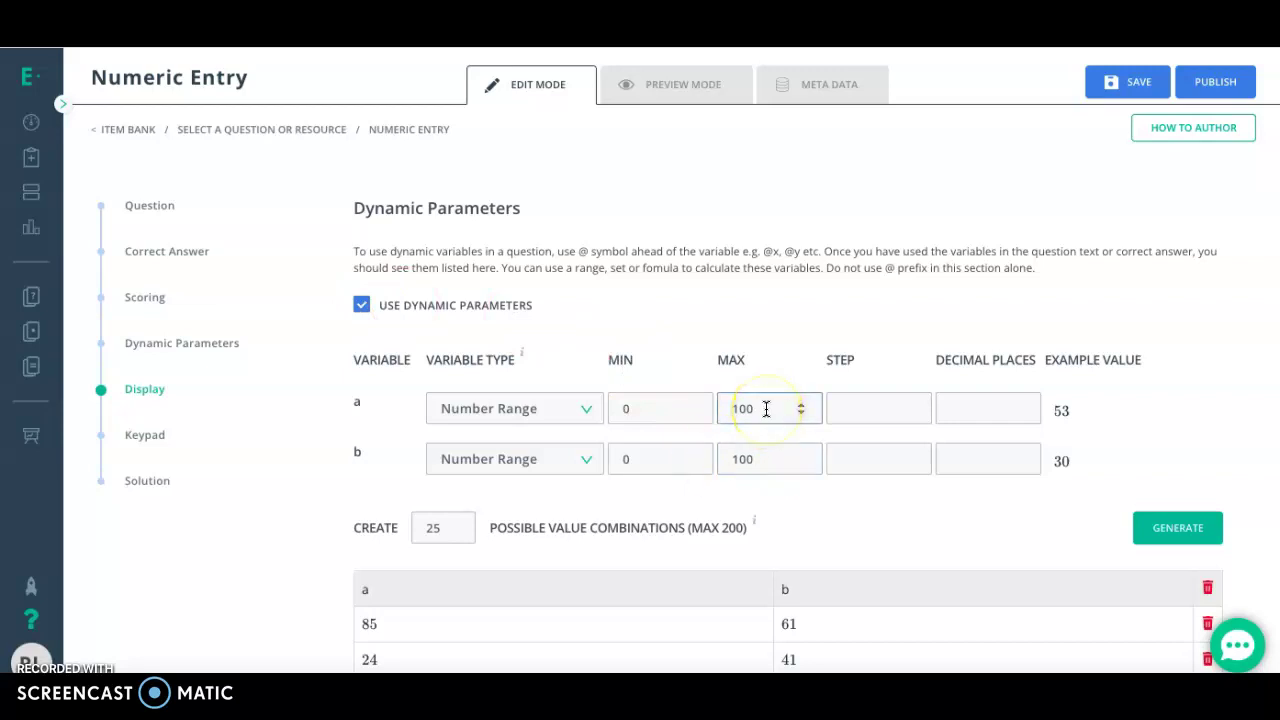
scroll(766, 408, "up", 6)
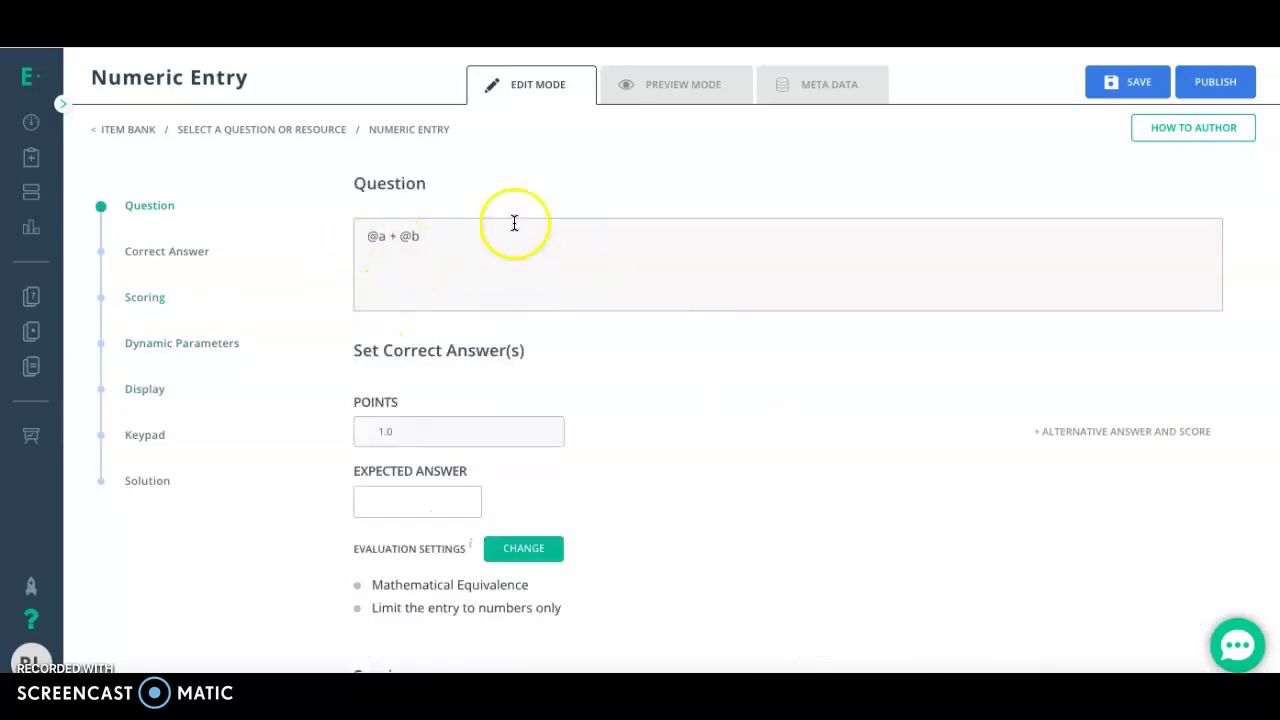
scroll(636, 292, "down", 1)
scroll(637, 293, "down", 6)
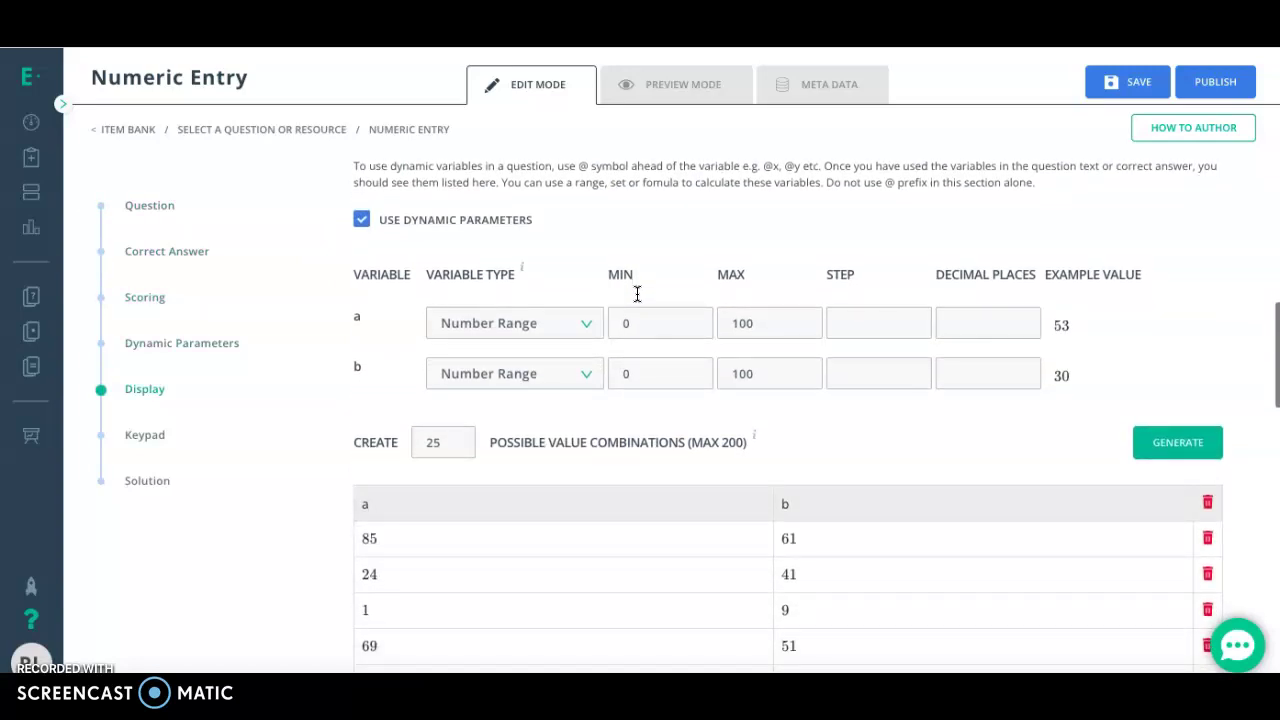
left_click(507, 332)
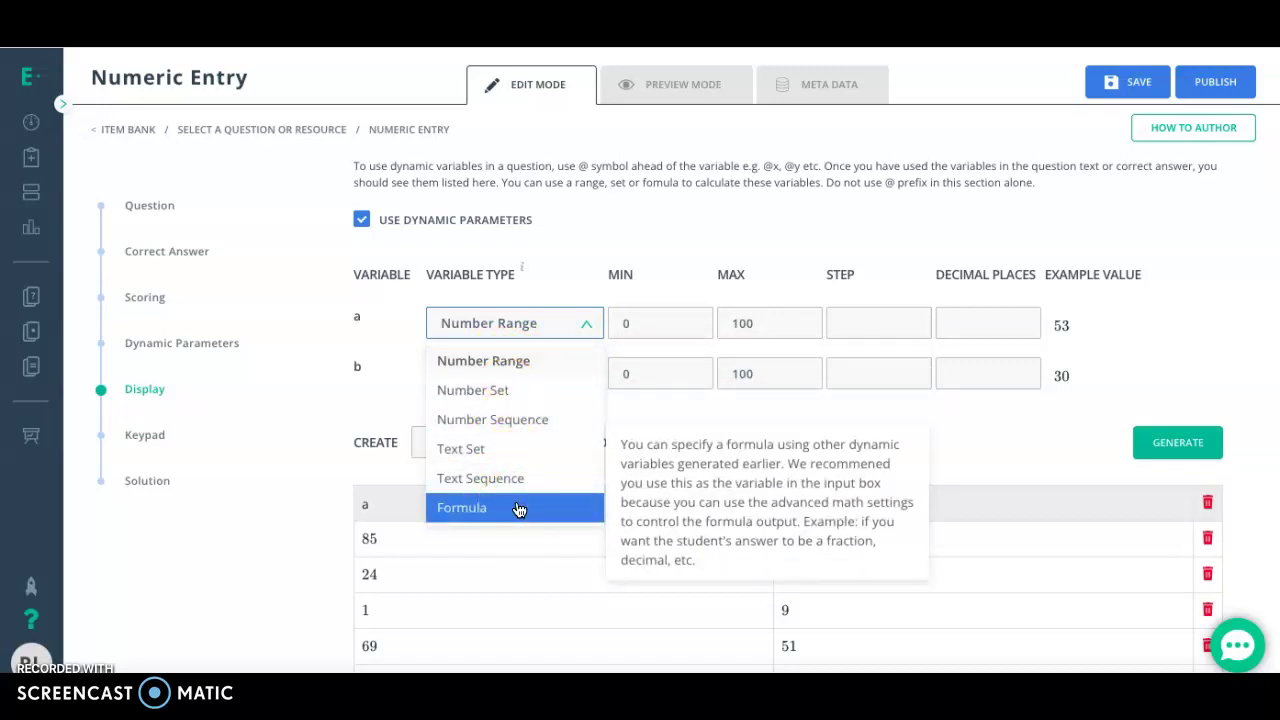
left_click(388, 410)
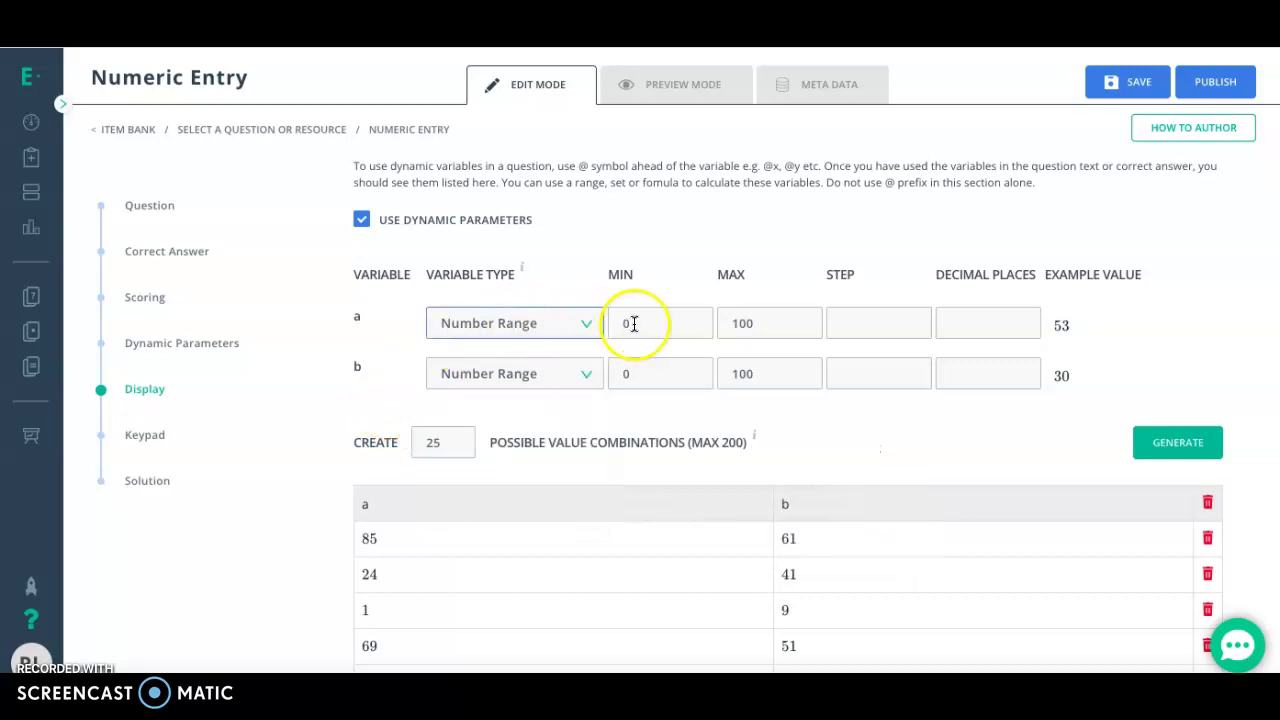
Step: Set the number range of both variables a and b to a minimum of -10 and a maximum of 10
left_click(769, 323)
key("BackSpace")
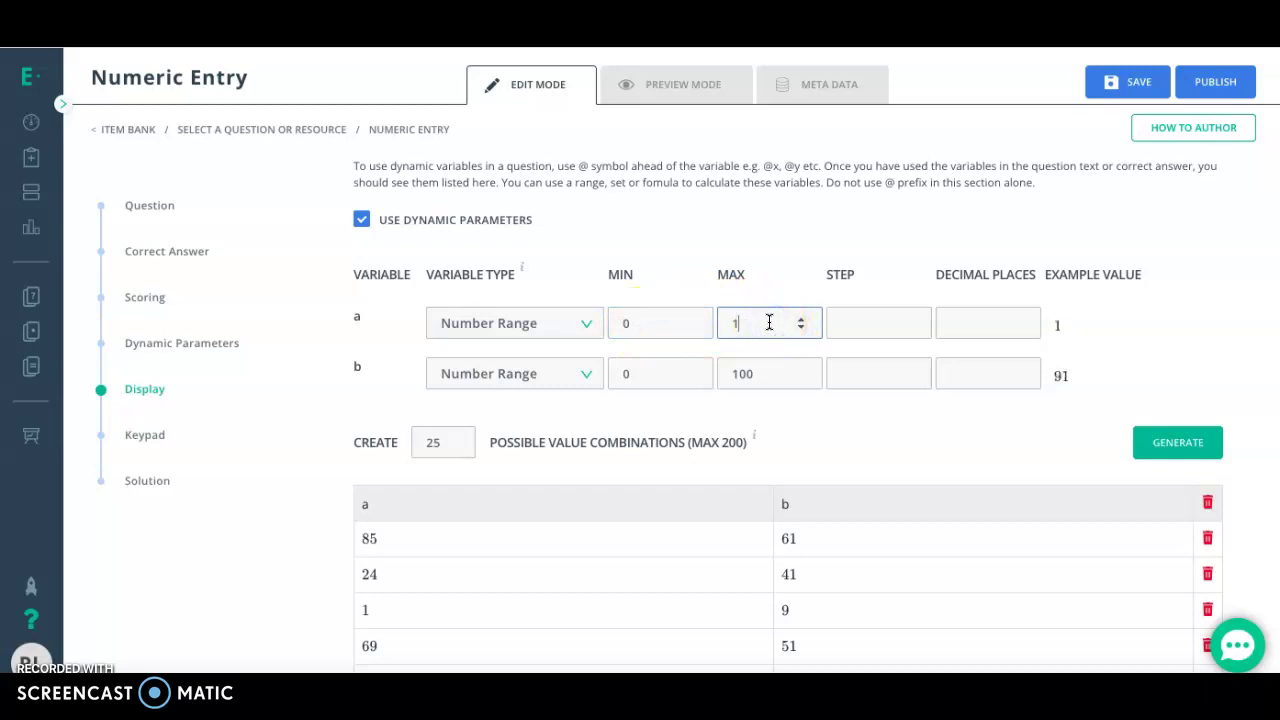
left_click(780, 383)
key("BackSpace")
left_click(656, 320)
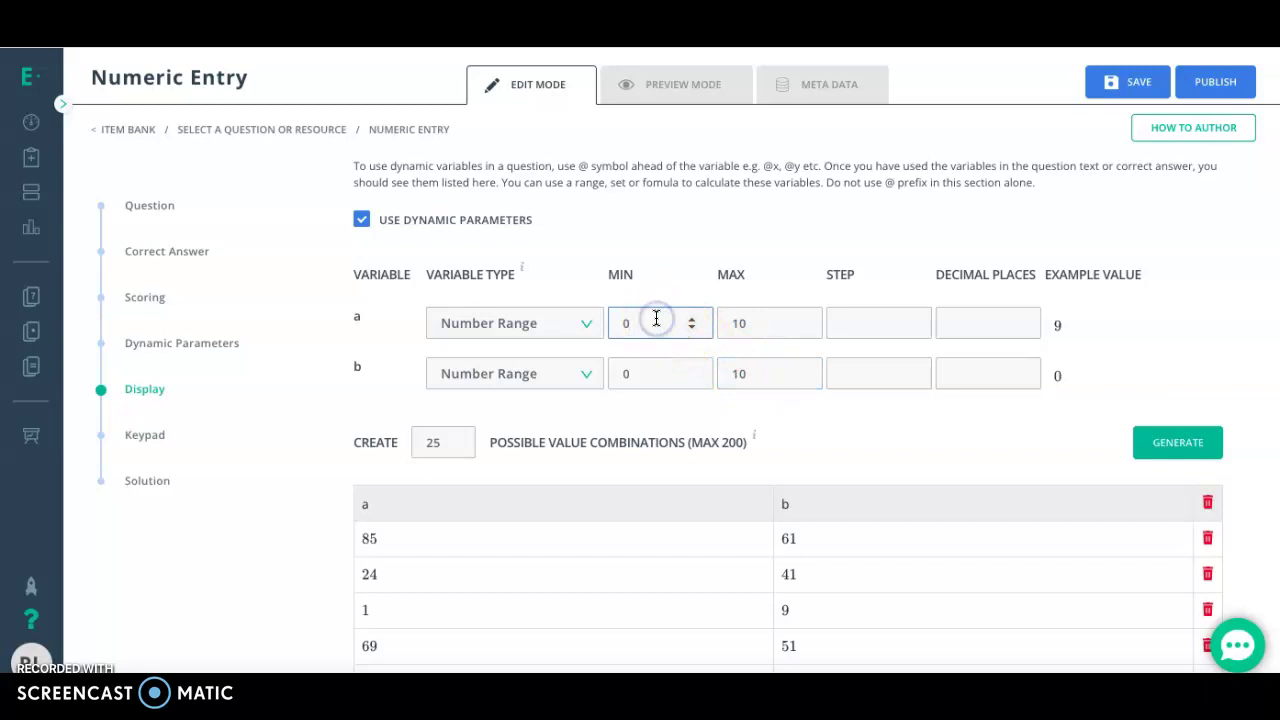
left_click(646, 362)
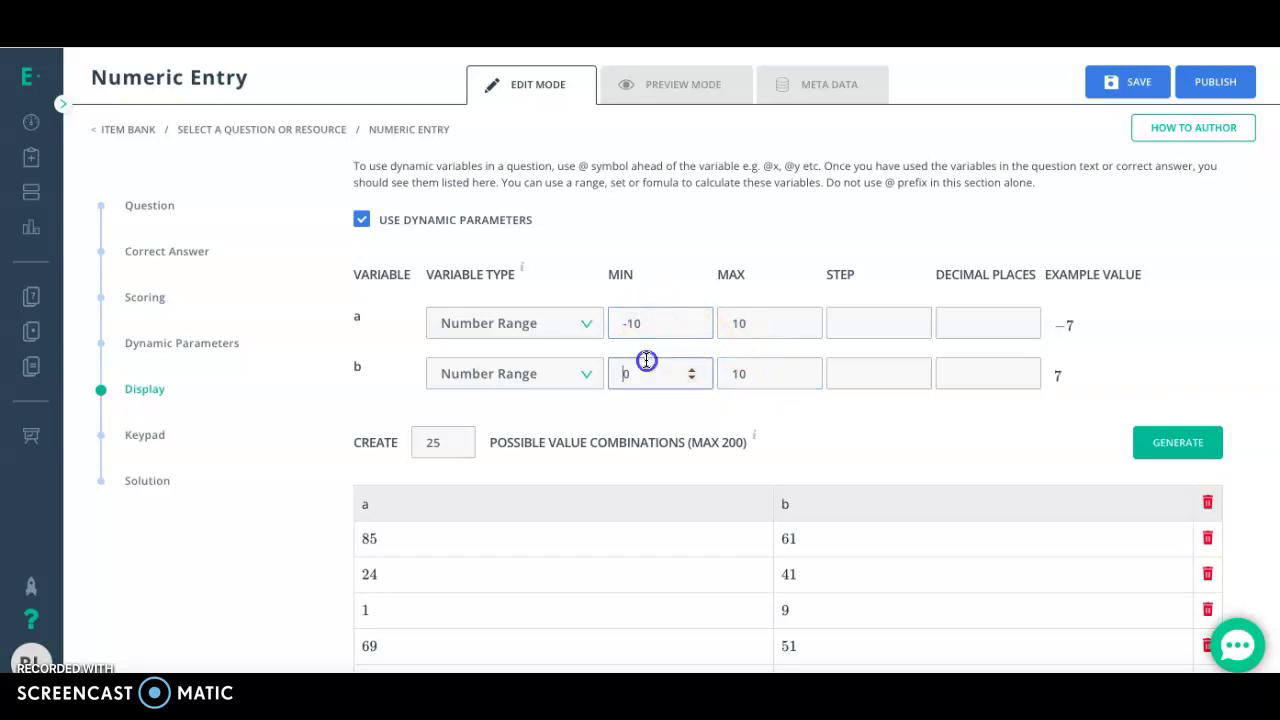
left_click(1080, 377)
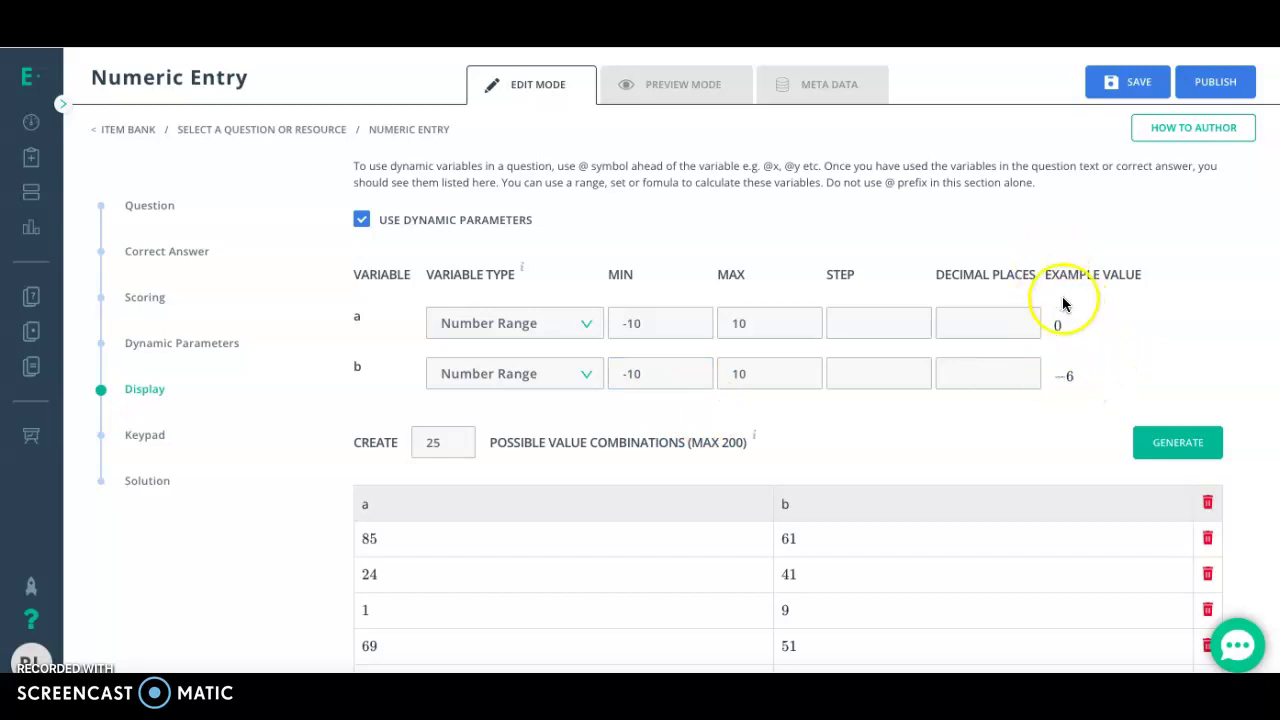
Step: Give both variables a and b 1 decimal place and a step of 0.1
left_click(1003, 325)
left_click(1019, 319)
left_click(1016, 380)
left_click(1020, 369)
left_click(874, 323)
left_click(909, 321)
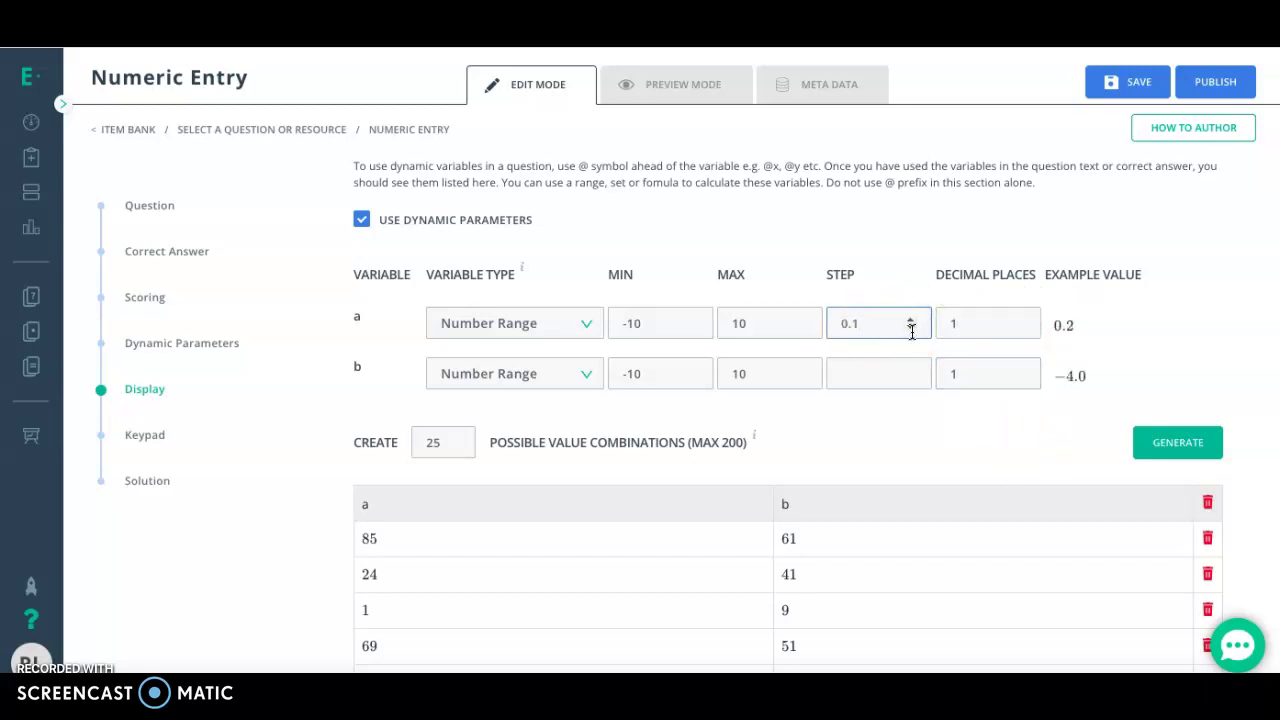
left_click(909, 369)
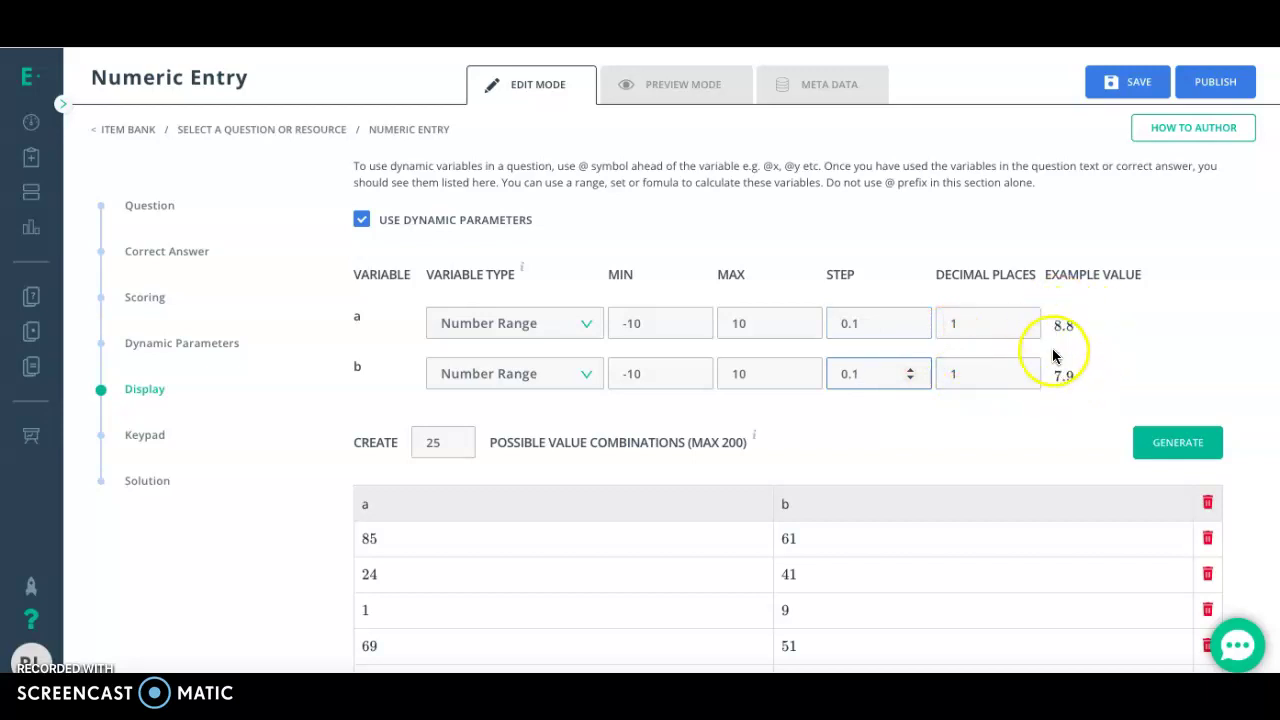
Step: Look over the list of value combinations and set the number of possible combinations to 10
scroll(1057, 395, "down", 3)
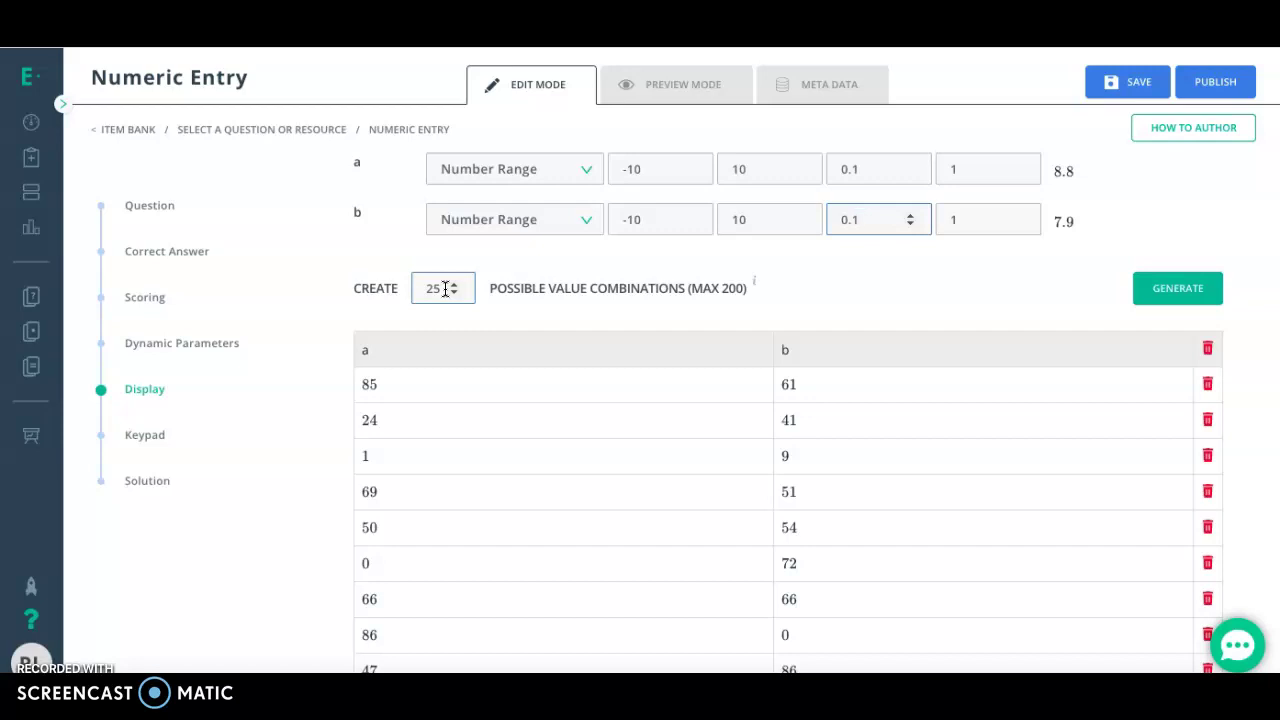
scroll(499, 400, "down", 3)
scroll(499, 400, "up", 2)
scroll(499, 400, "up", 2)
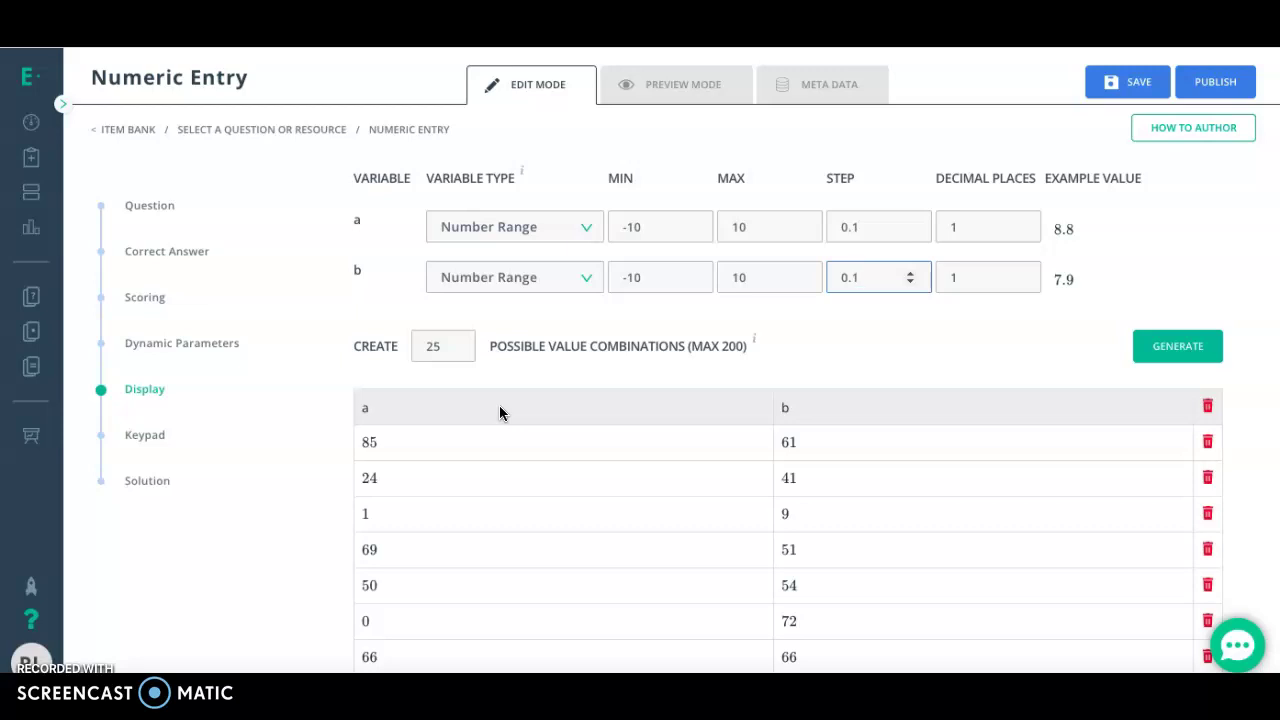
left_click(446, 347)
left_click(446, 346)
key("BackSpace")
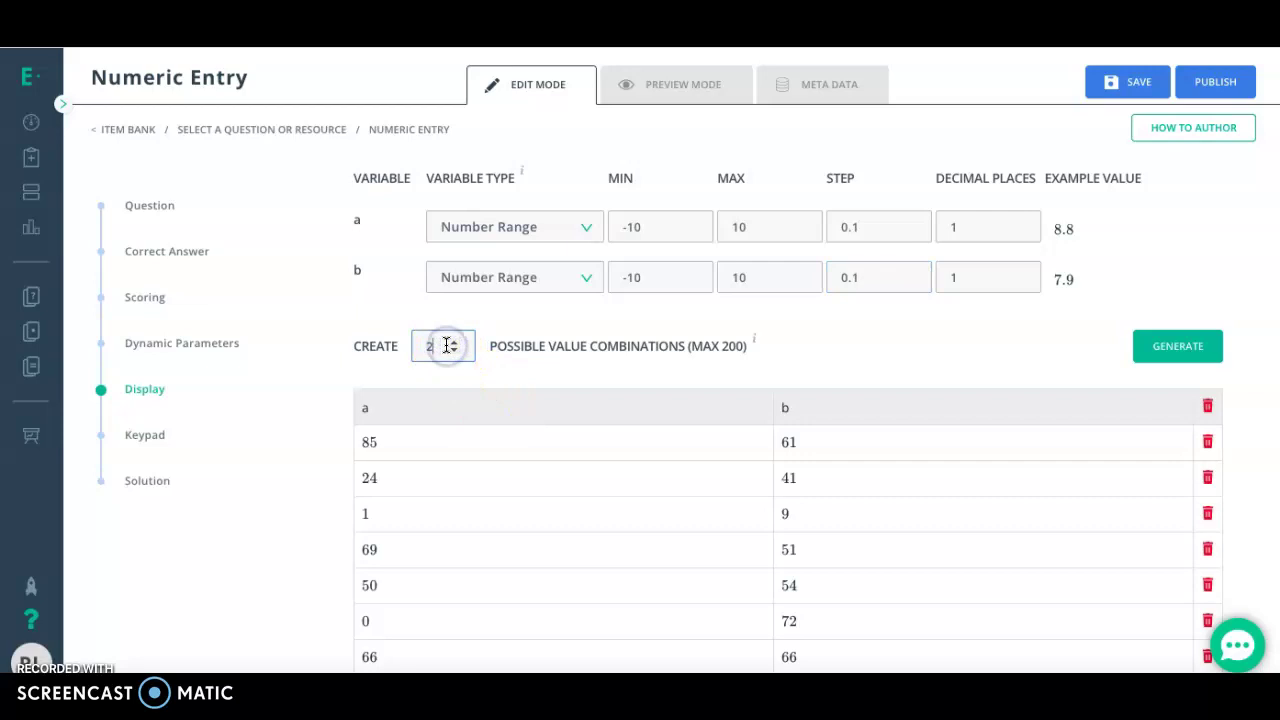
type("10")
left_click(495, 368)
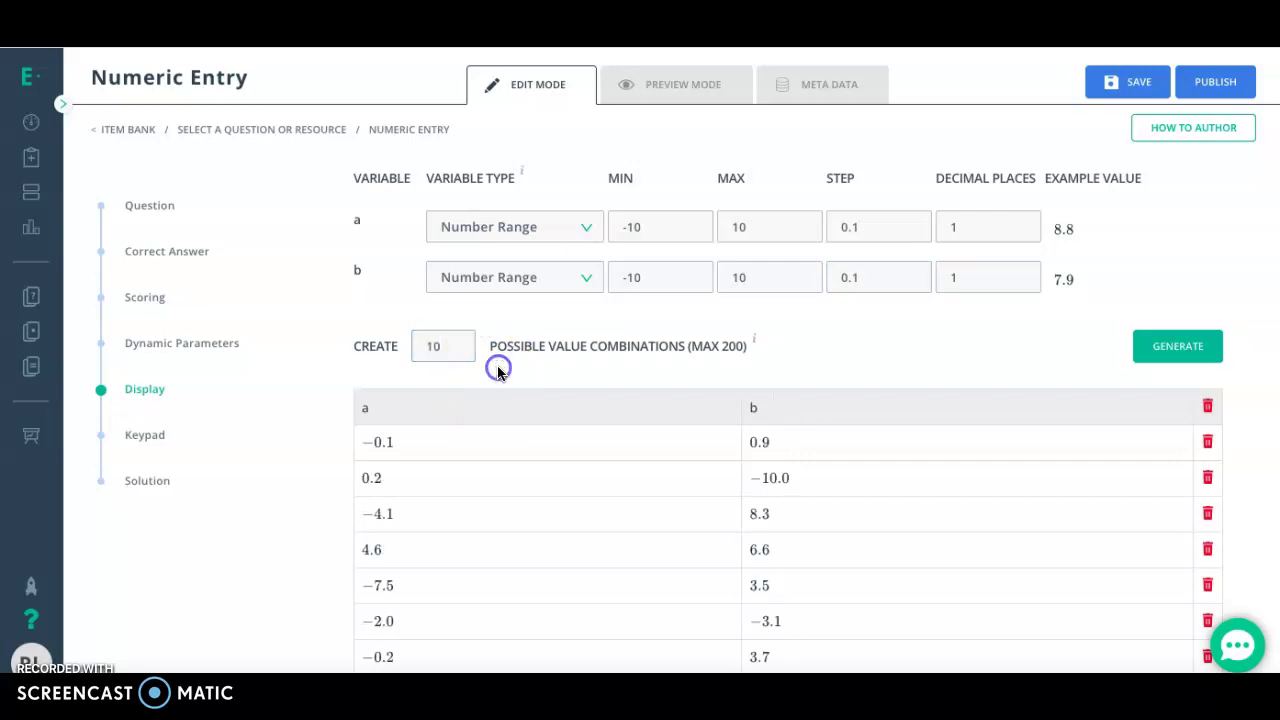
Step: Generate a fresh set of value combinations and delete the one with a = 2.1 and b = 0.0
left_click(502, 441)
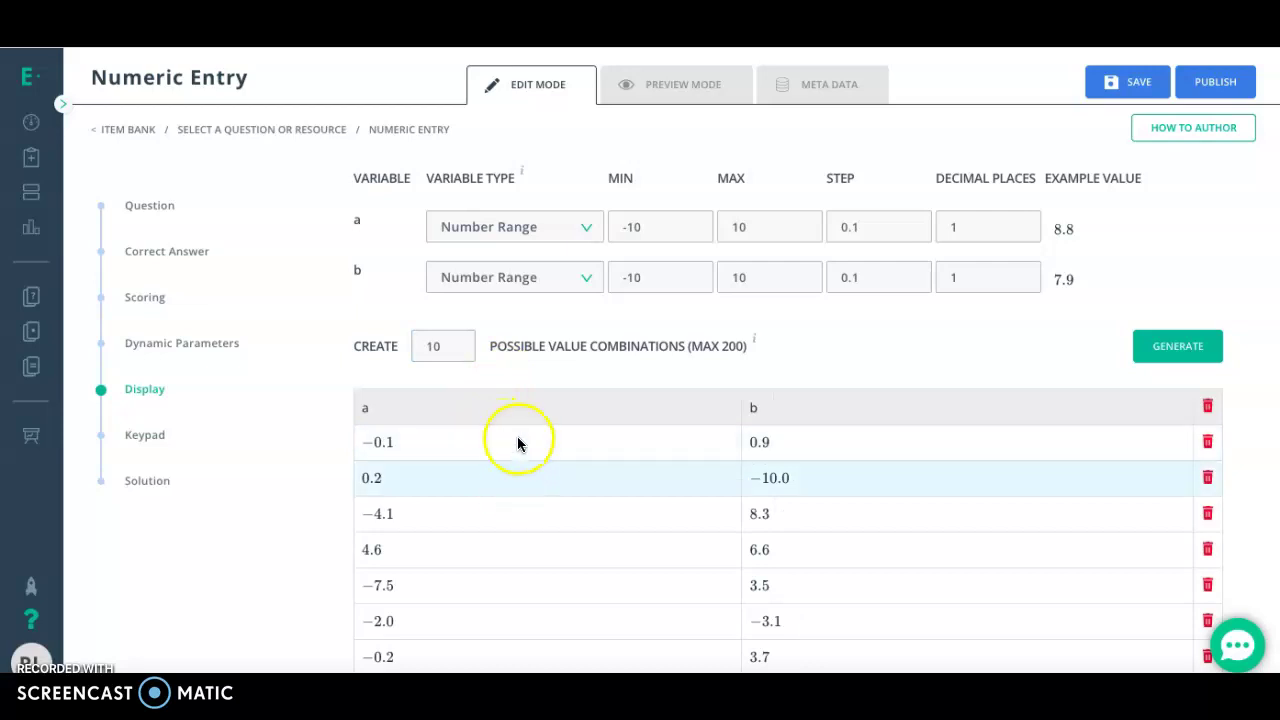
scroll(517, 440, "down", 2)
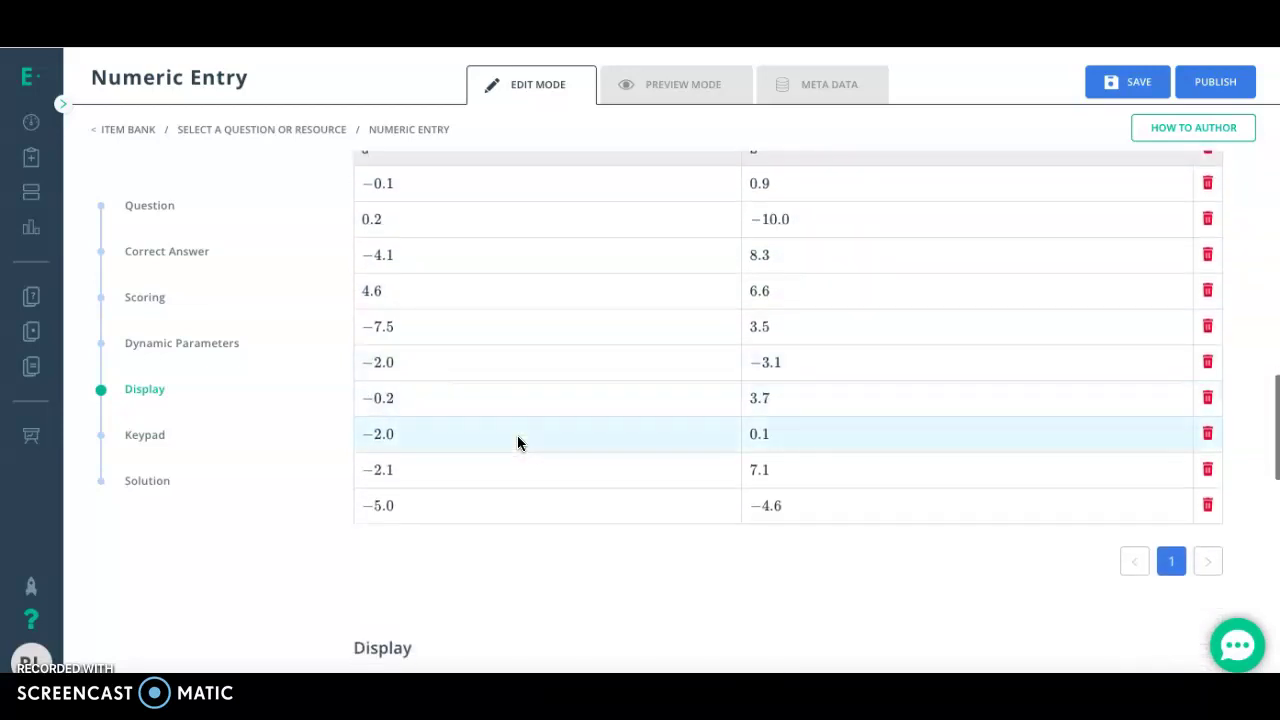
scroll(517, 440, "up", 3)
left_click(930, 353)
left_click(1176, 343)
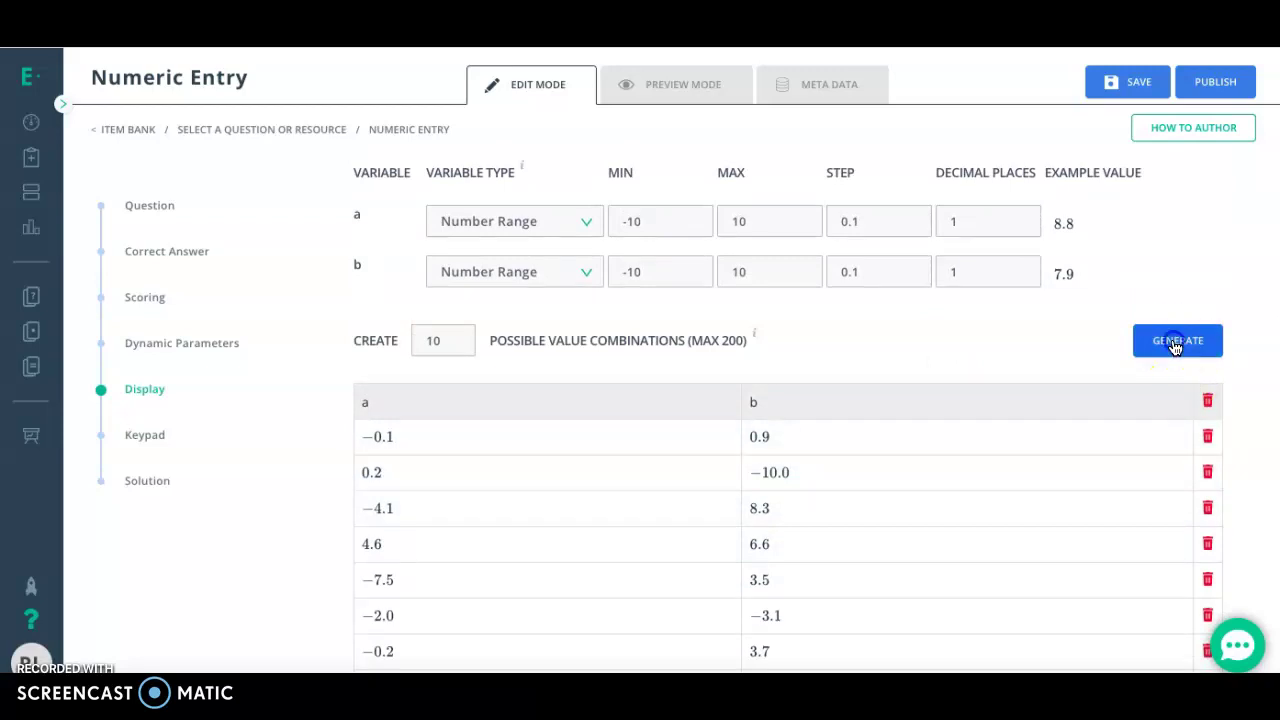
scroll(1094, 370, "down", 3)
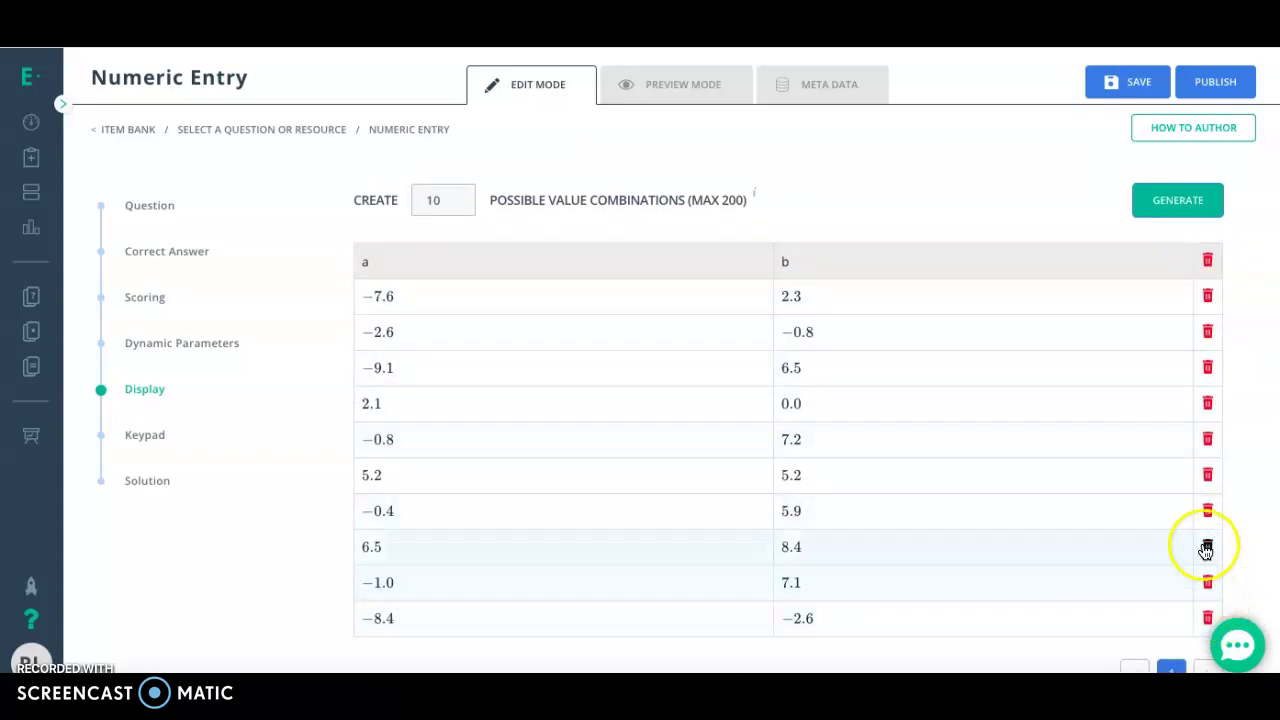
left_click(1209, 405)
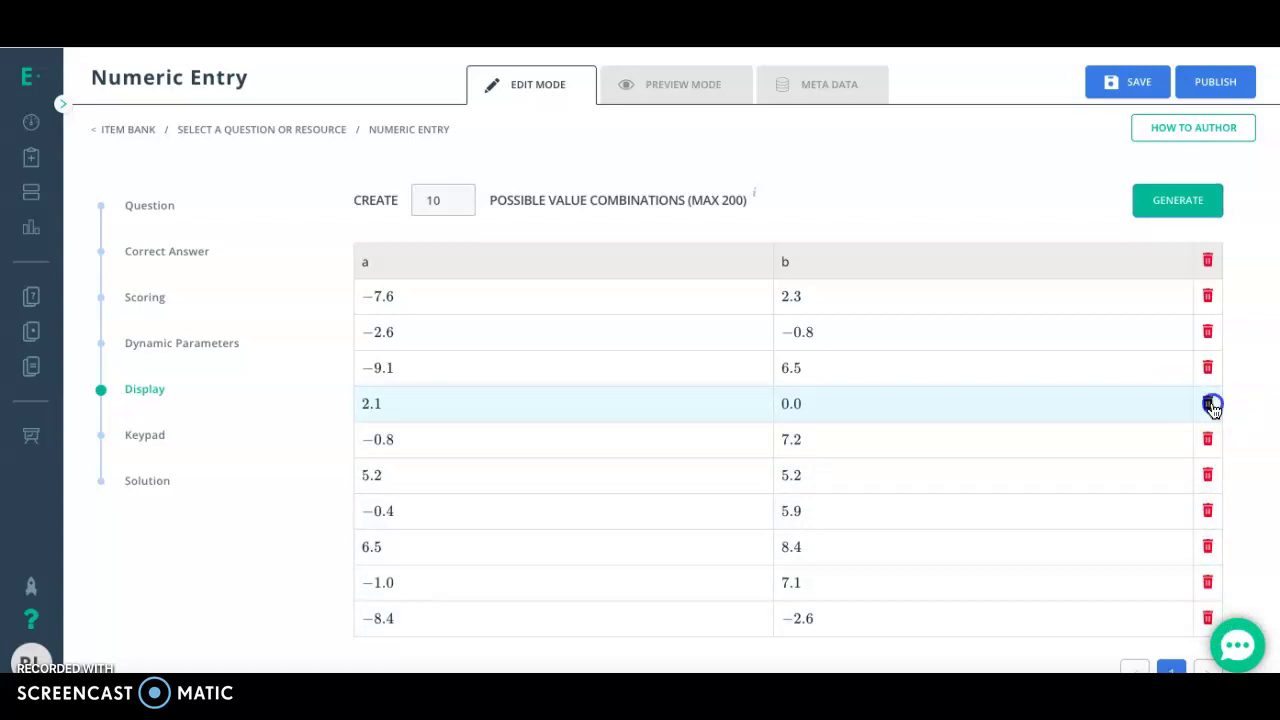
left_click(1166, 423)
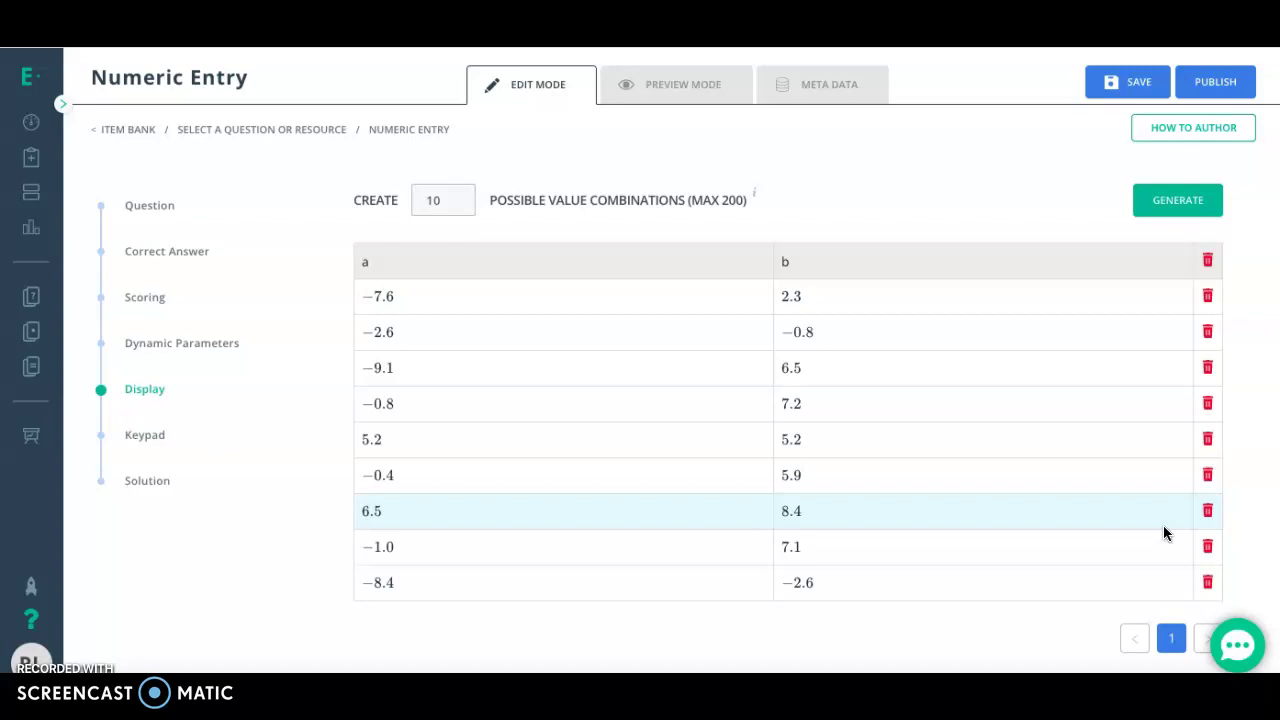
Step: Try the Numbers Only and the Basic w/o Numbers keypads for the question
scroll(1163, 525, "down", 3)
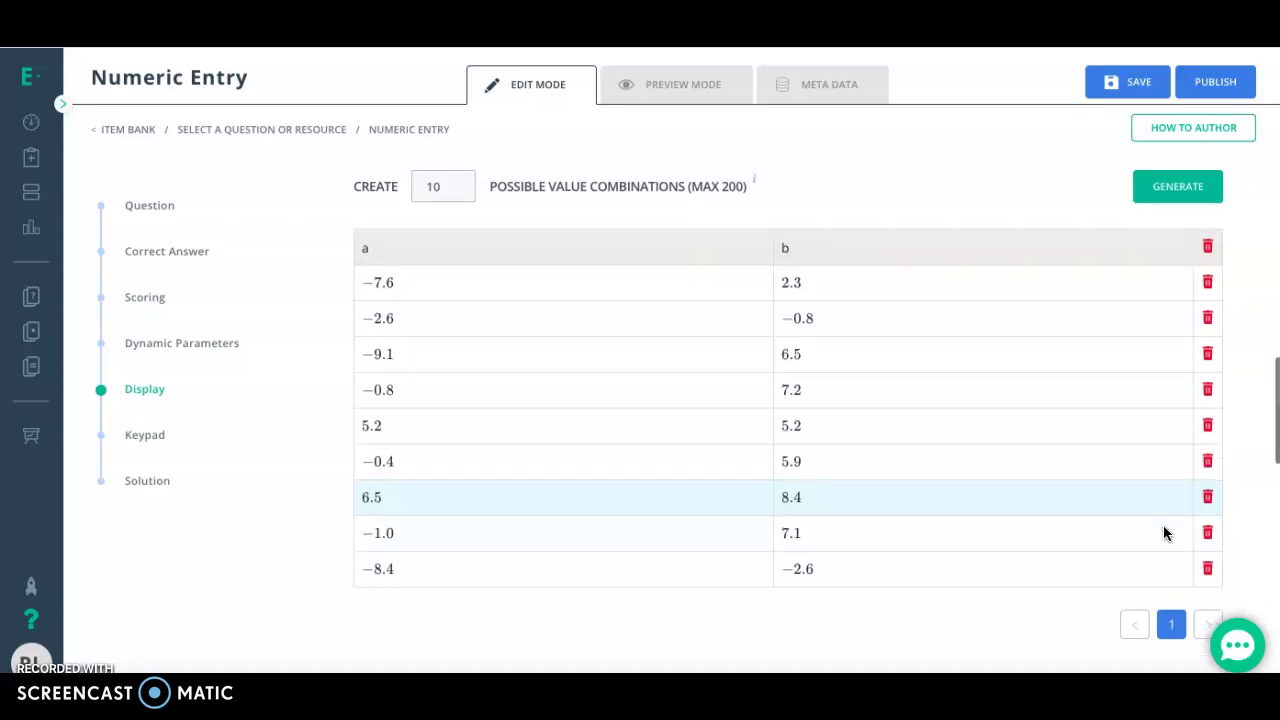
scroll(1038, 526, "down", 3)
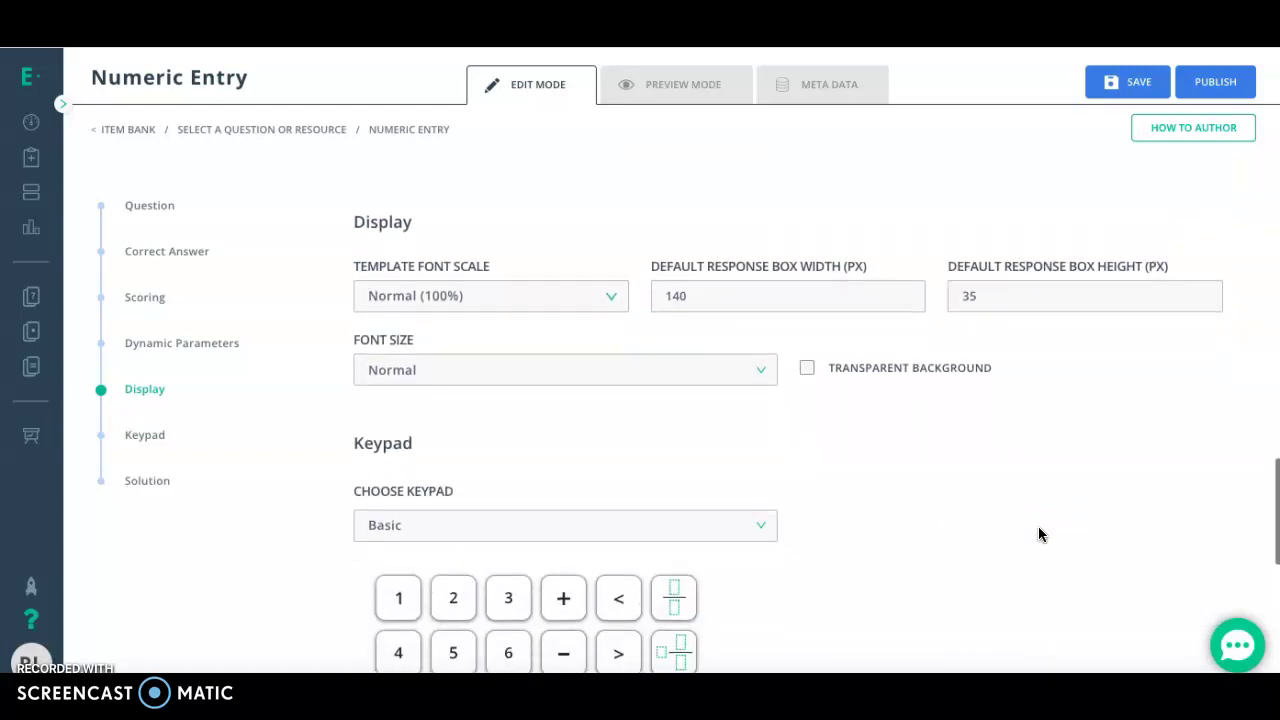
scroll(1038, 528, "down", 3)
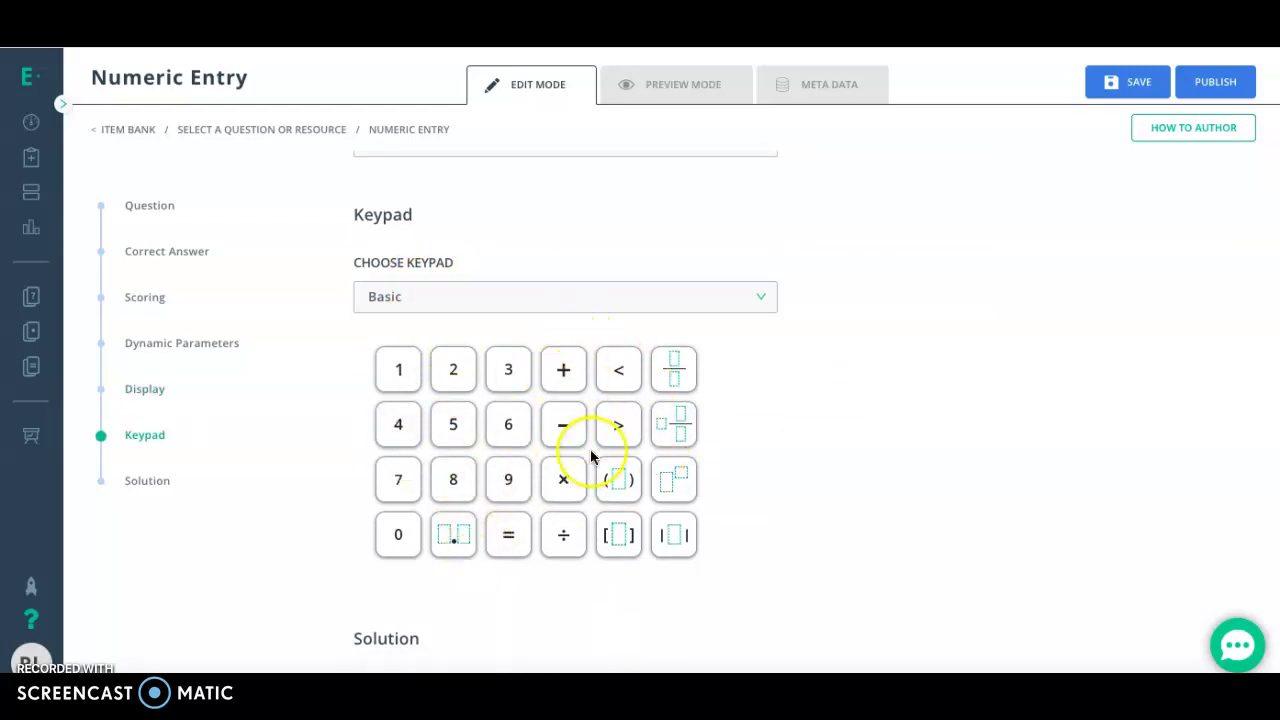
left_click(597, 303)
left_click(574, 397)
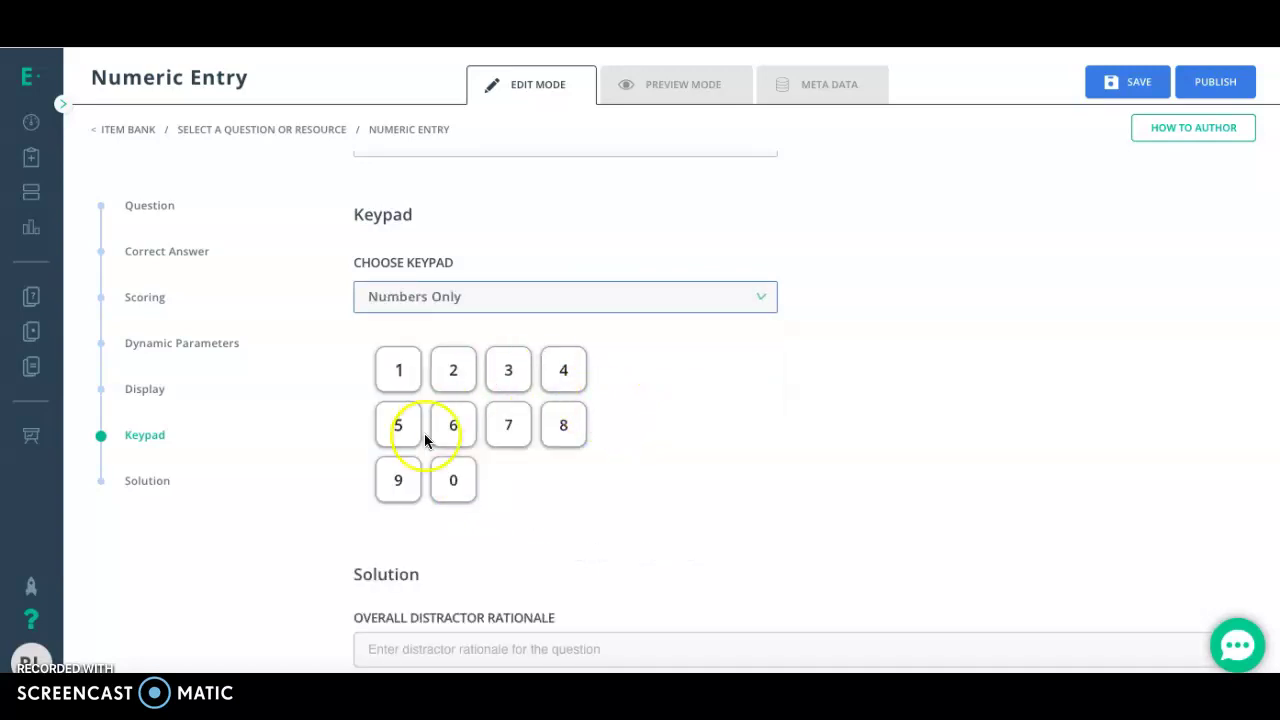
left_click(534, 305)
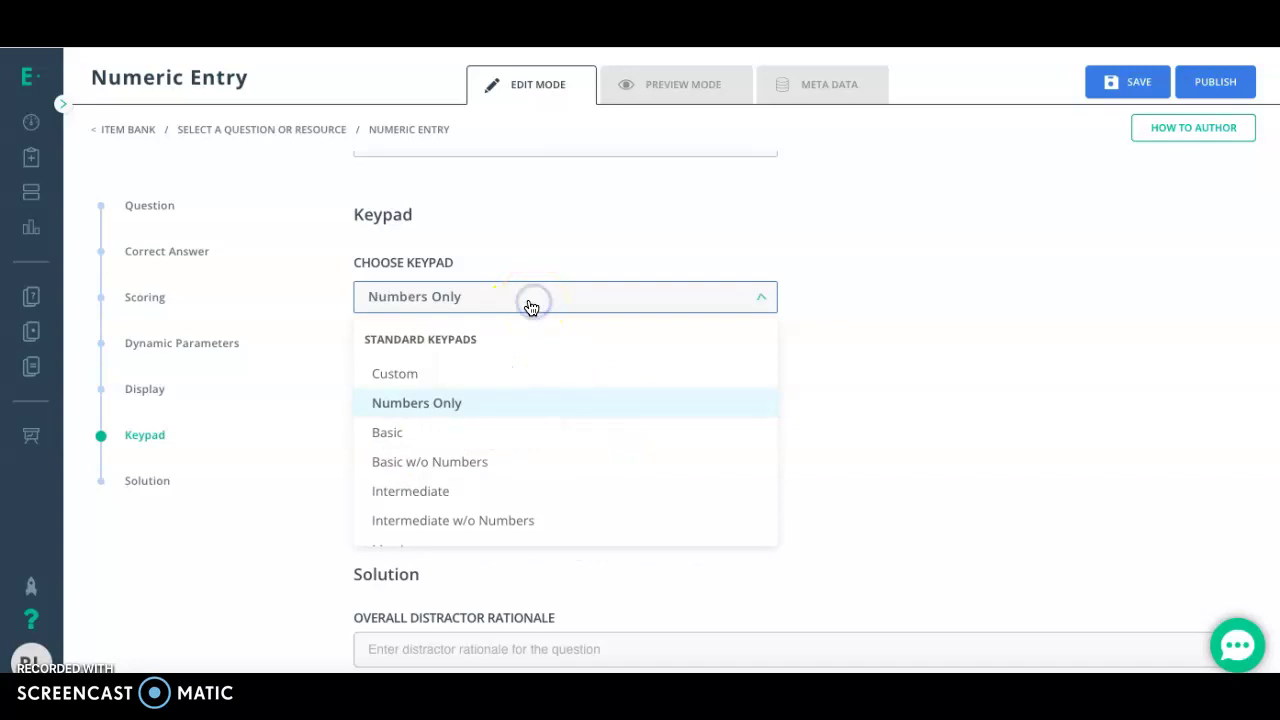
left_click(530, 465)
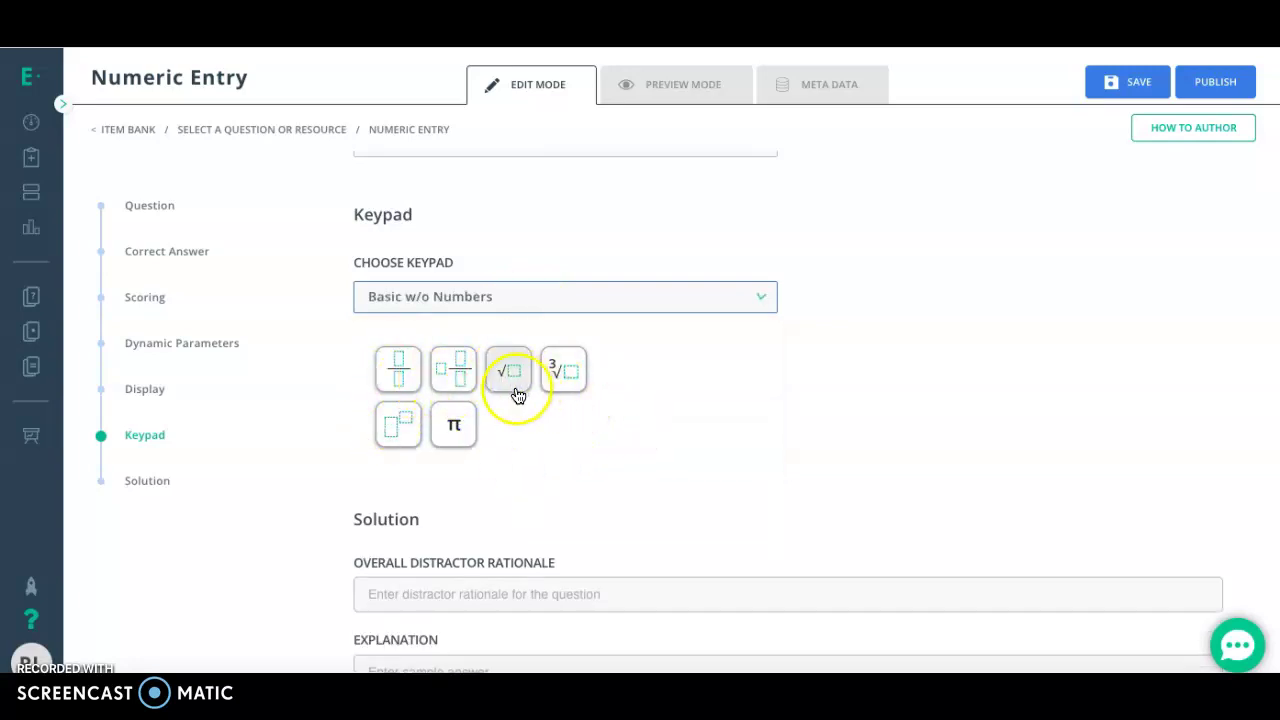
Step: Choose the Intermediate keypad for the question and show its second page of symbols
left_click(640, 297)
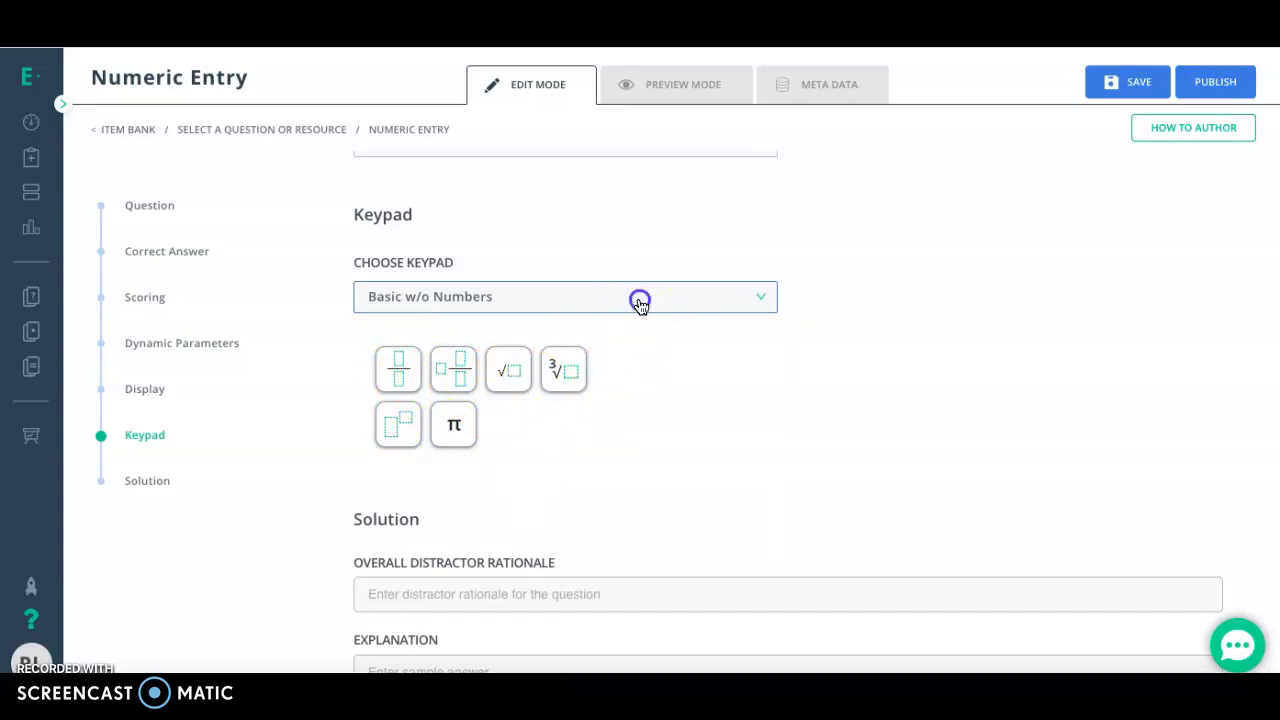
left_click(595, 493)
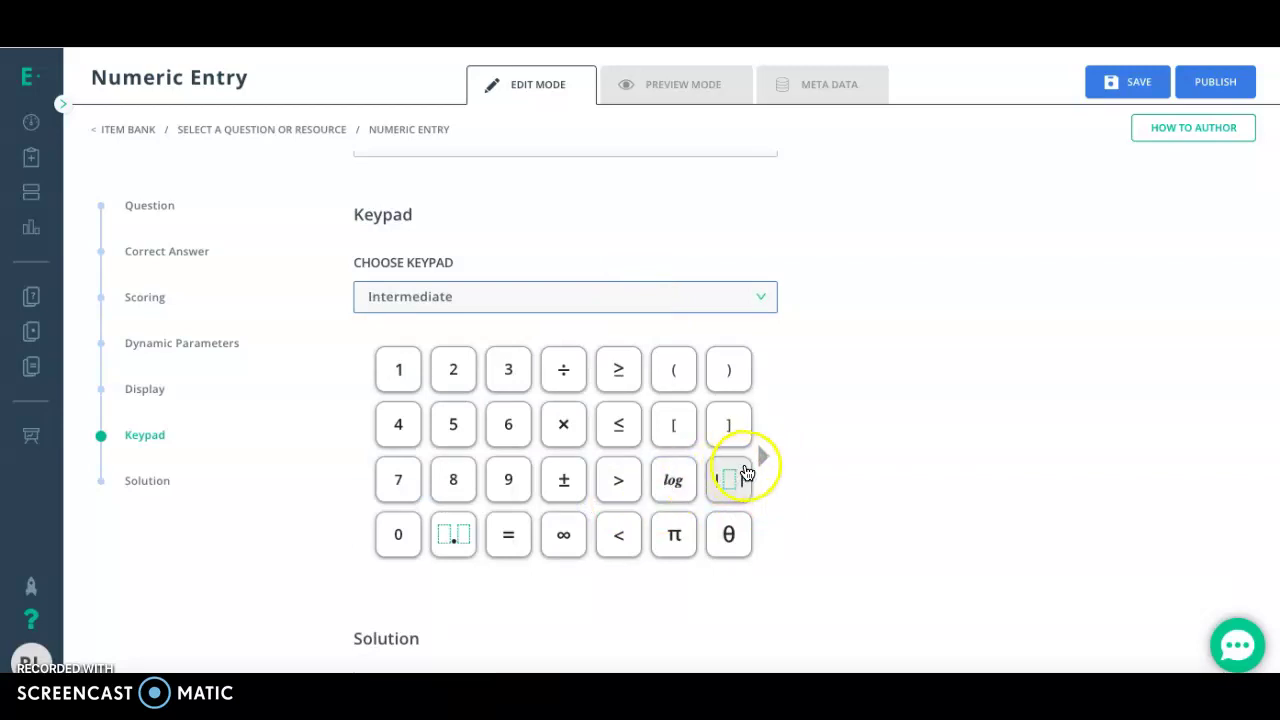
left_click(763, 457)
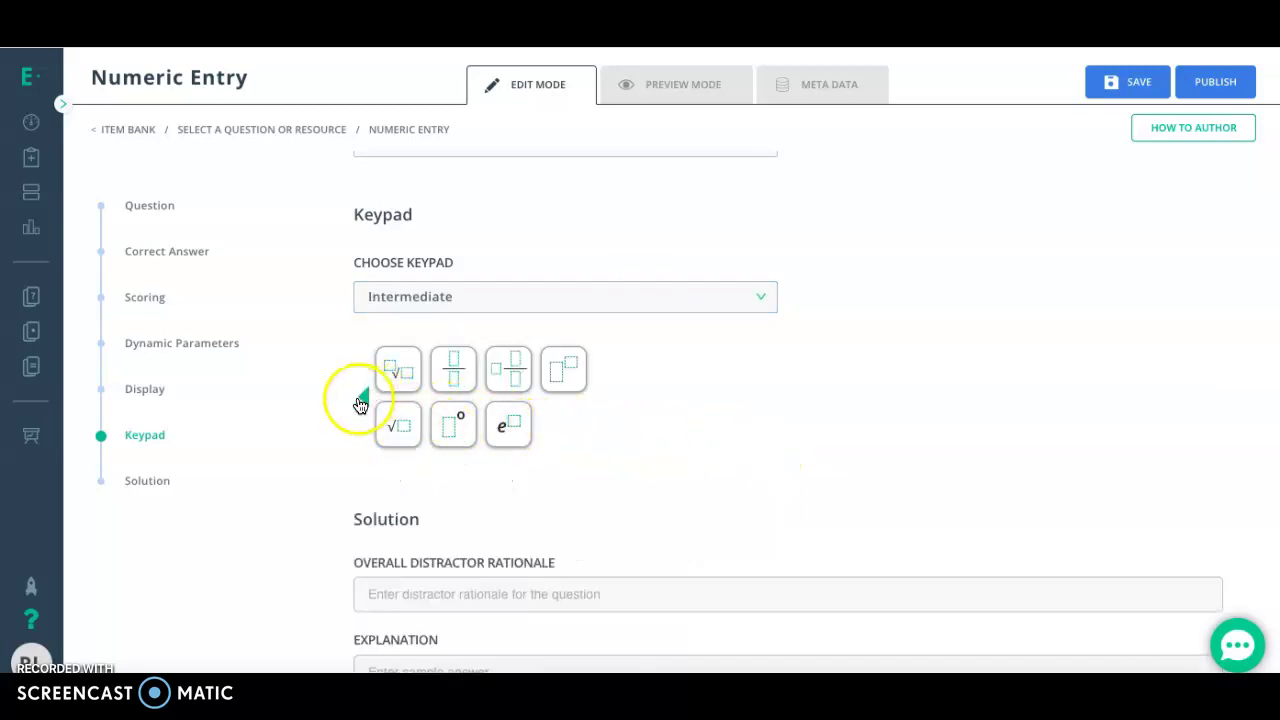
Step: Try the Intermediate w/o Numbers keypad and settle on the Basic keypad for the question
left_click(360, 403)
left_click(506, 296)
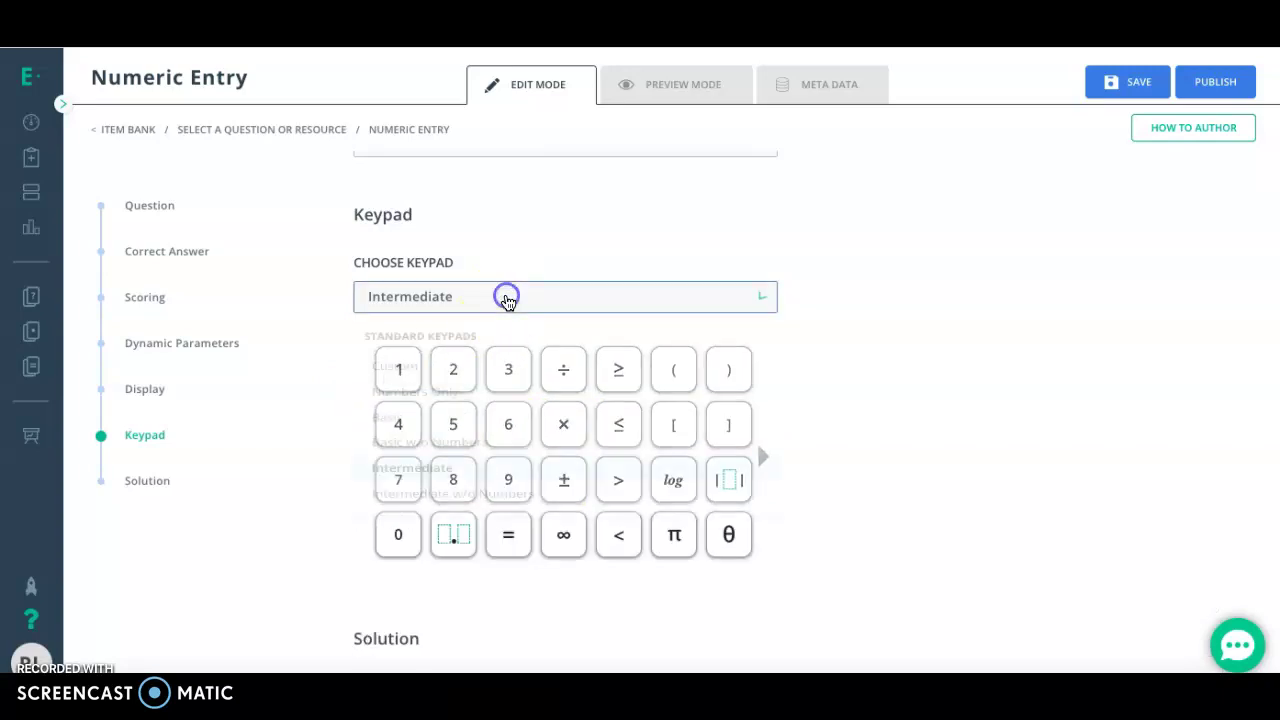
left_click(517, 534)
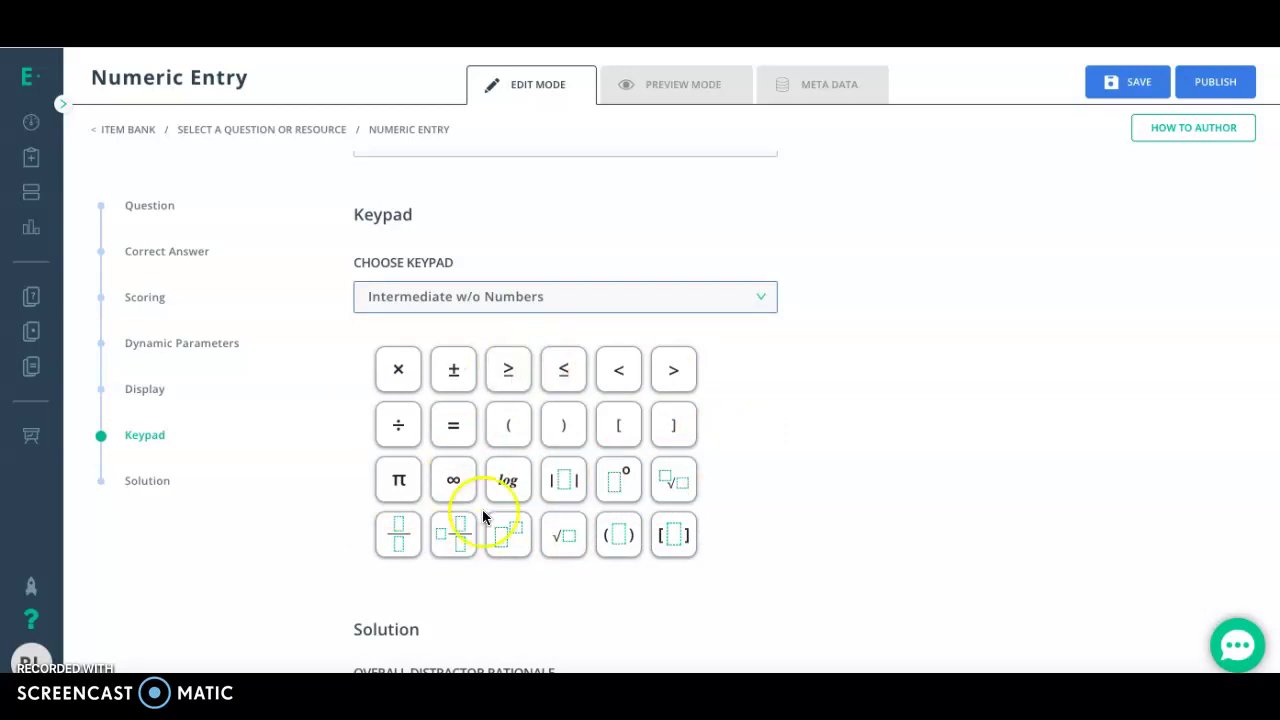
left_click(451, 297)
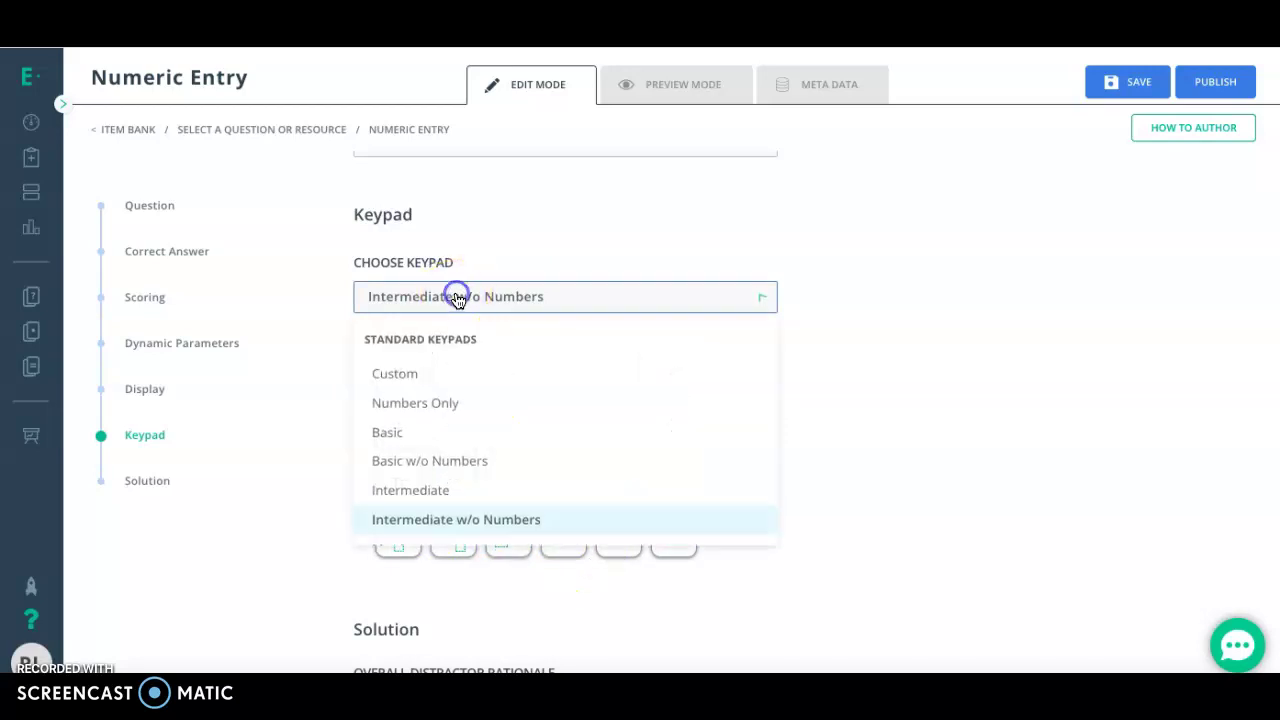
left_click(453, 429)
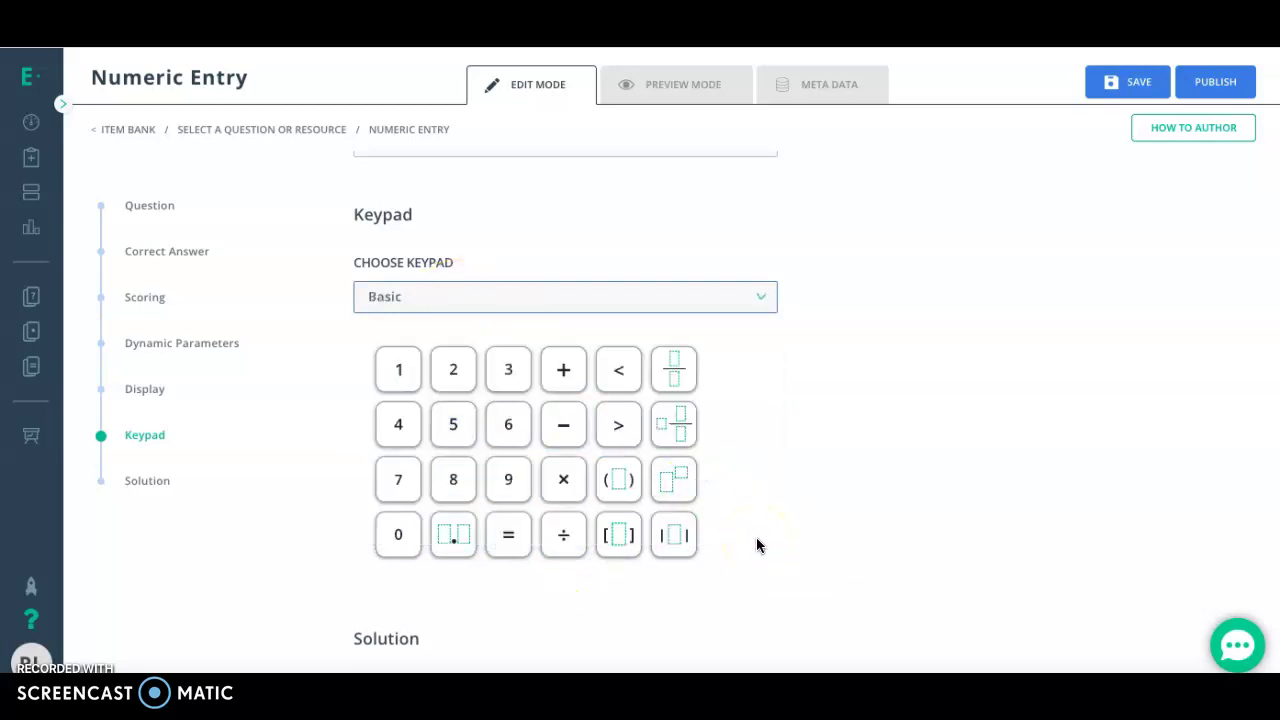
Step: Look over the question's solution fields, dynamic parameter ranges and question text
scroll(756, 544, "down", 4)
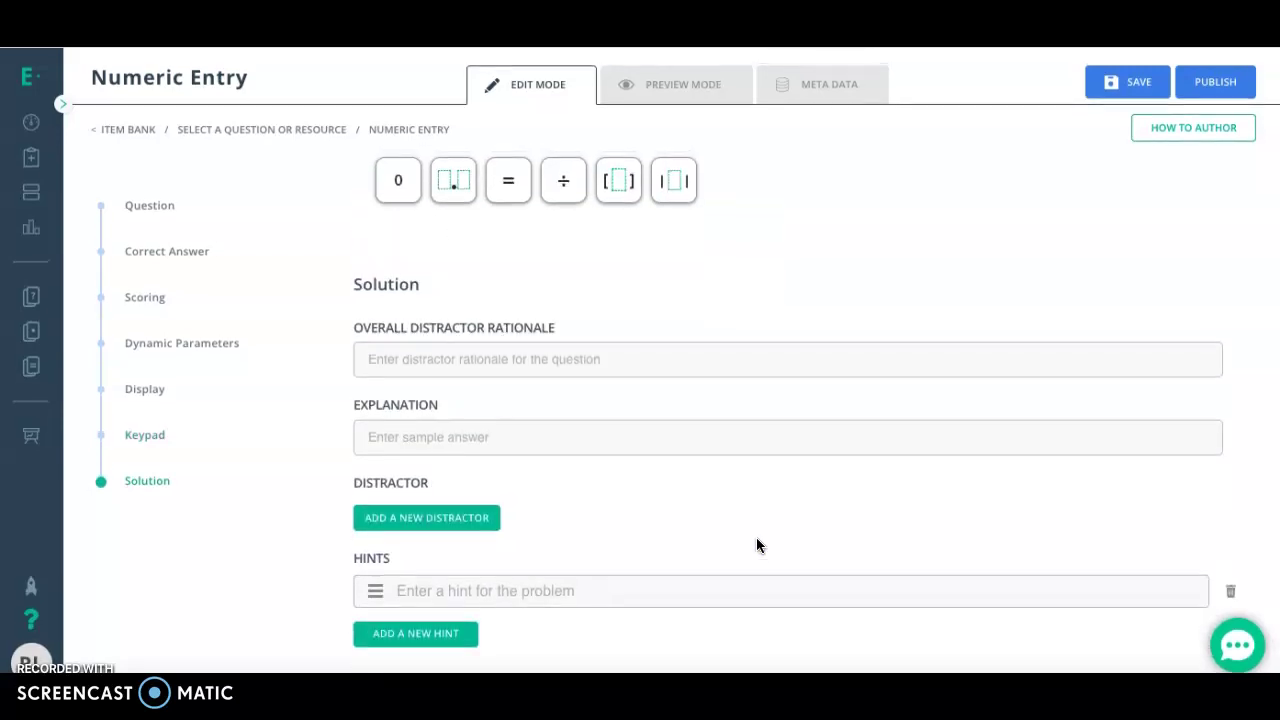
scroll(756, 544, "up", 6)
scroll(756, 544, "up", 3)
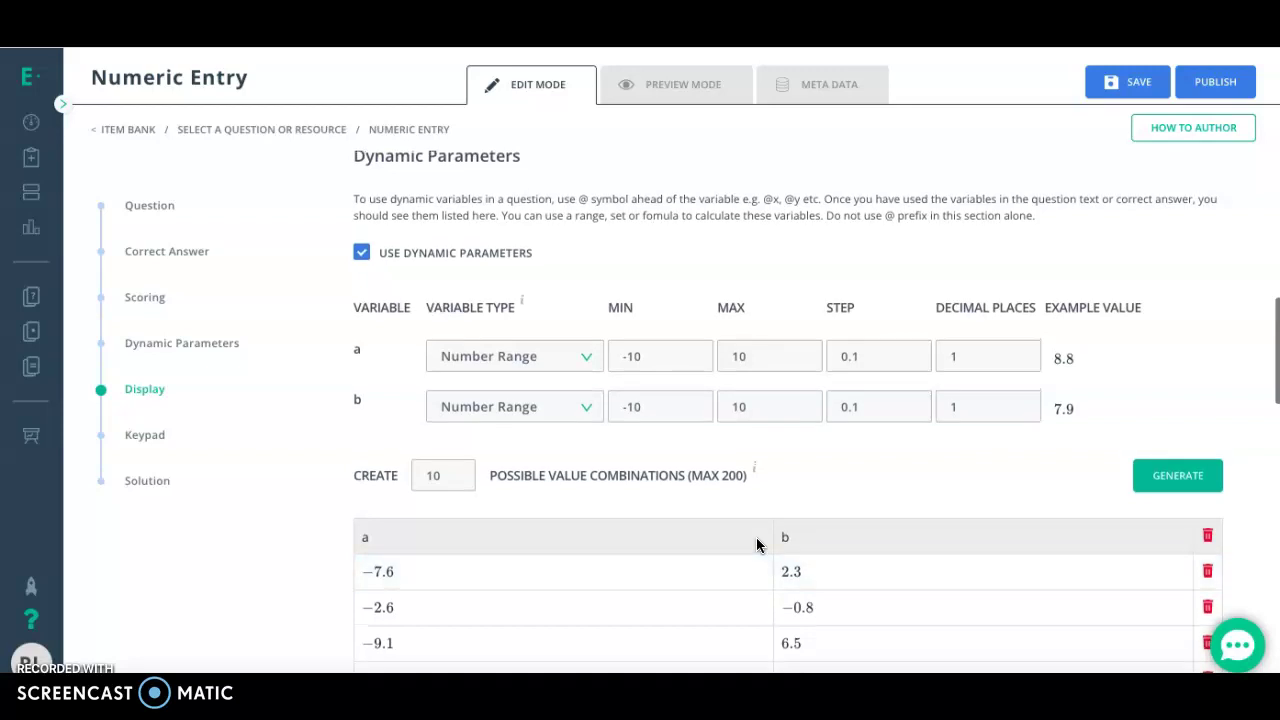
scroll(756, 544, "up", 1)
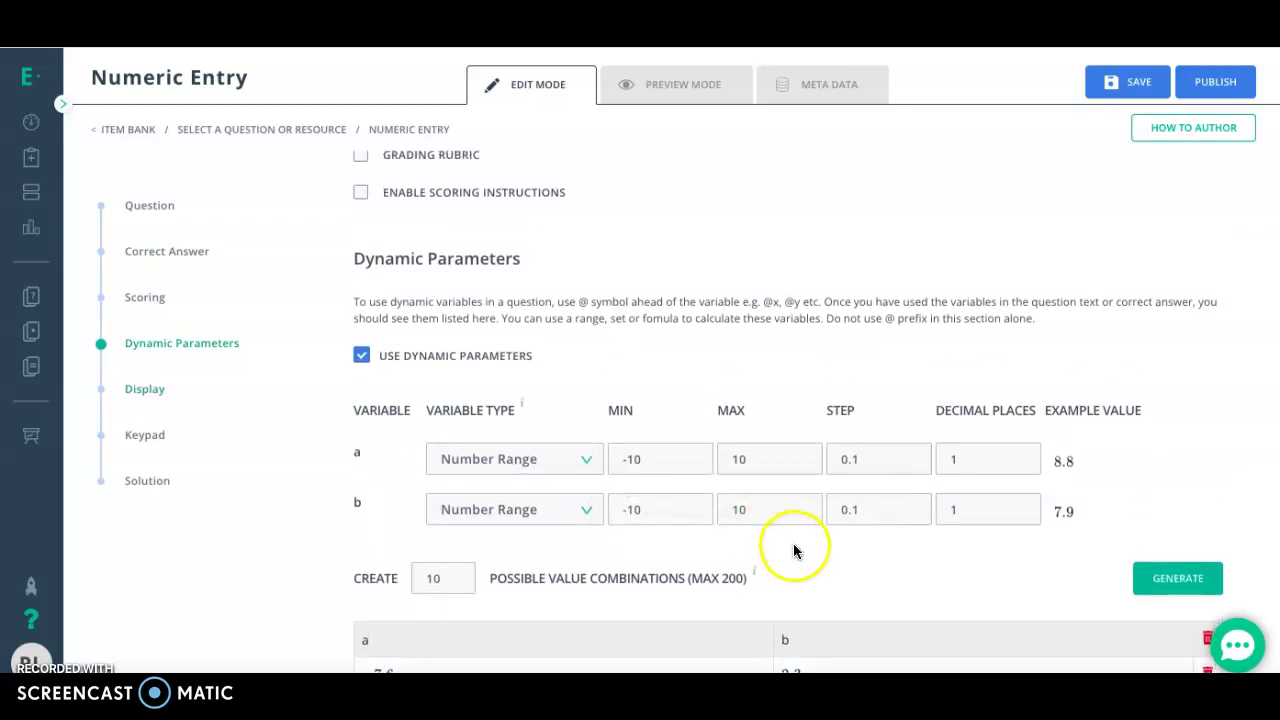
scroll(793, 543, "up", 6)
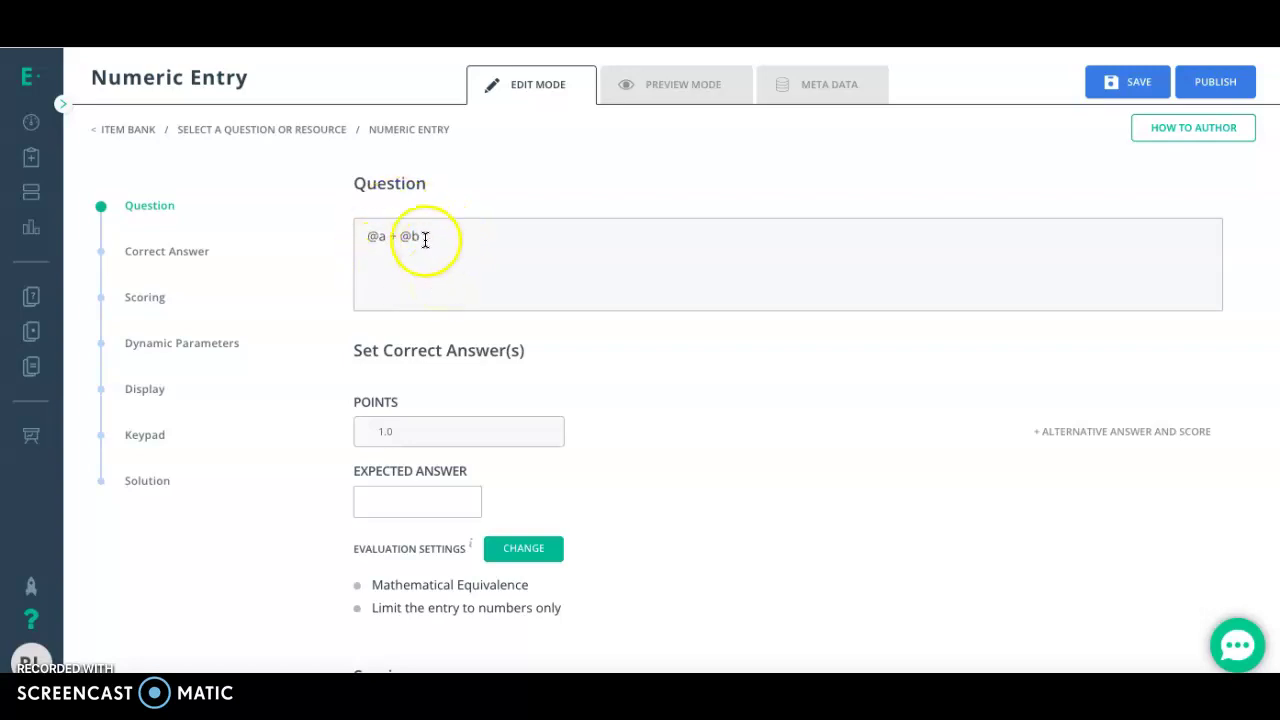
scroll(466, 262, "down", 5)
scroll(466, 262, "down", 2)
scroll(786, 266, "up", 1)
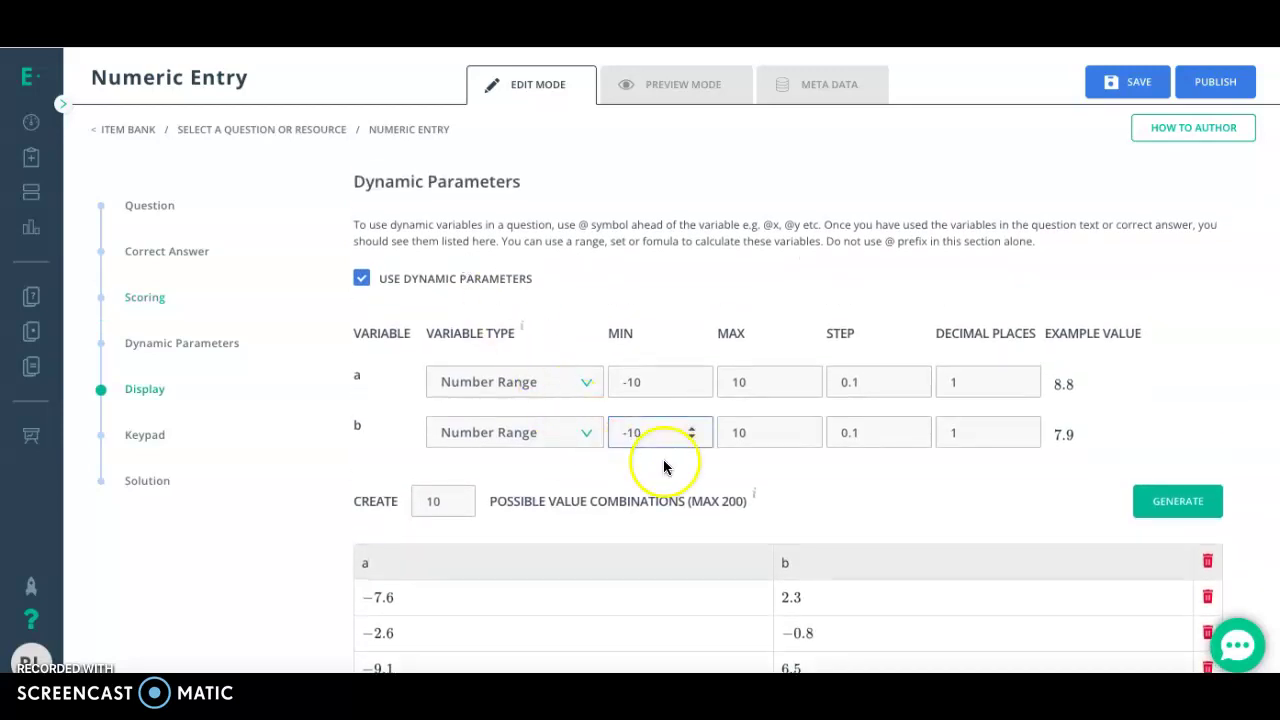
Step: Preview the question as students see it, and view its metadata options
scroll(731, 505, "up", 6)
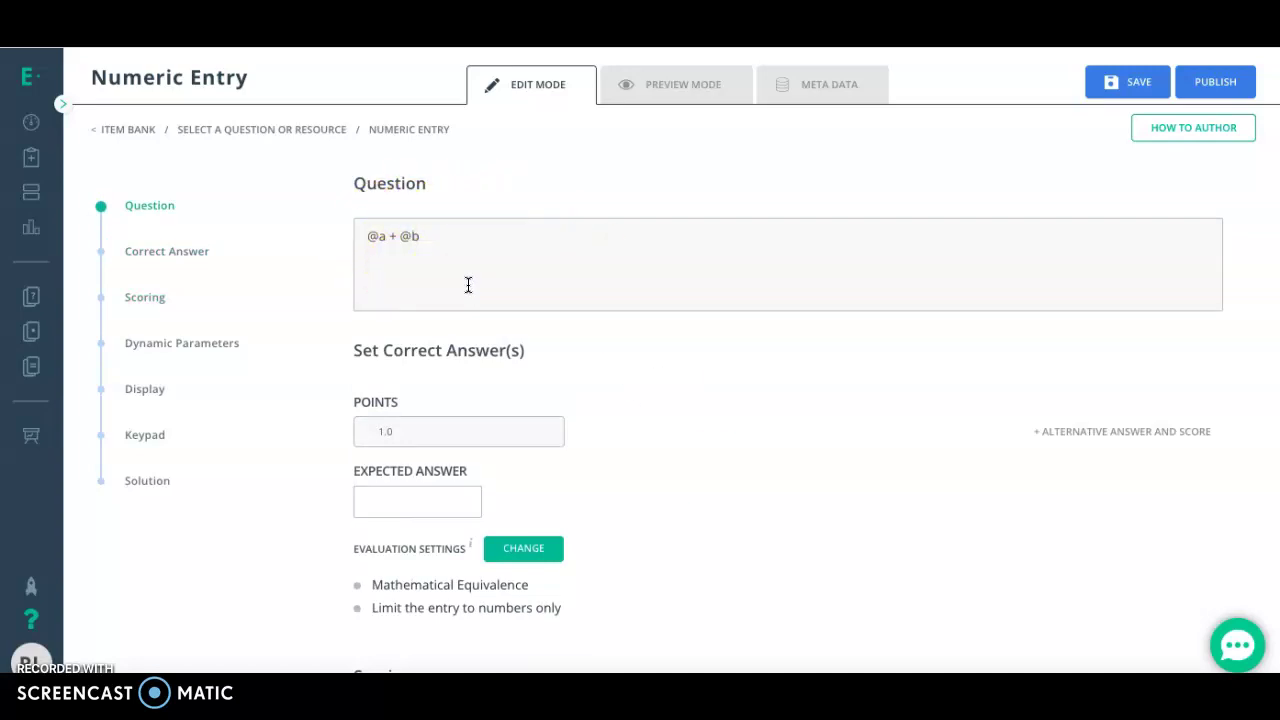
left_click(659, 92)
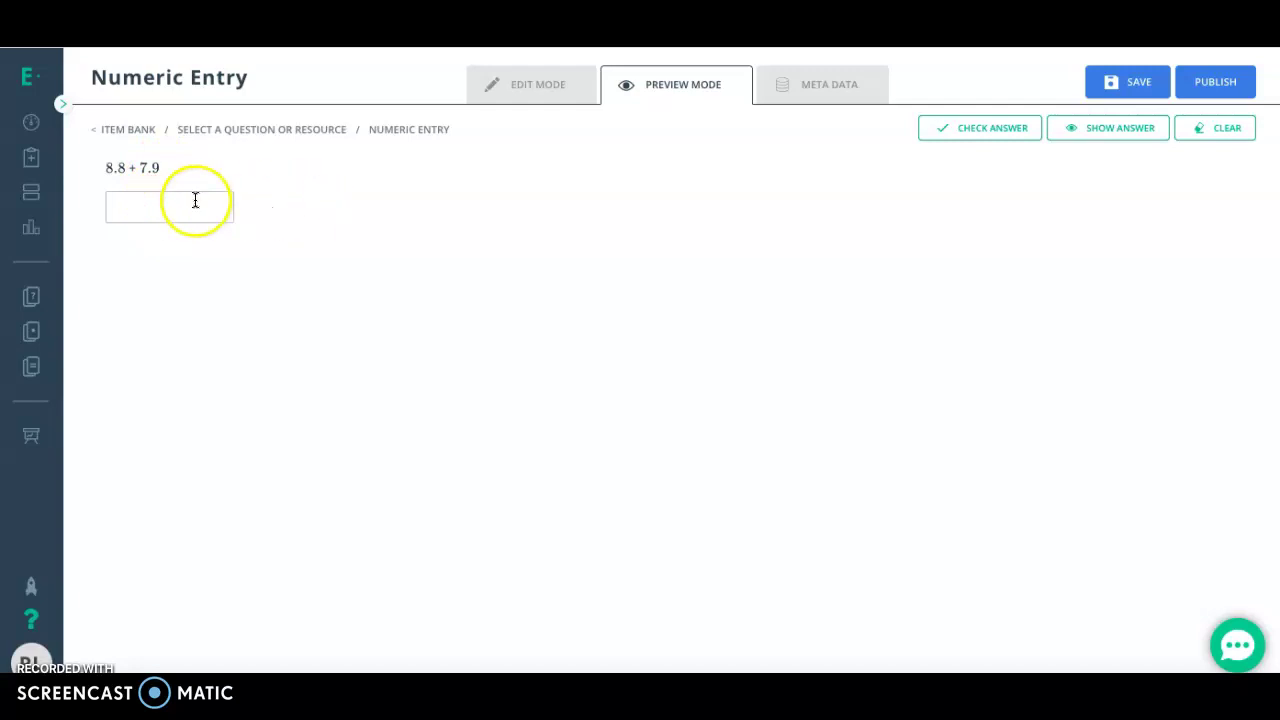
left_click(794, 92)
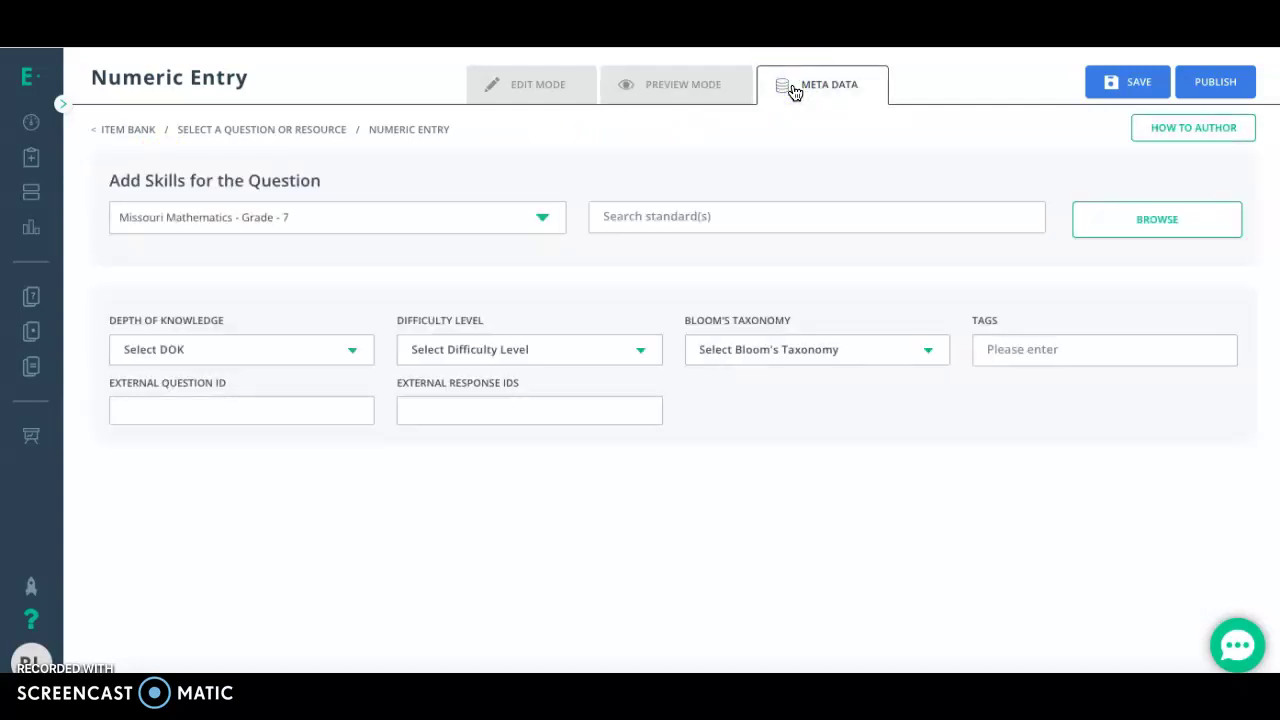
Step: Leave the Numeric Entry question without saving and start a Graphing question with the text "graph y=3x+2"
left_click(264, 130)
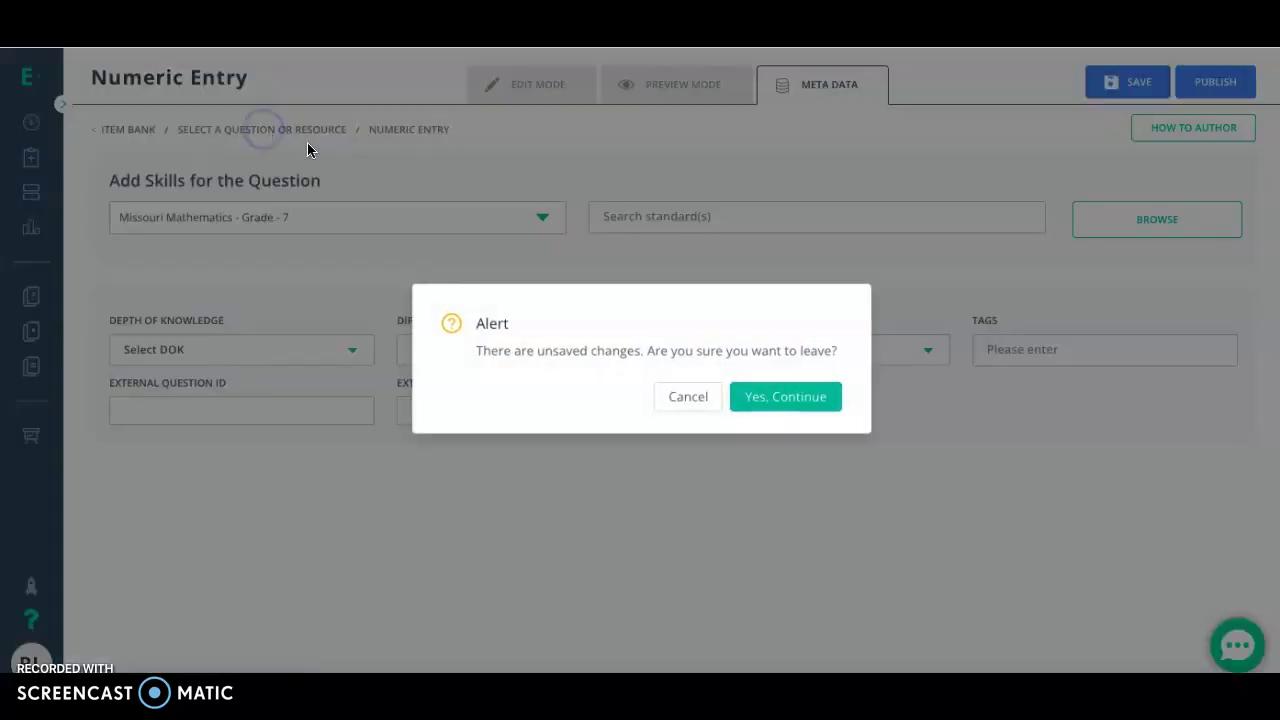
left_click(768, 404)
left_click(221, 575)
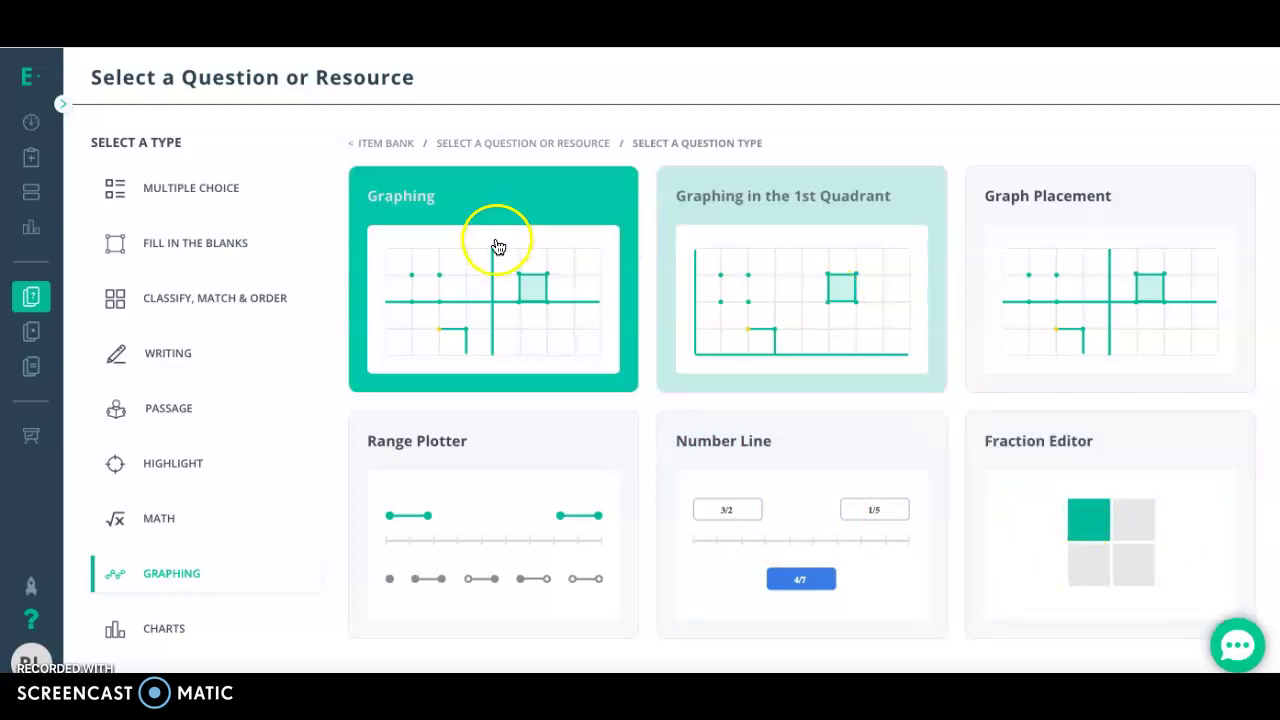
left_click(526, 257)
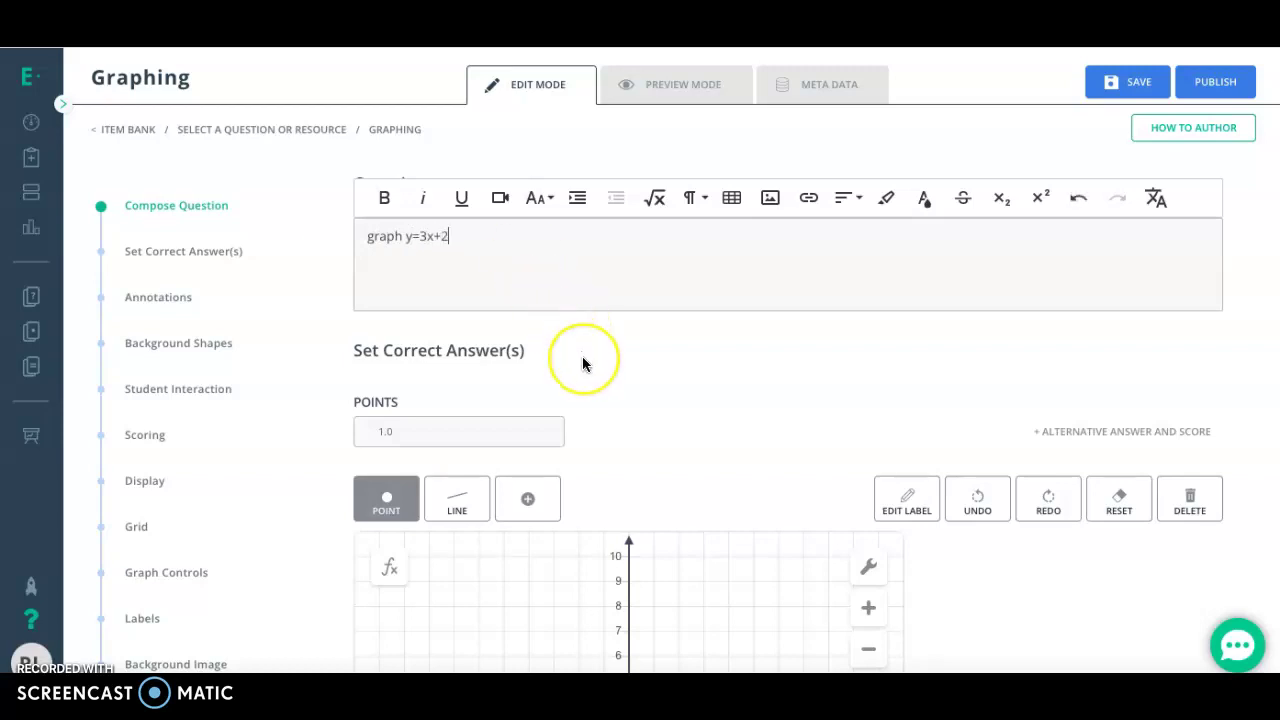
Step: Plot points at (0, 2), (1, 5) and (2, 8) on the correct-answer graph
scroll(582, 356, "down", 3)
scroll(583, 364, "down", 2)
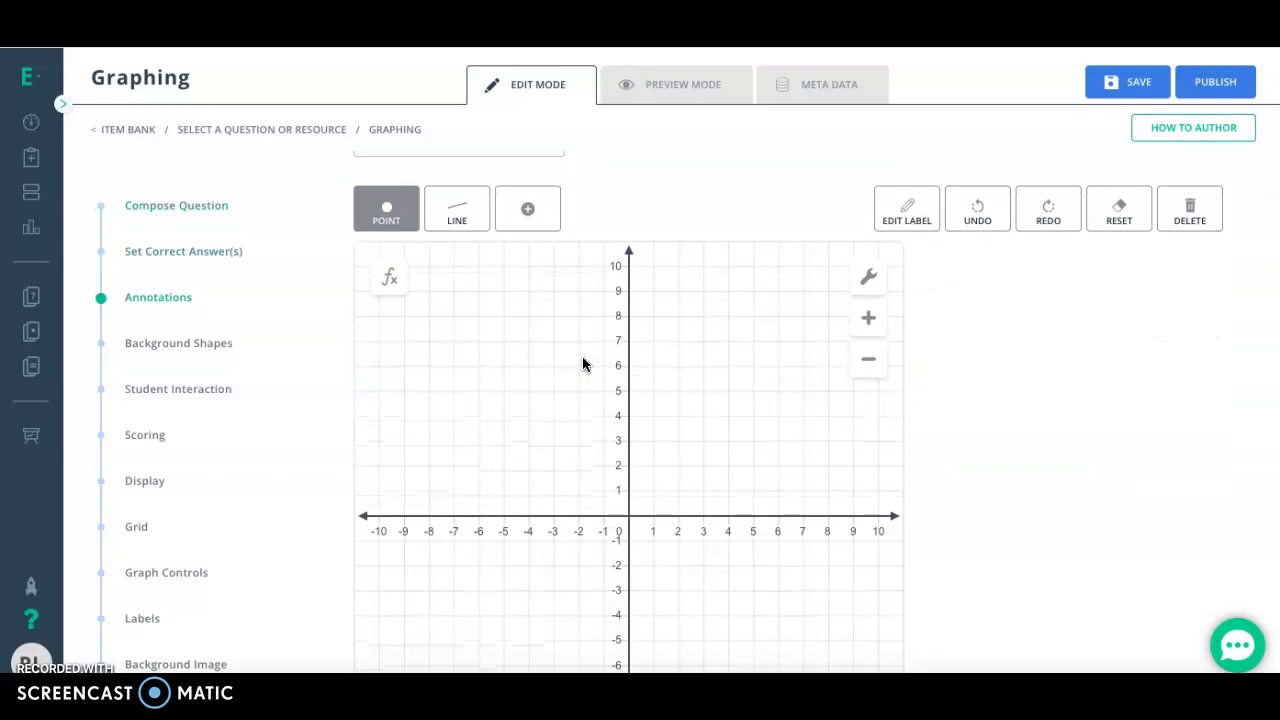
scroll(583, 364, "down", 1)
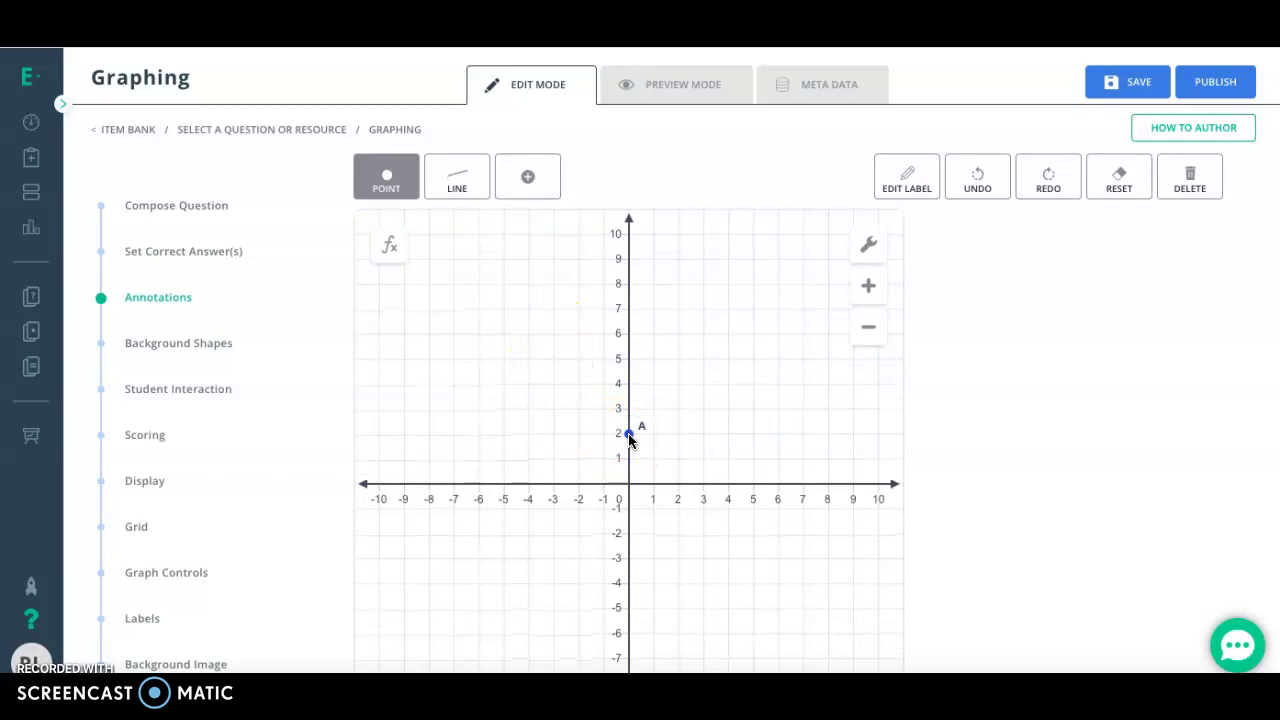
left_click(655, 358)
left_click(678, 284)
Step: Draw a line through the points (0, 2) and (2, 8) on the correct-answer graph
left_click(490, 179)
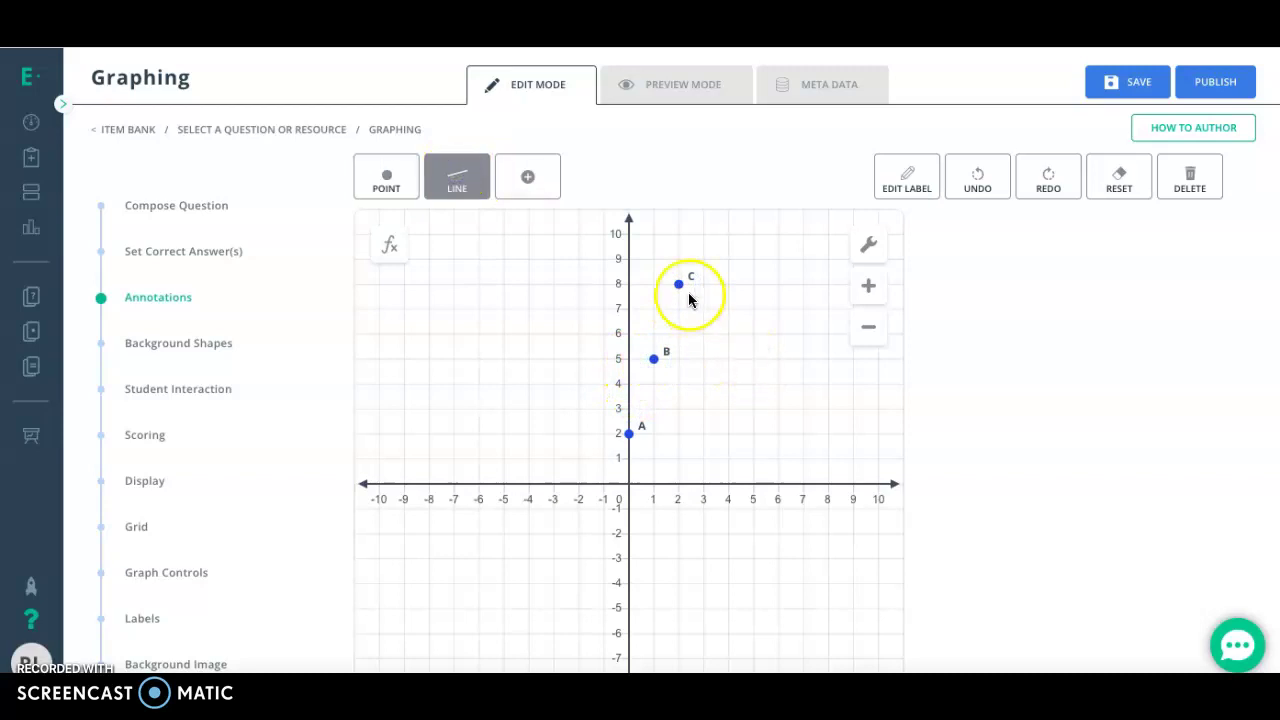
left_click(638, 433)
left_click(682, 286)
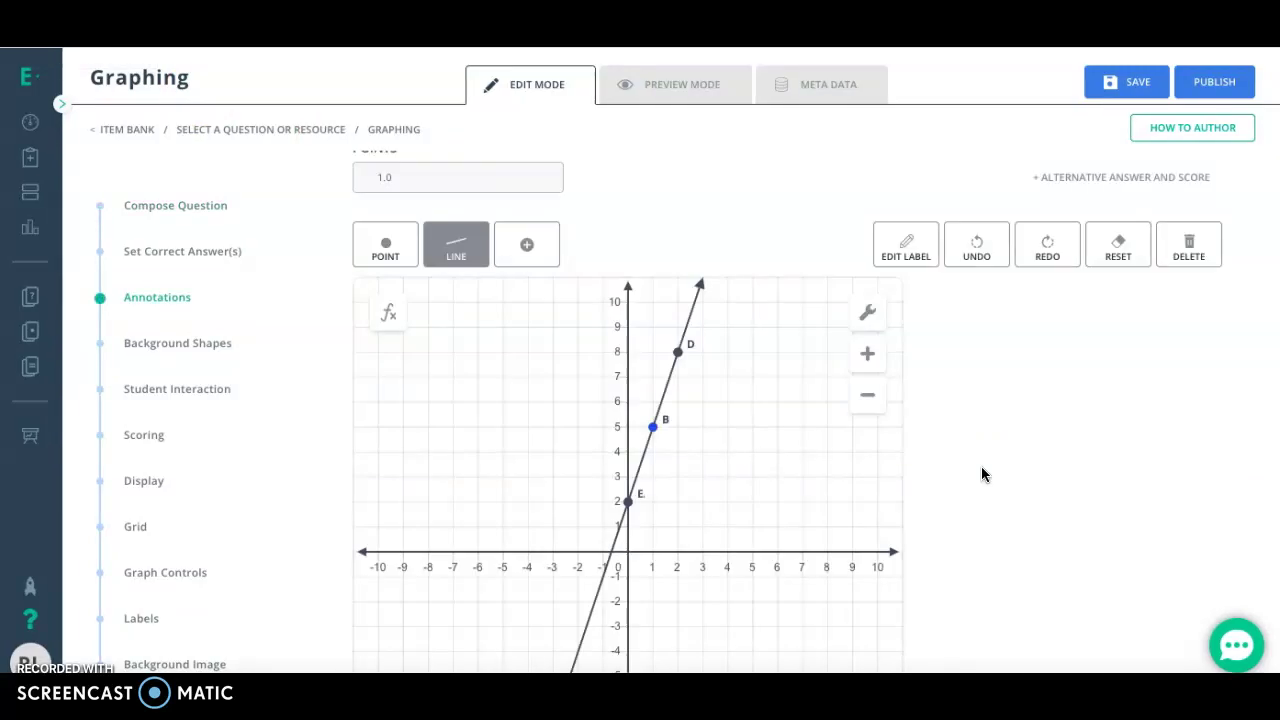
Step: Look over the additional drawing tools available for the correct-answer graph and close the list
left_click(1203, 248)
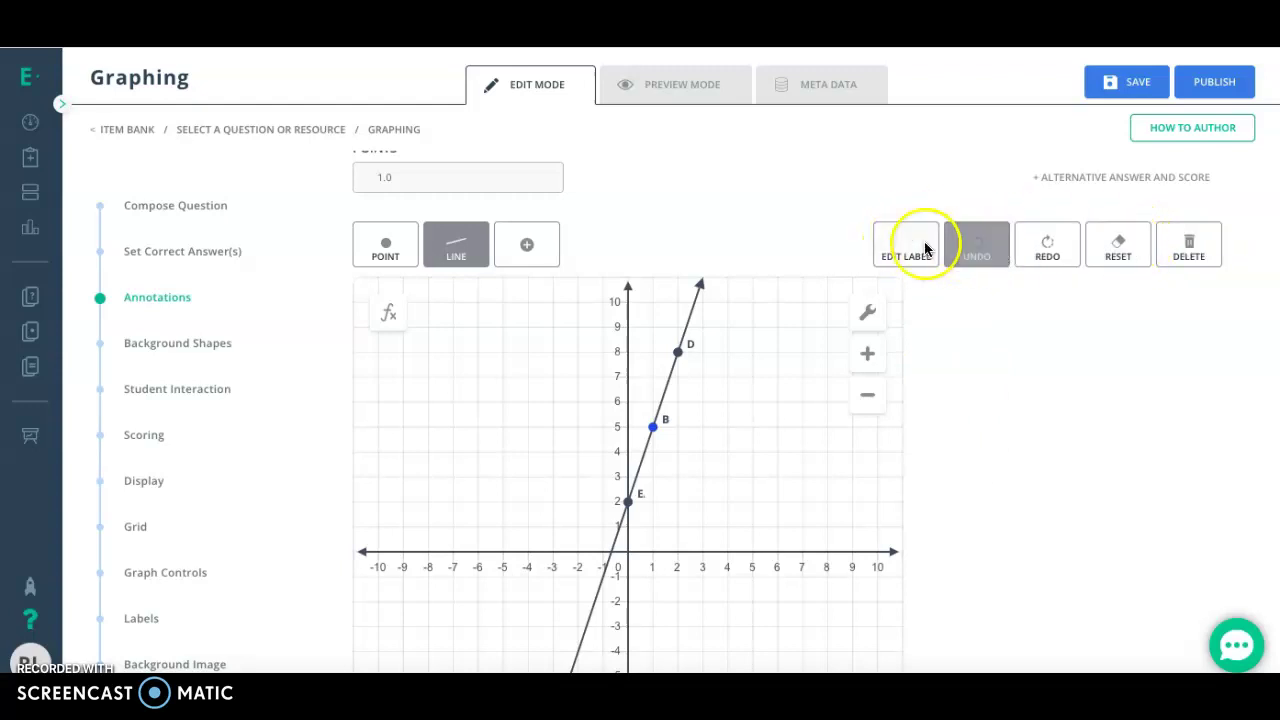
left_click(534, 255)
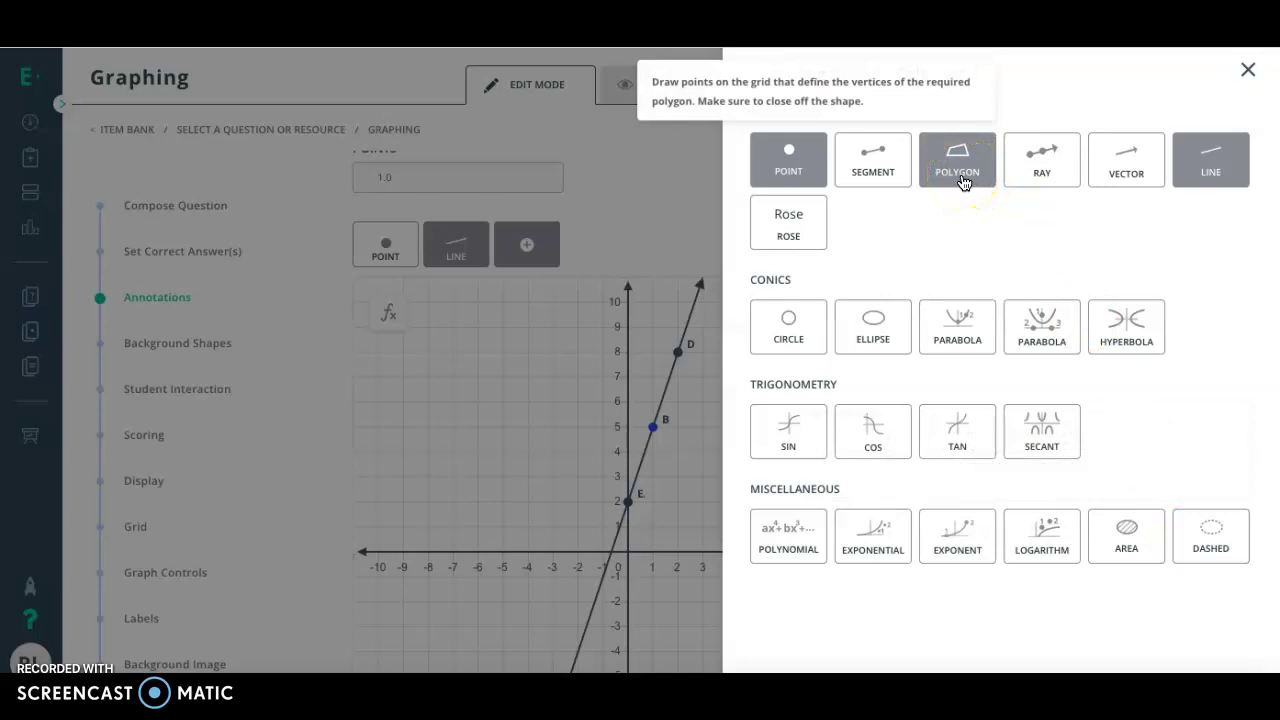
left_click(628, 229)
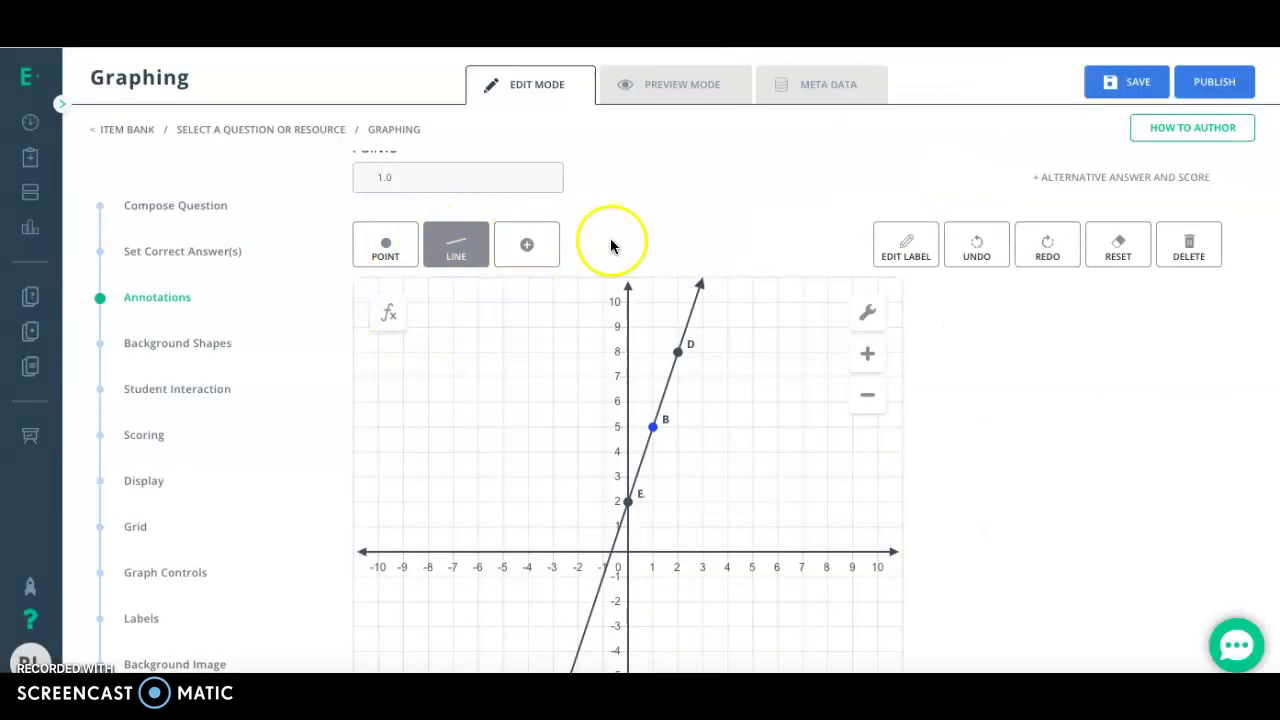
Step: Look over the Graphing question's evaluation settings, annotations and background shape tools
scroll(662, 263, "down", 6)
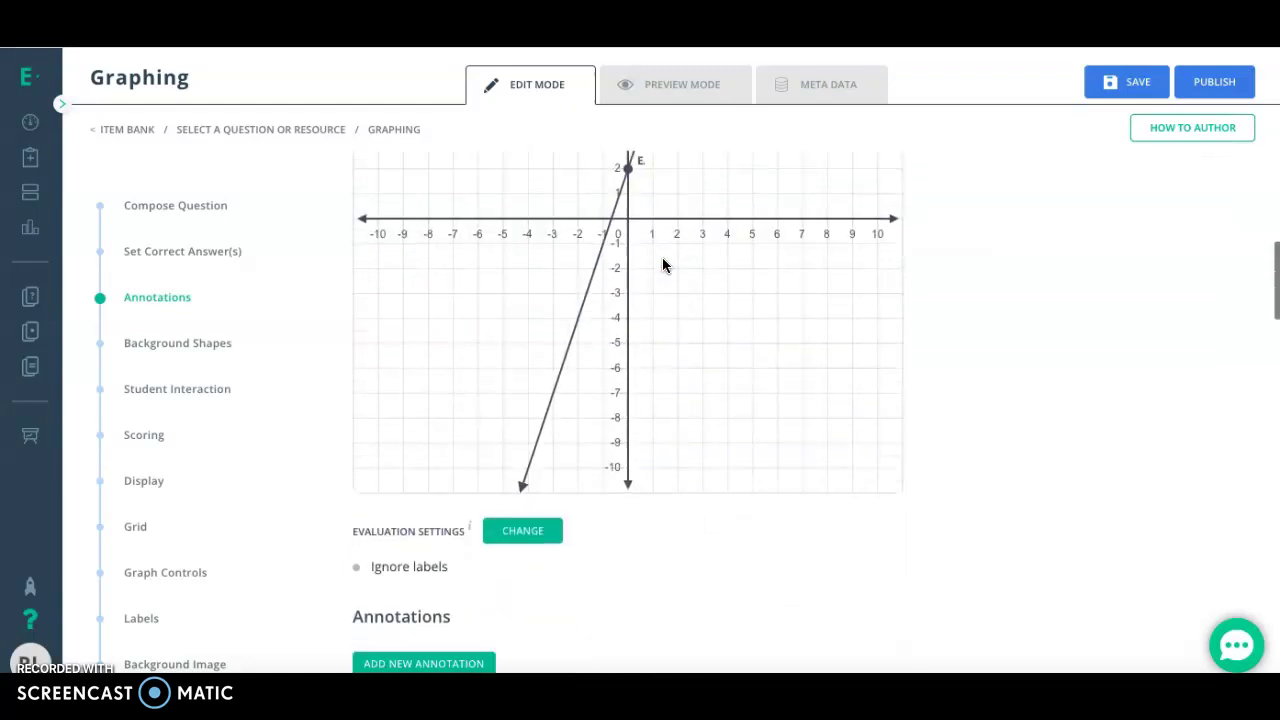
scroll(662, 263, "down", 3)
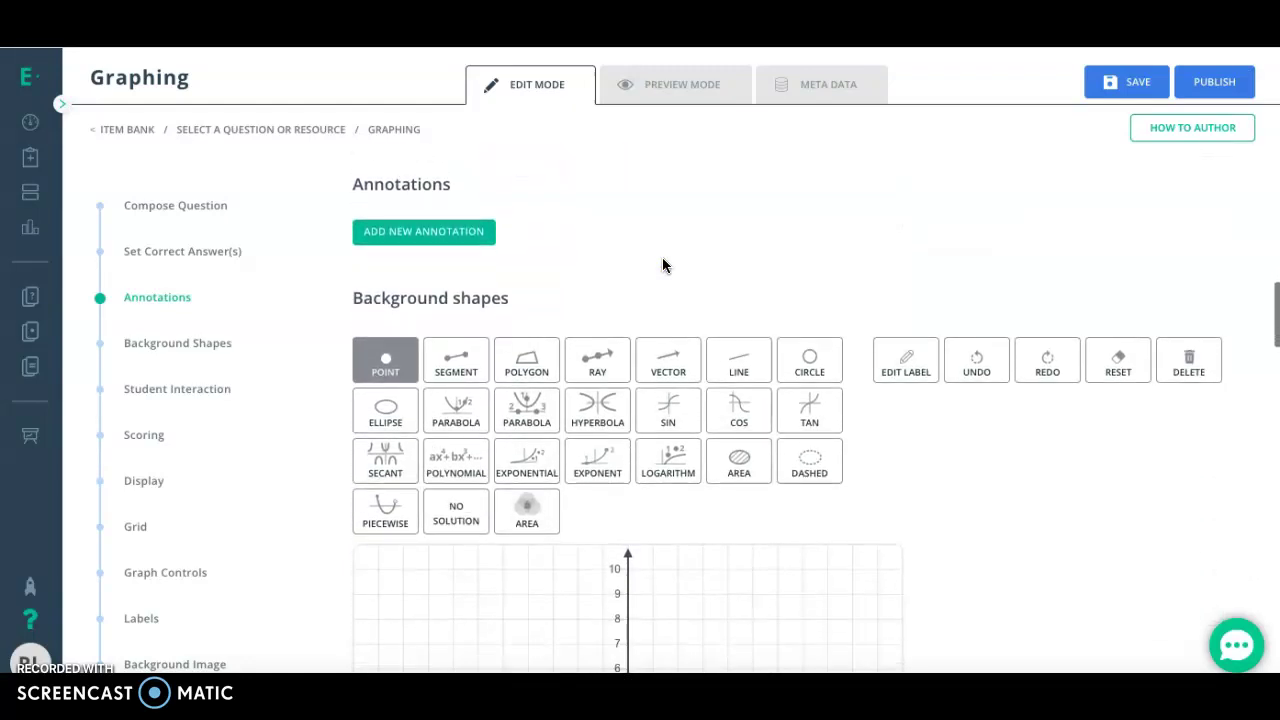
left_click(660, 263)
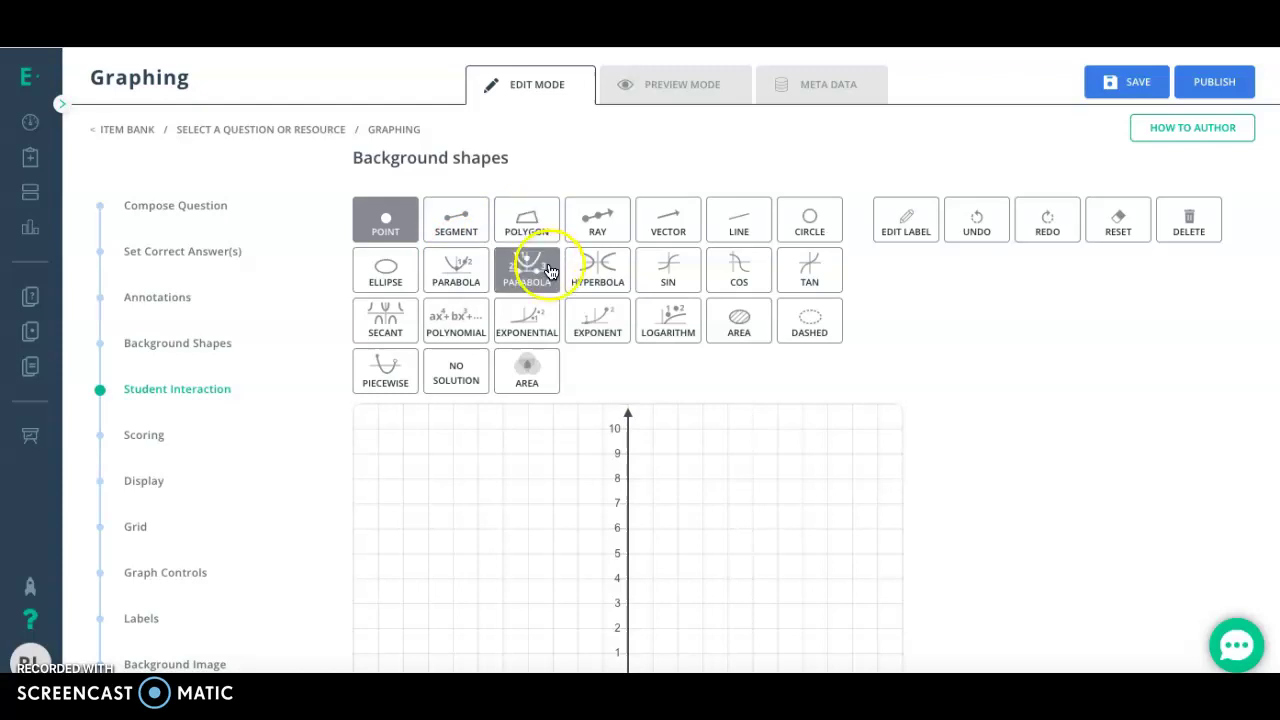
scroll(613, 455, "down", 2)
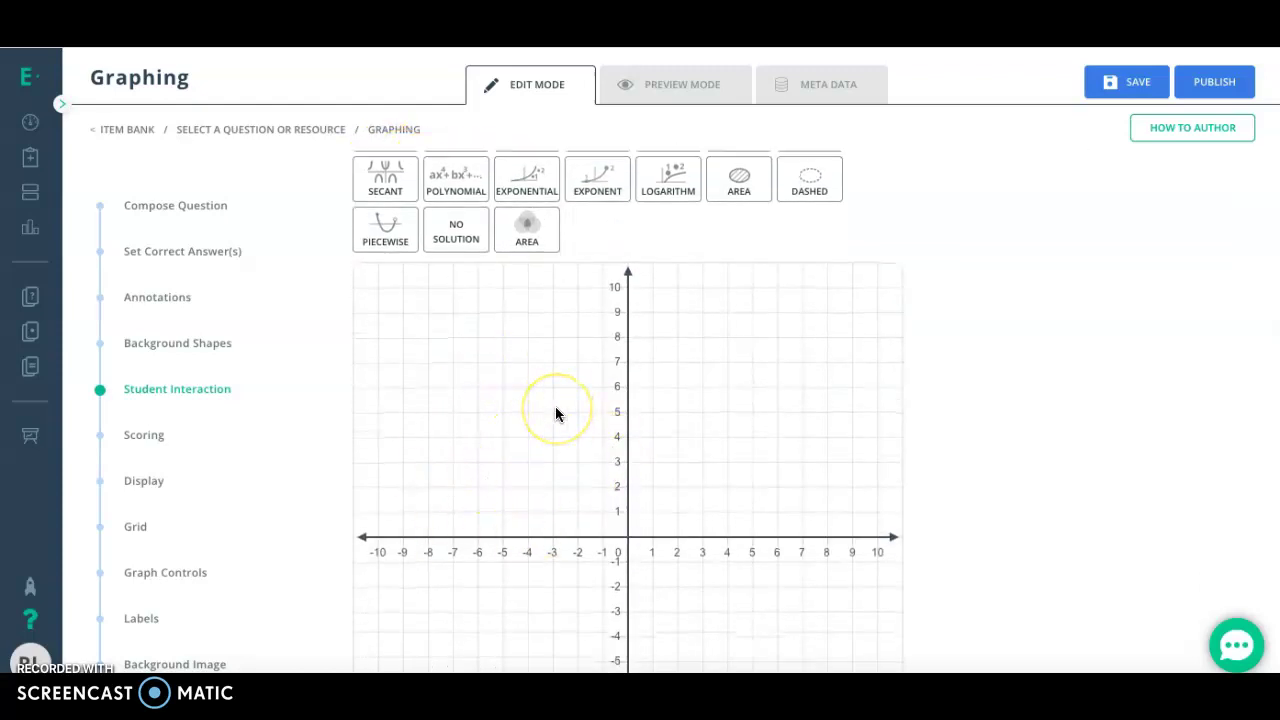
scroll(555, 407, "down", 5)
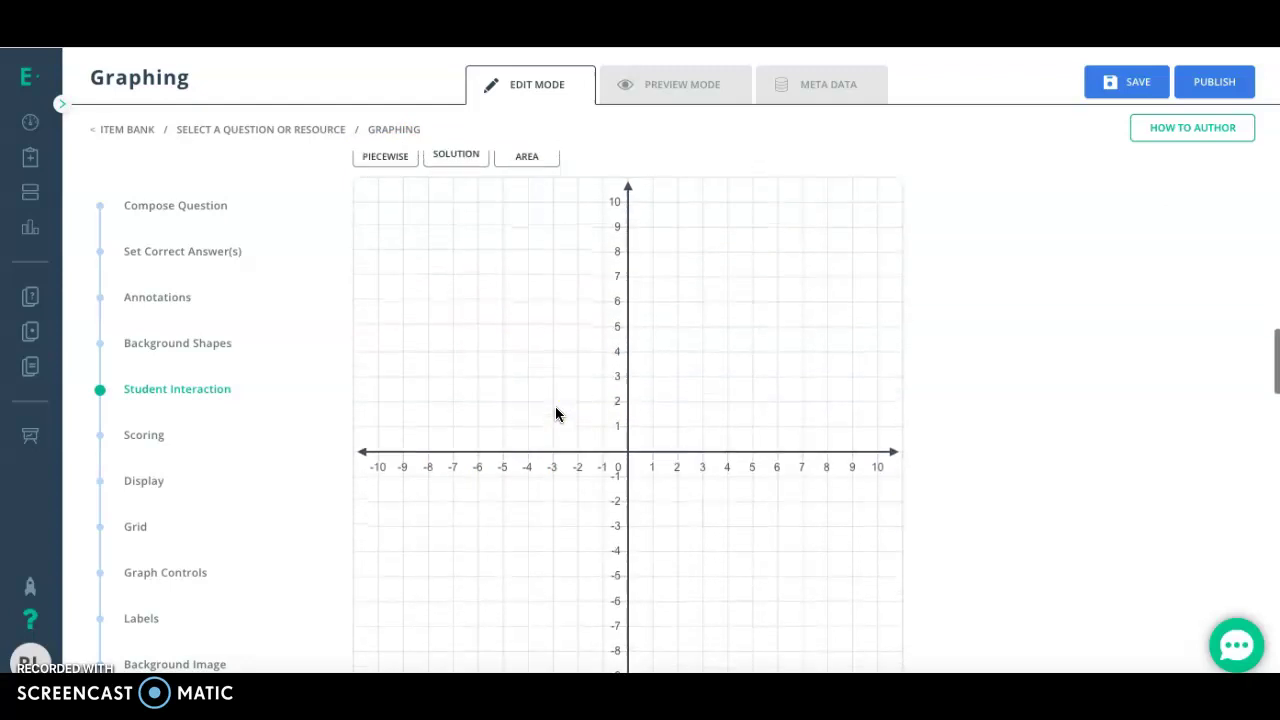
Step: Set the student interaction's drawing prompt to With Objects and review its point and line fields
scroll(557, 414, "down", 3)
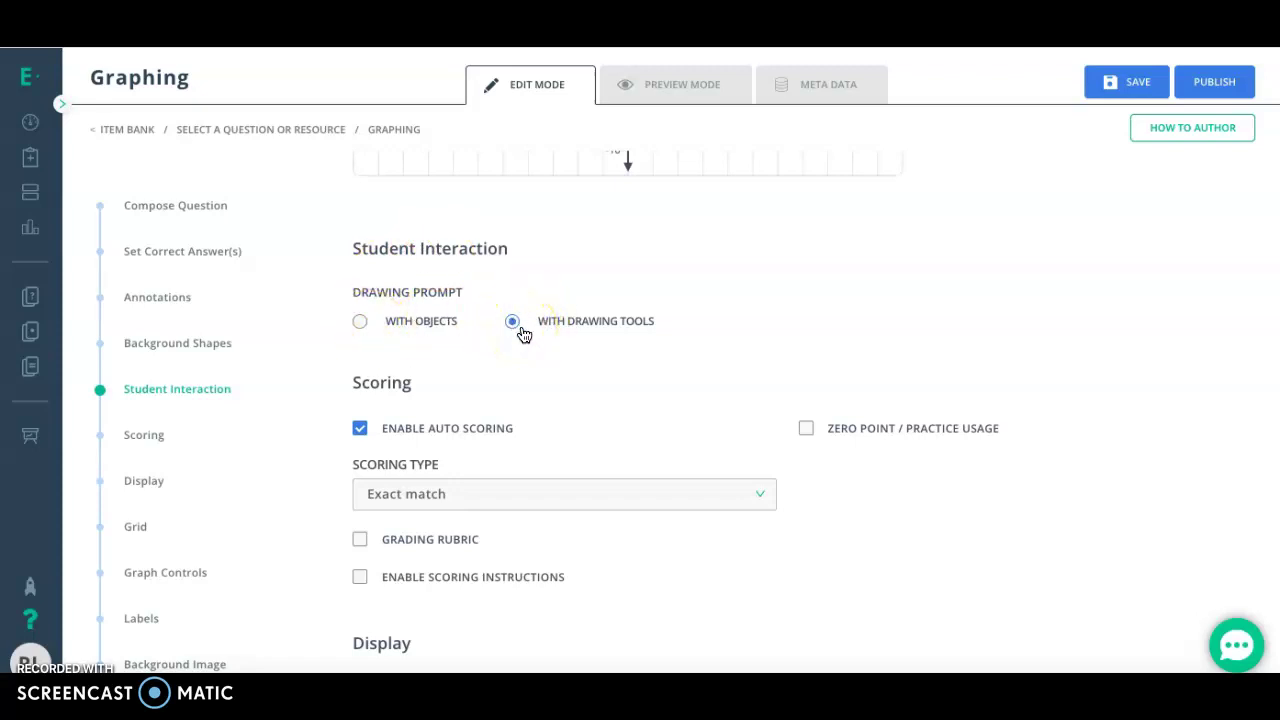
left_click(361, 322)
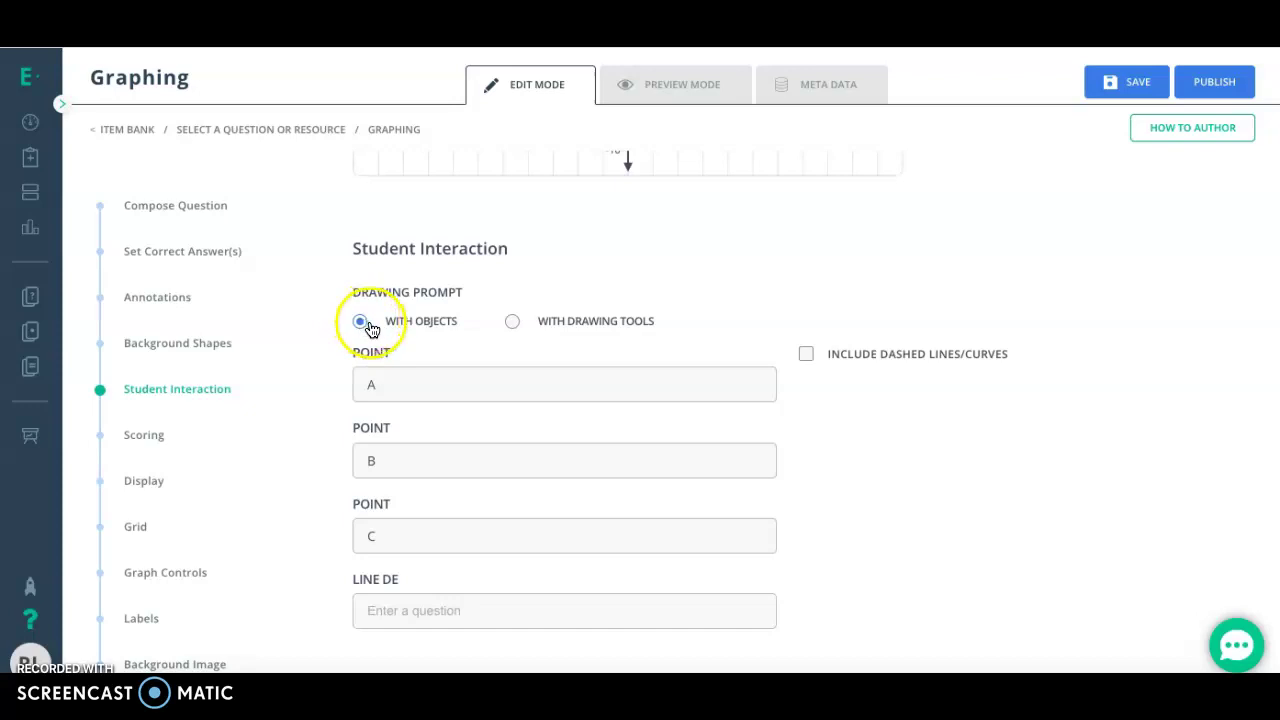
scroll(420, 543, "down", 1)
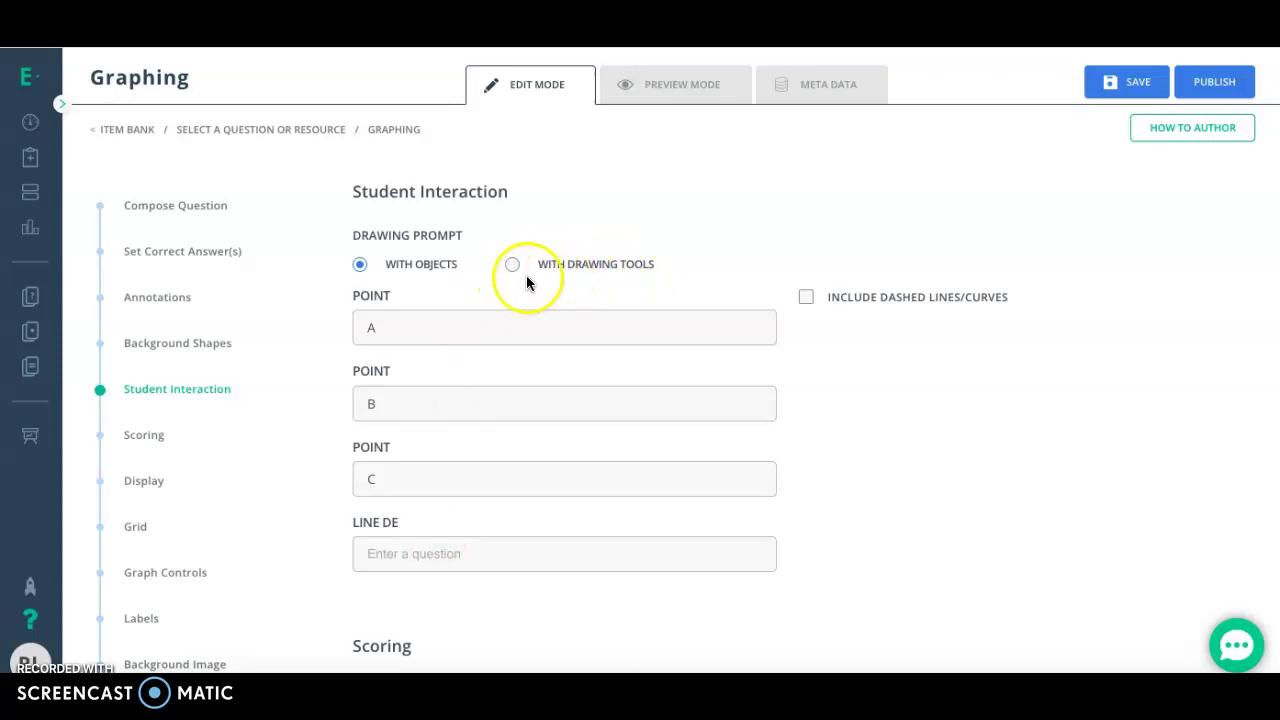
Step: Examine the Graphing question's scoring and display options, the grid types and axis settings, and the graph controls
scroll(540, 309, "down", 3)
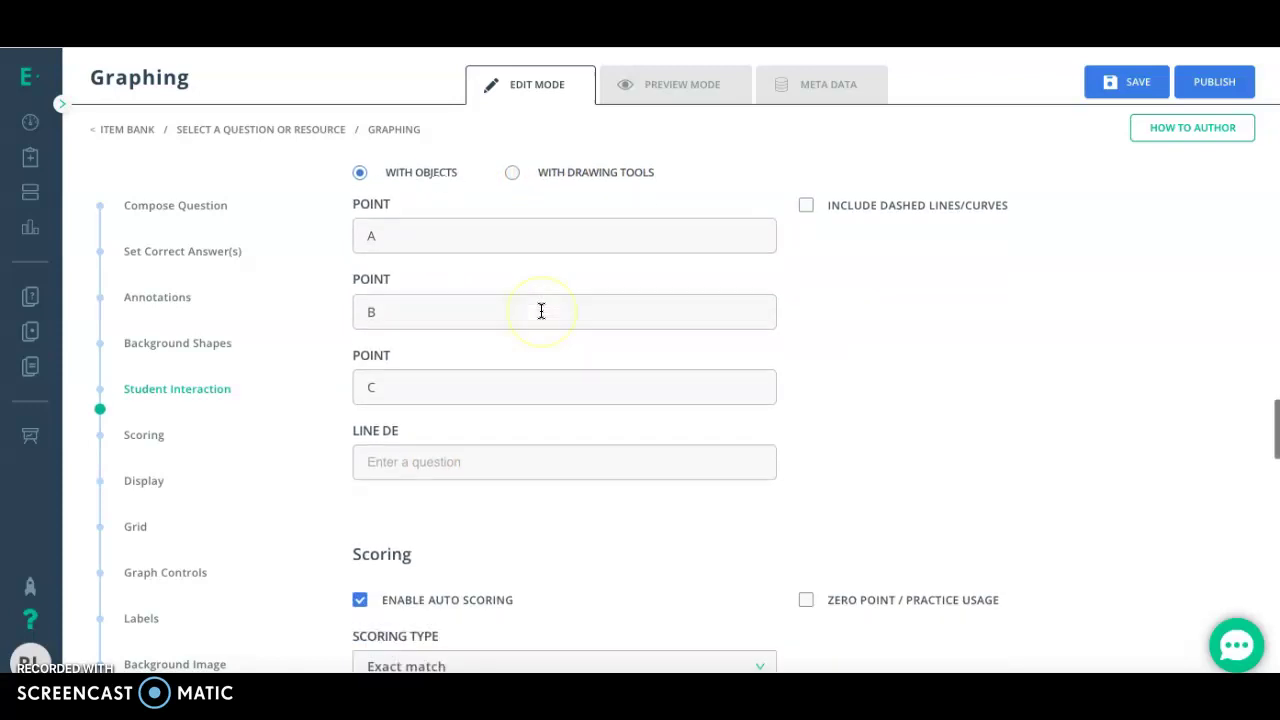
scroll(540, 311, "down", 3)
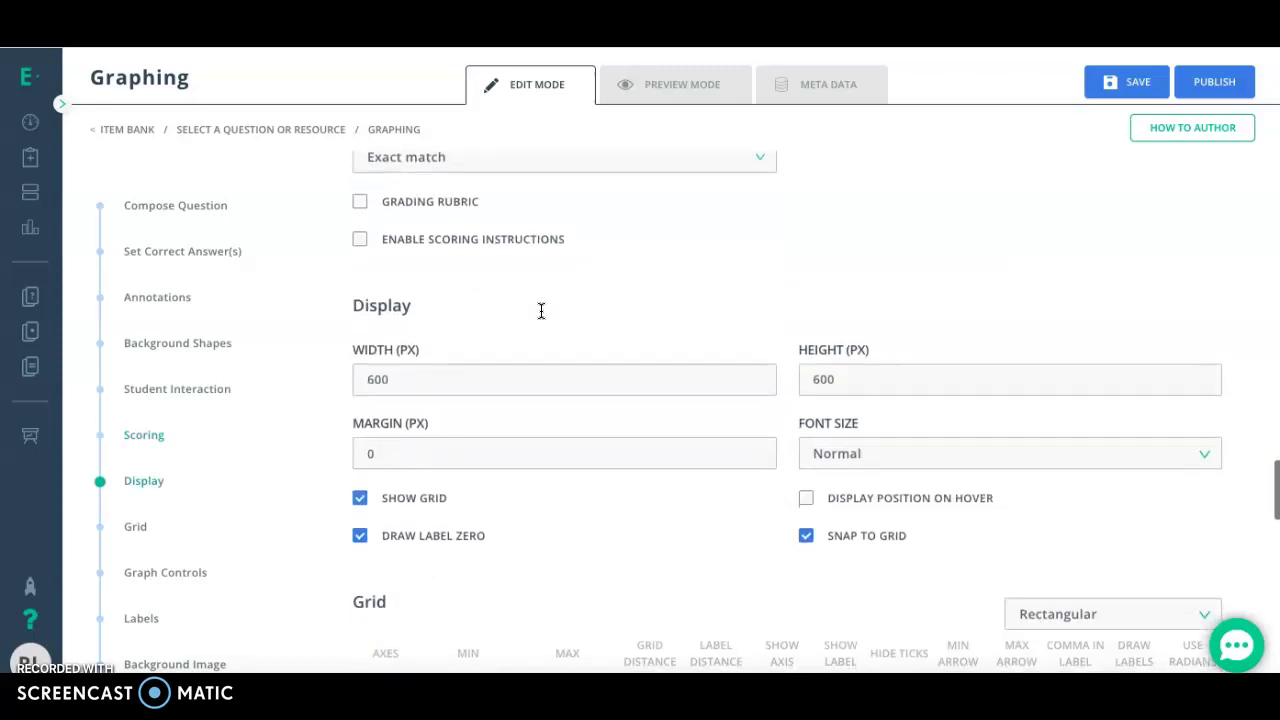
left_click(362, 424)
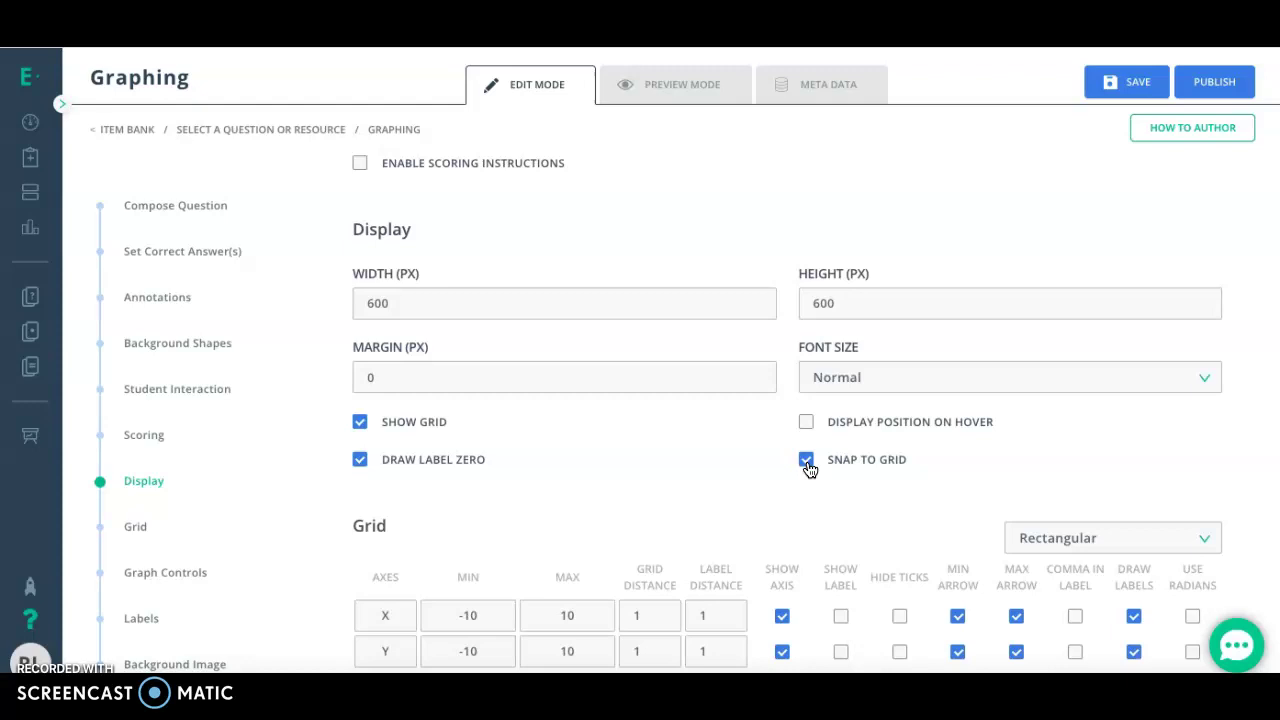
scroll(752, 457, "down", 3)
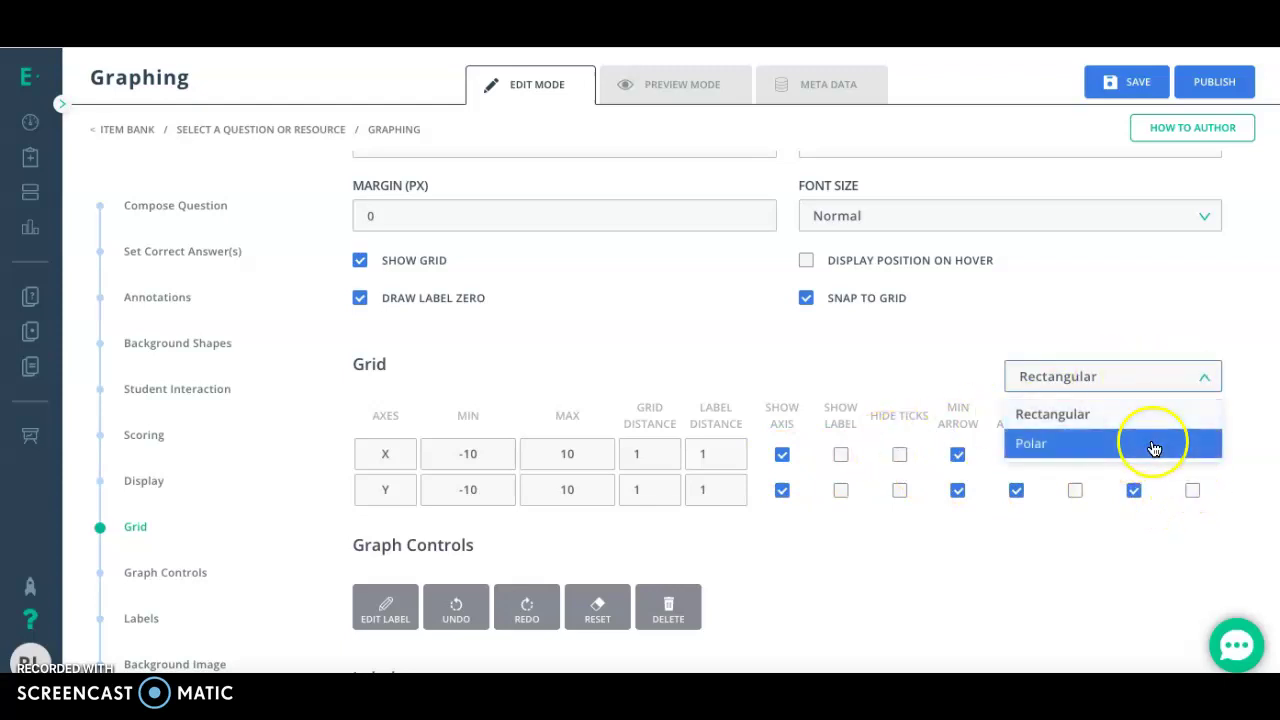
left_click(1135, 571)
scroll(1134, 570, "down", 3)
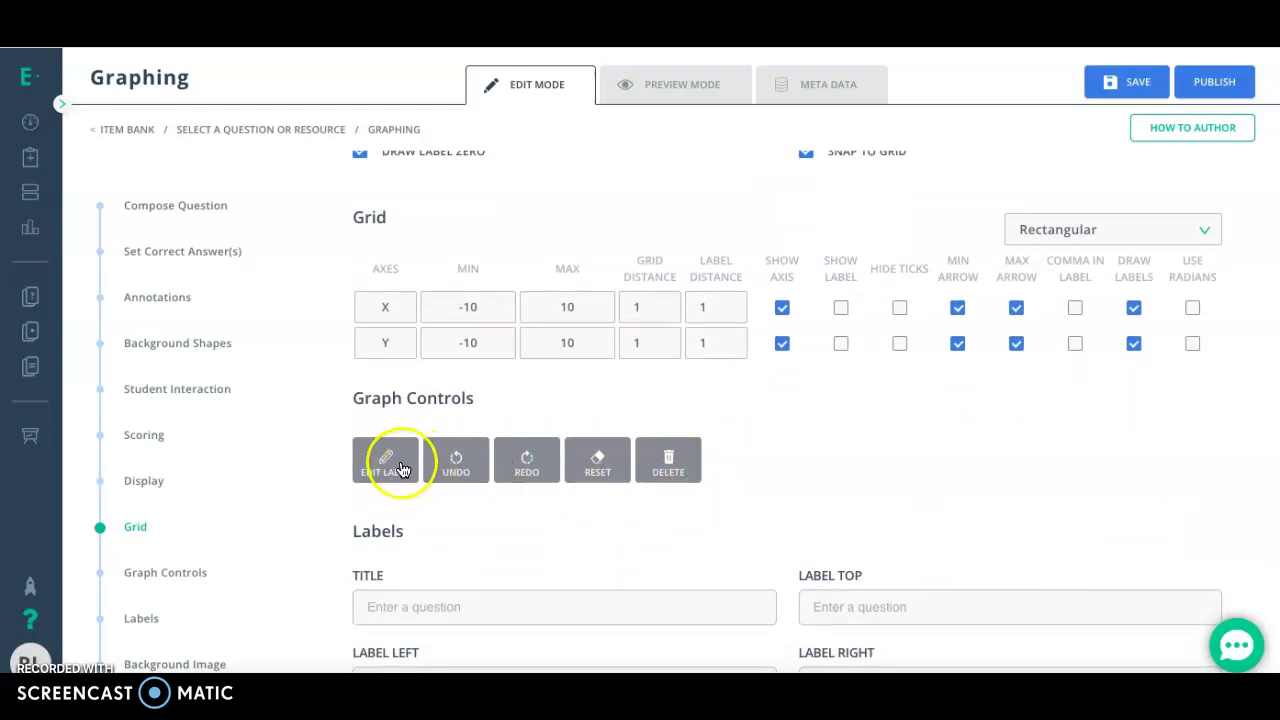
Step: Look over the Graphing question's graph controls, labels, background image and solution fields, and preview the question
scroll(509, 505, "down", 3)
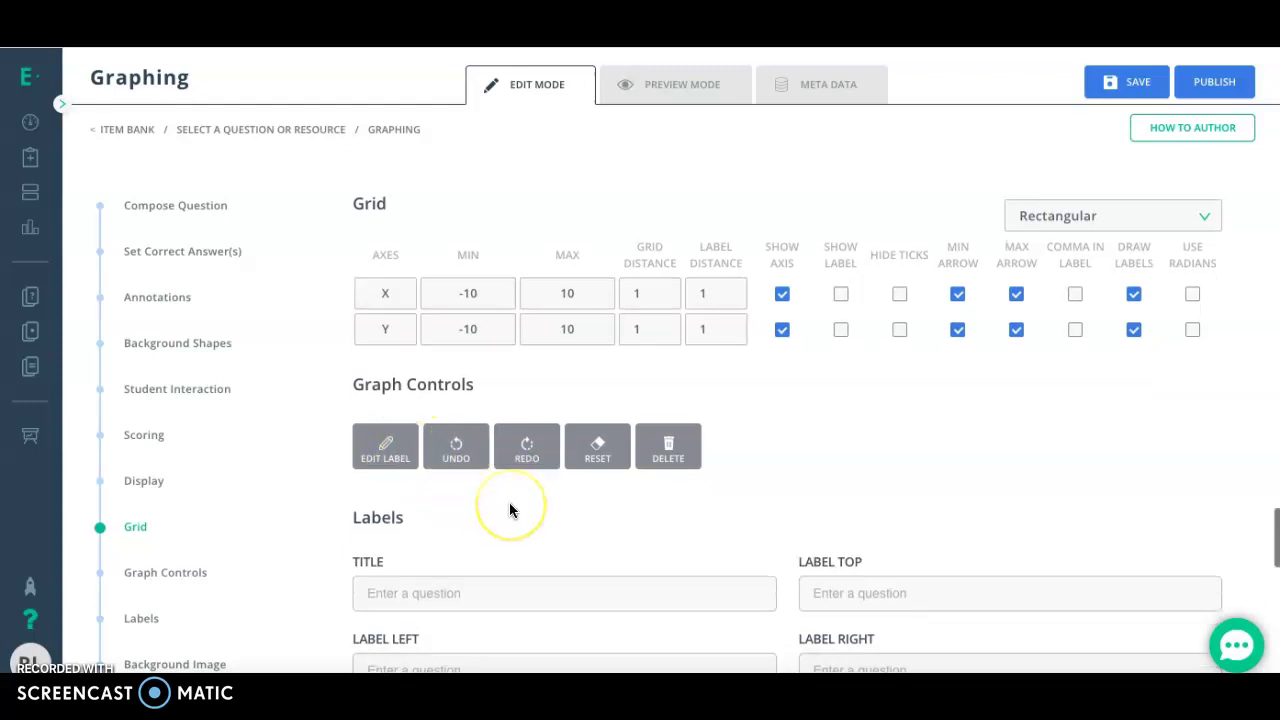
scroll(509, 510, "down", 3)
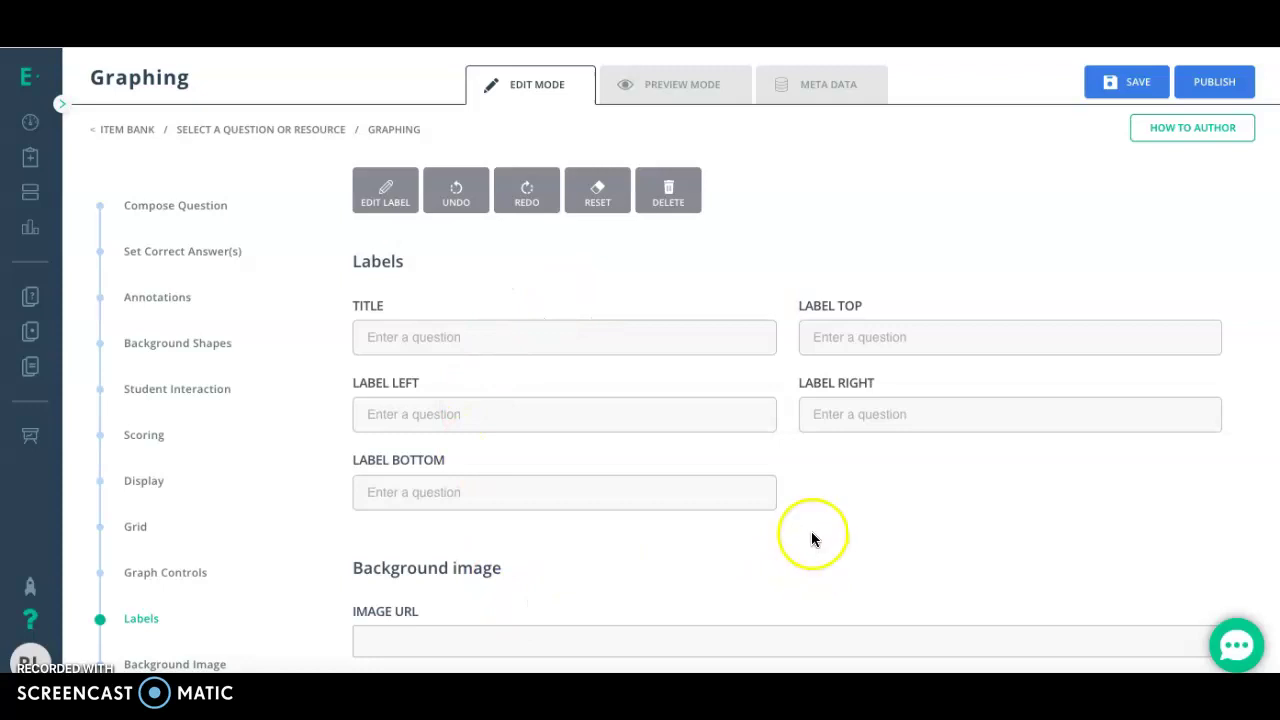
scroll(815, 516, "down", 3)
scroll(815, 520, "down", 1)
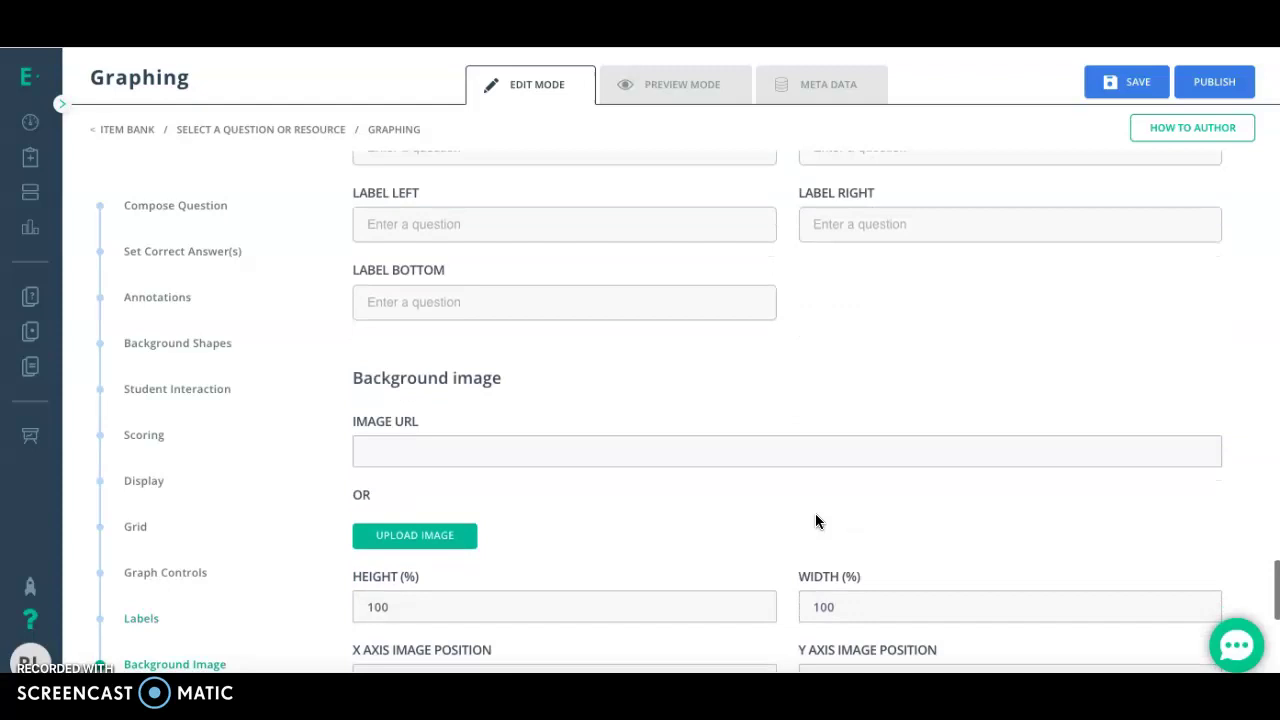
left_click(404, 404)
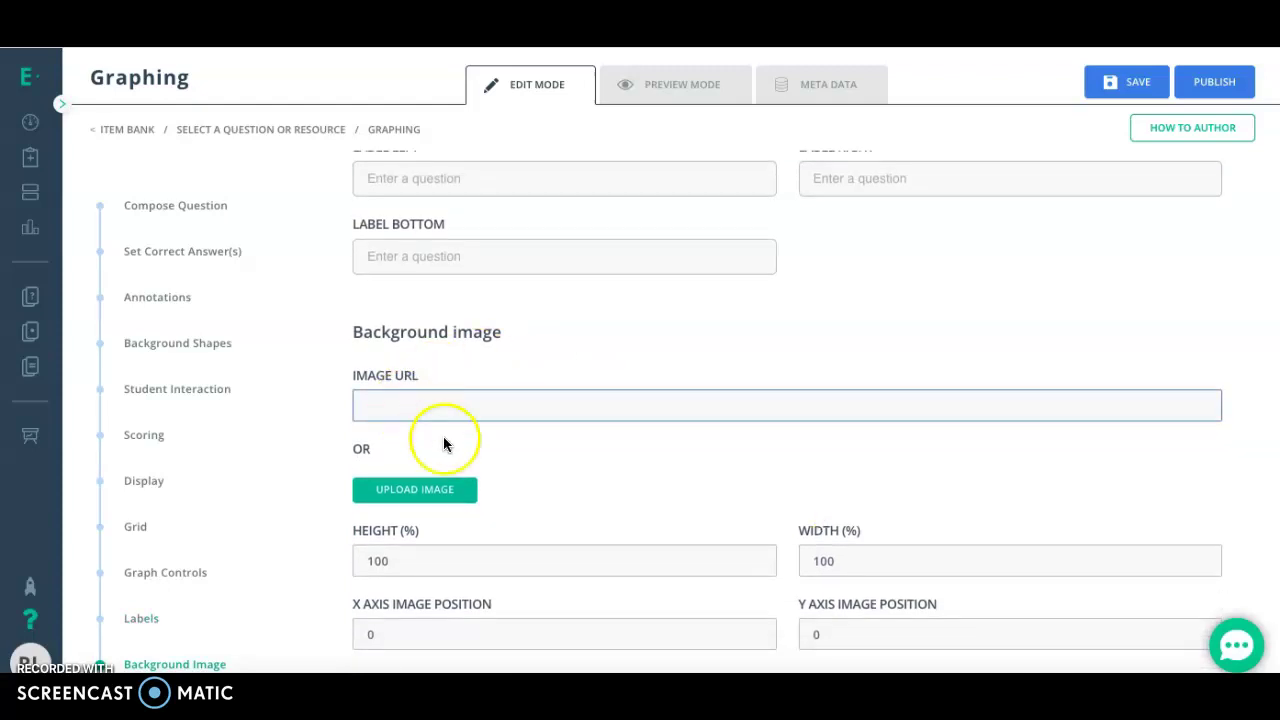
scroll(543, 494, "down", 4)
scroll(547, 496, "down", 5)
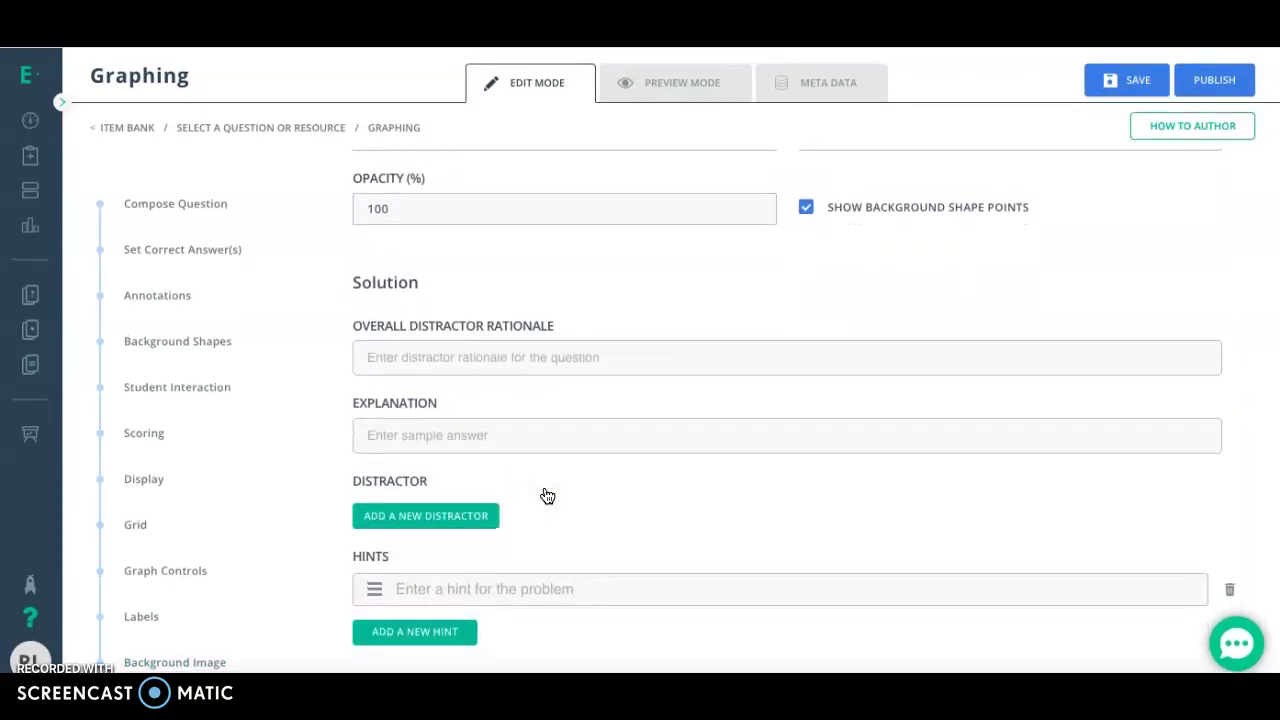
left_click(683, 96)
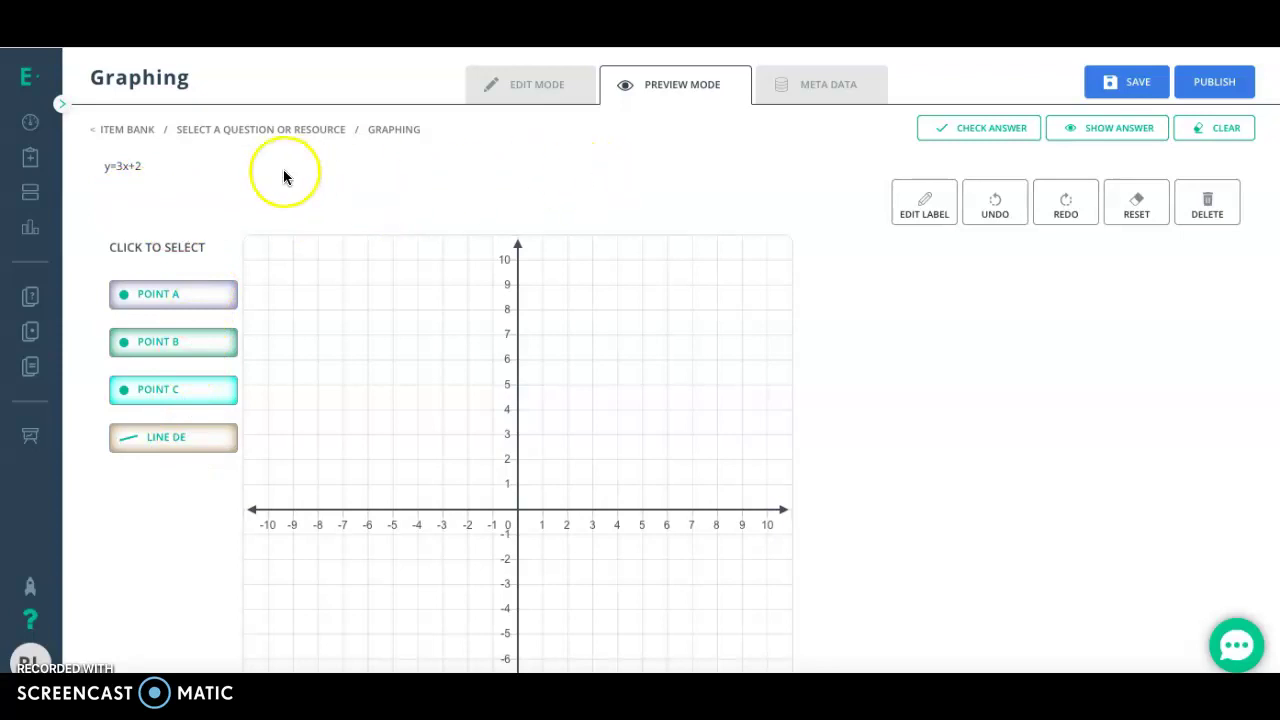
Step: Leave the Graphing question, browse the Charts question types and start a new Bar Chart question
left_click(242, 127)
left_click(765, 400)
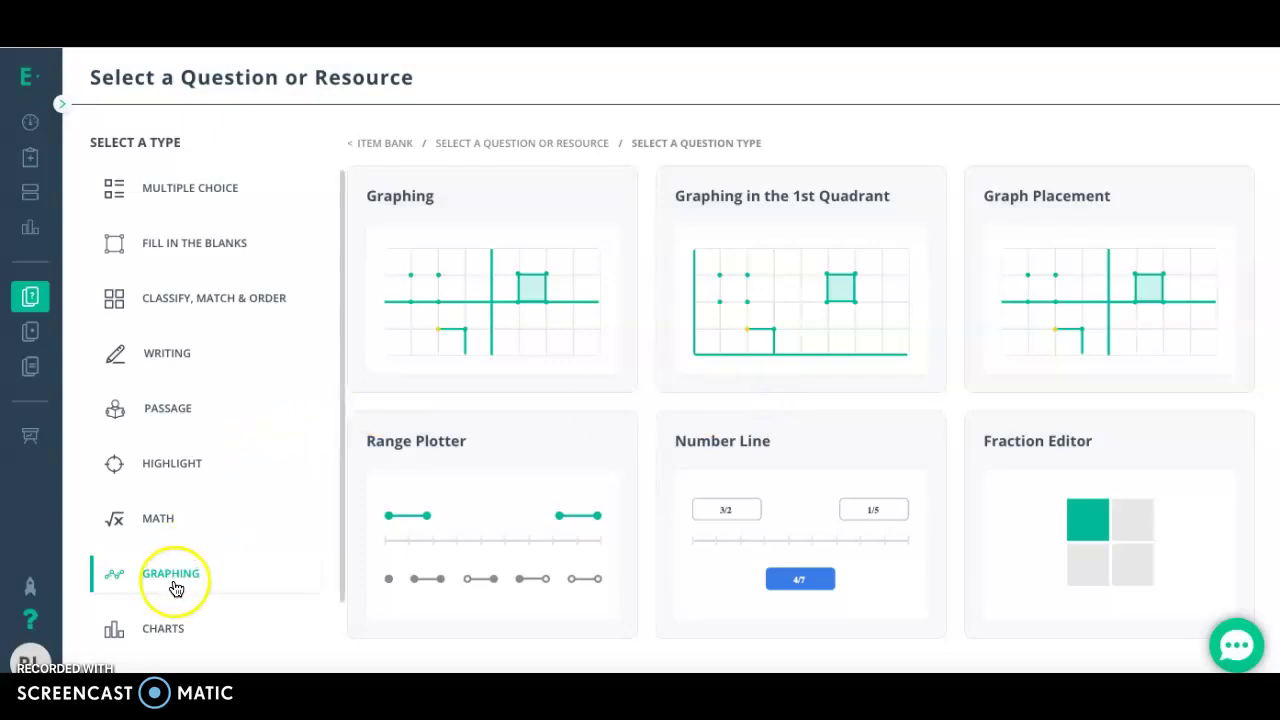
left_click(153, 628)
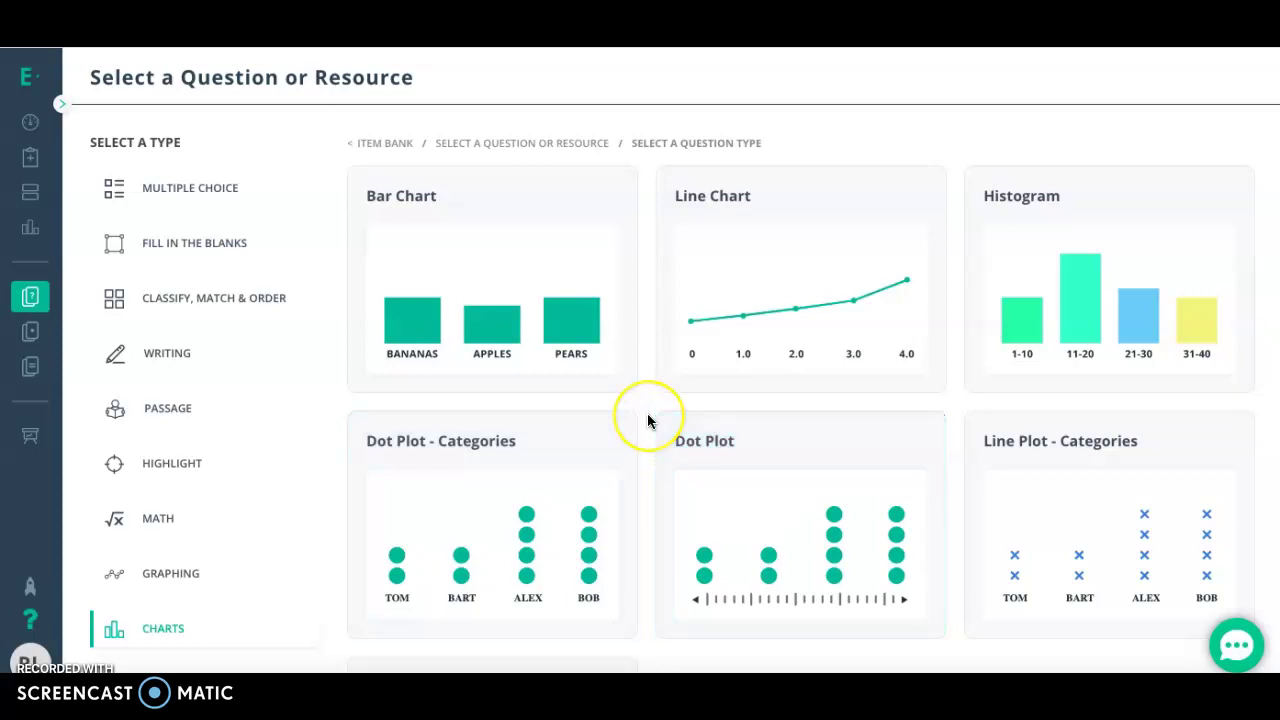
scroll(648, 420, "down", 3)
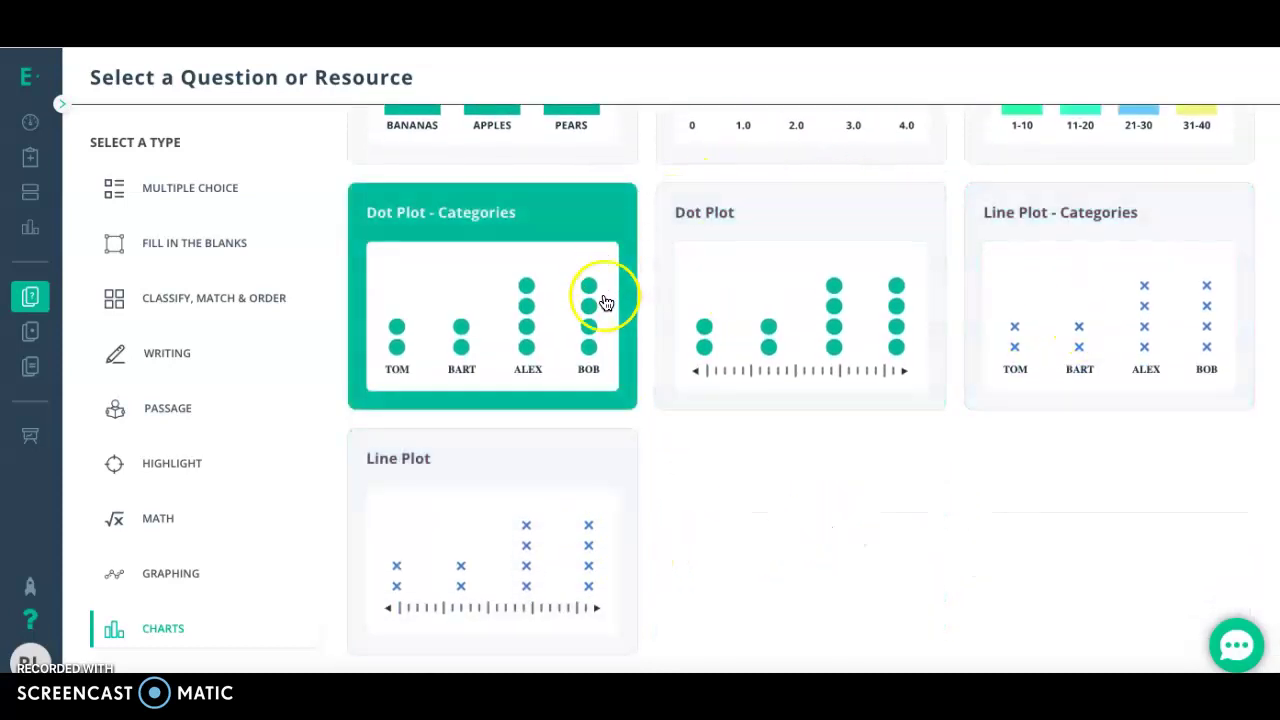
scroll(660, 414, "up", 3)
left_click(502, 259)
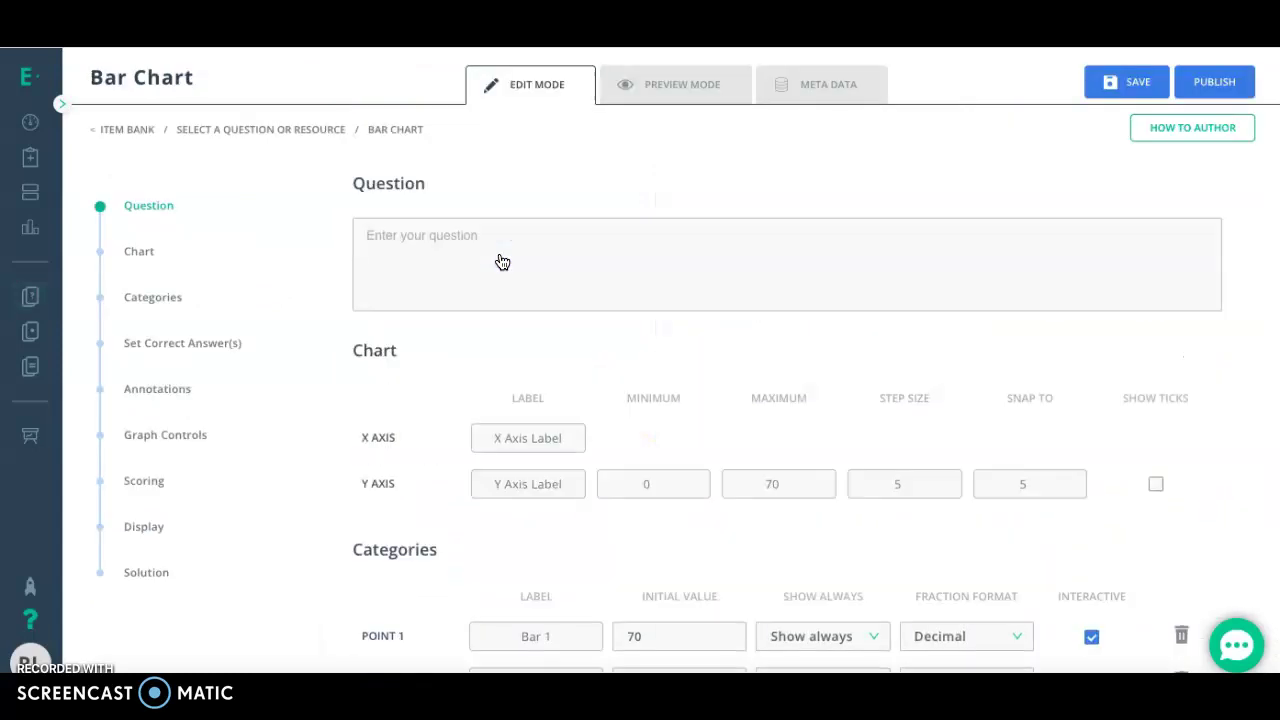
Step: Insert a table with four columns and two rows in the Bar Chart's question text
left_click(502, 262)
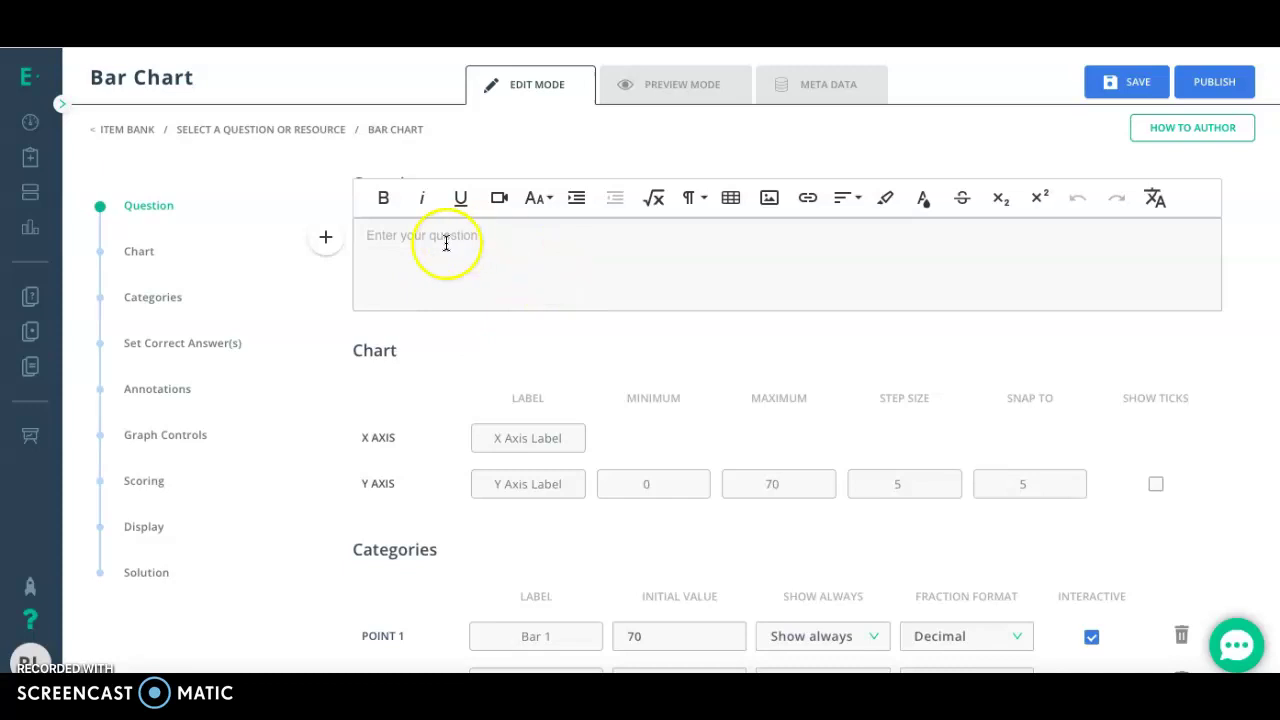
left_click(730, 198)
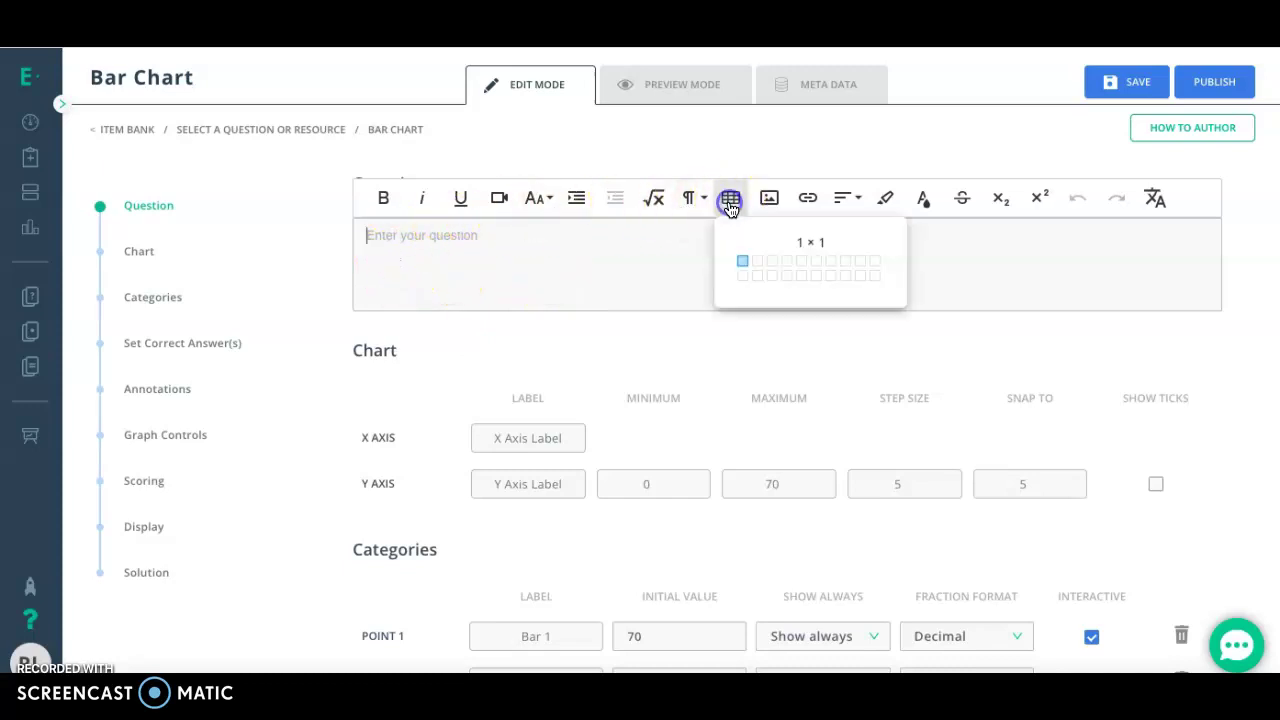
left_click(785, 280)
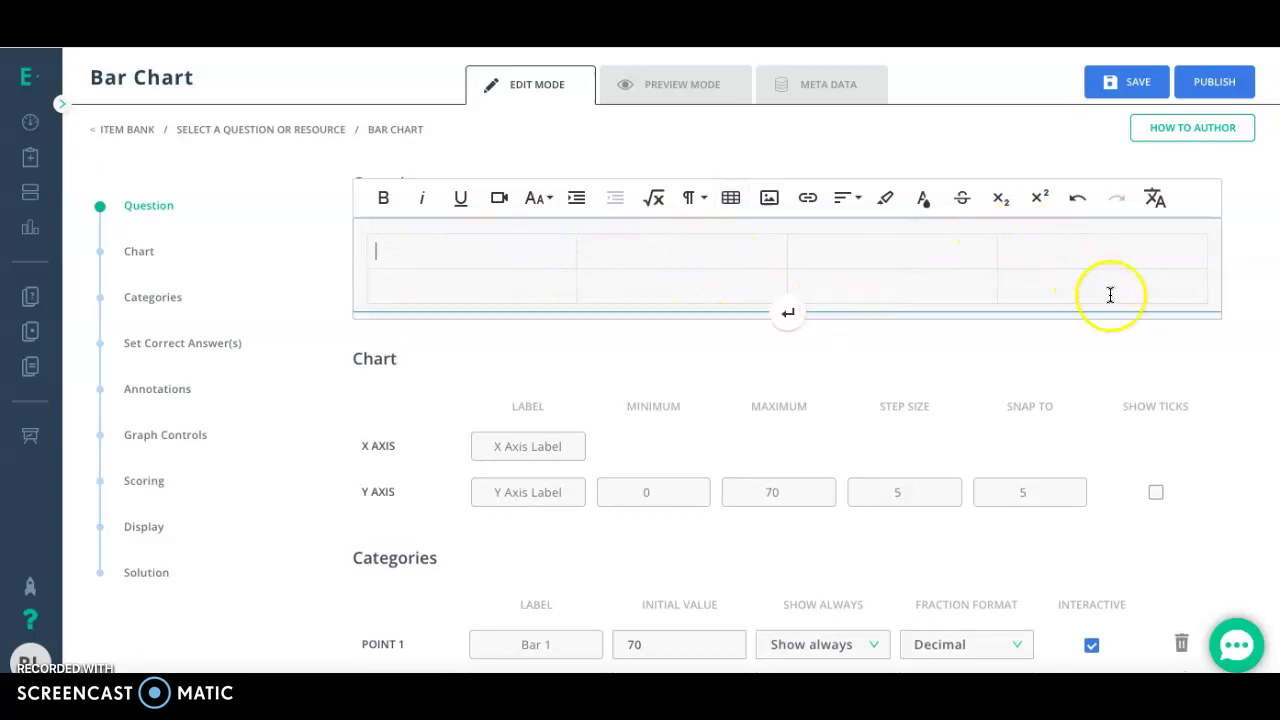
Step: Review the chart's axis label fields and turn on Show Ticks for the Y axis
scroll(591, 360, "down", 1)
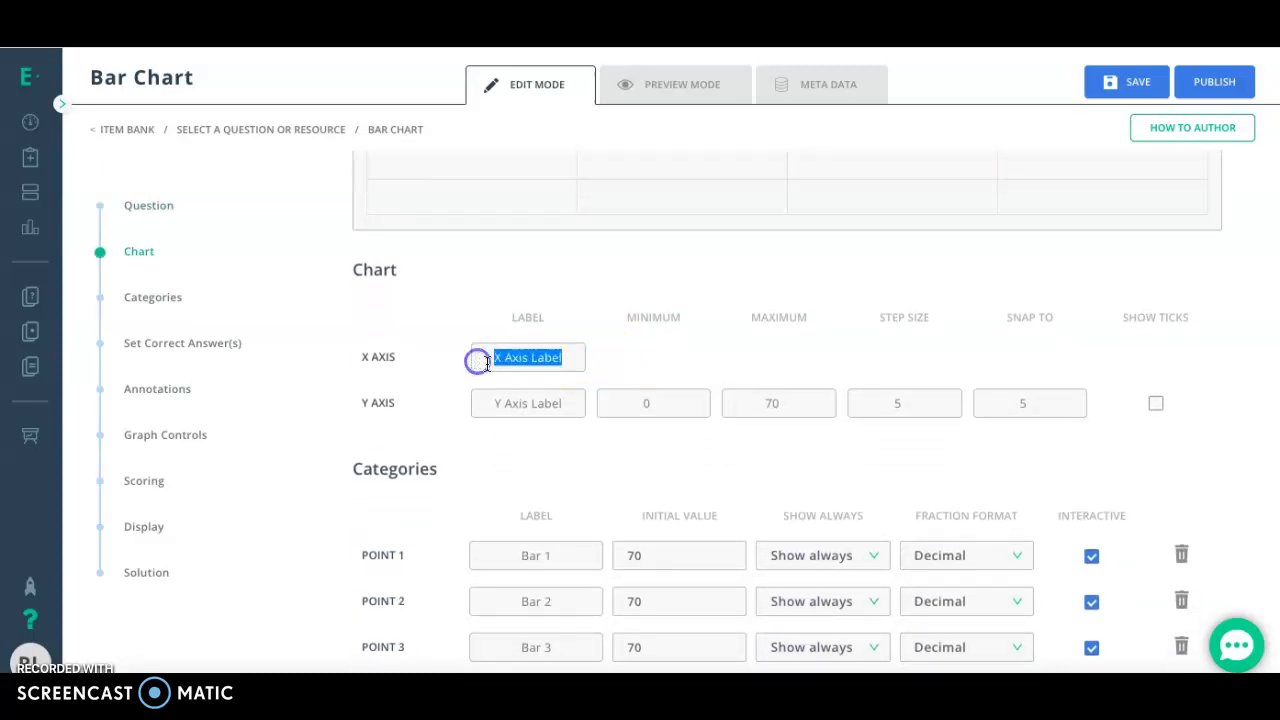
left_click_drag(569, 403, 526, 405)
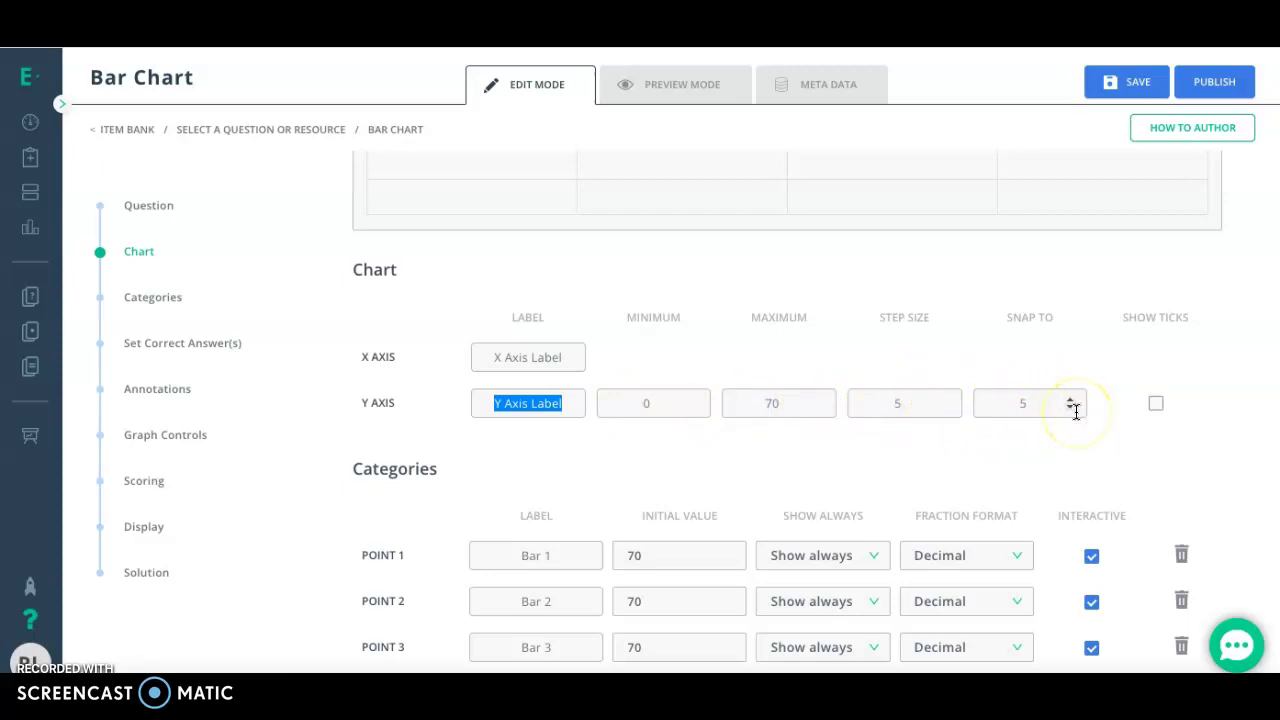
left_click(1155, 404)
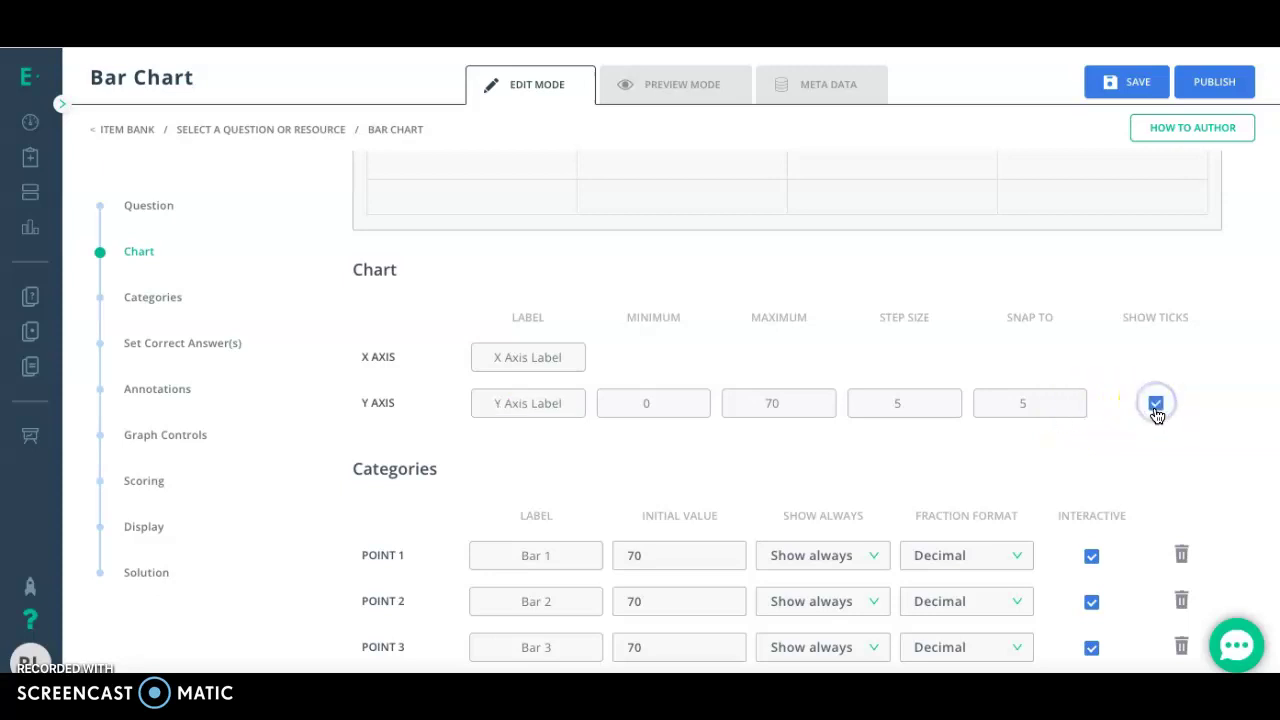
Step: Delete Point 6 and Point 5 from the bar chart's categories
scroll(1136, 477, "down", 1)
scroll(1136, 474, "down", 3)
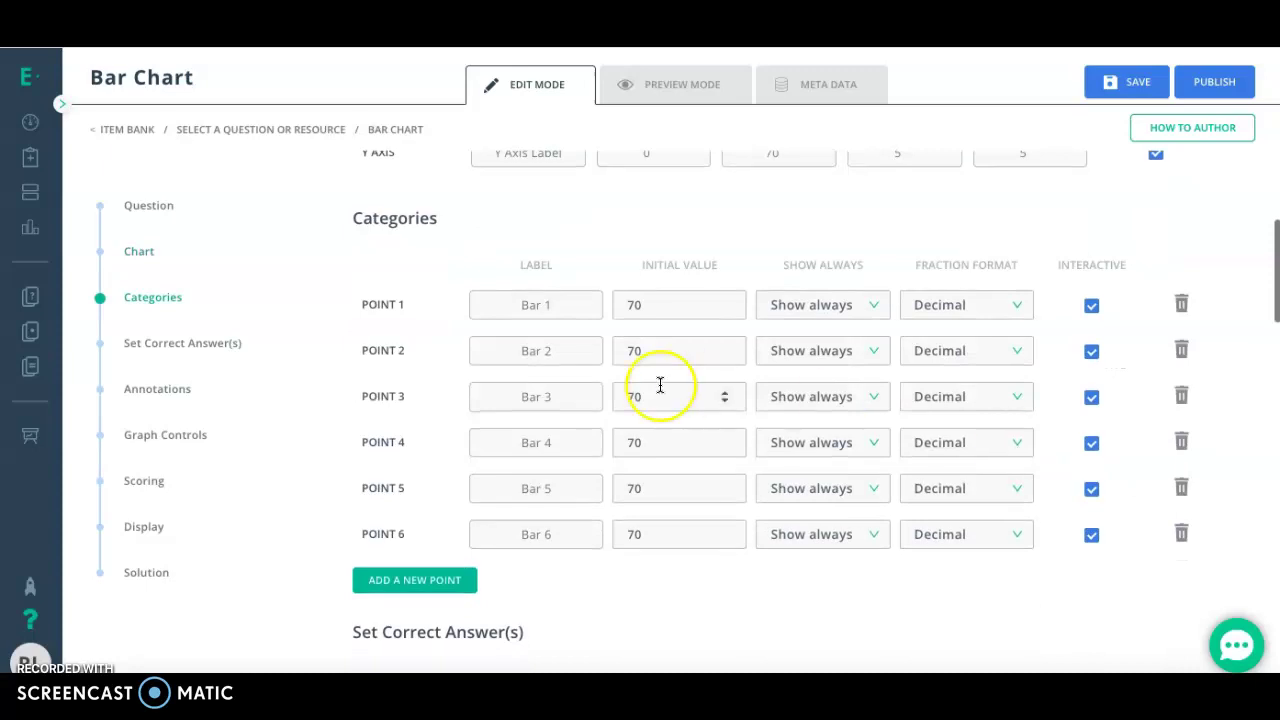
scroll(656, 382, "up", 2)
scroll(656, 382, "up", 2)
scroll(656, 382, "down", 5)
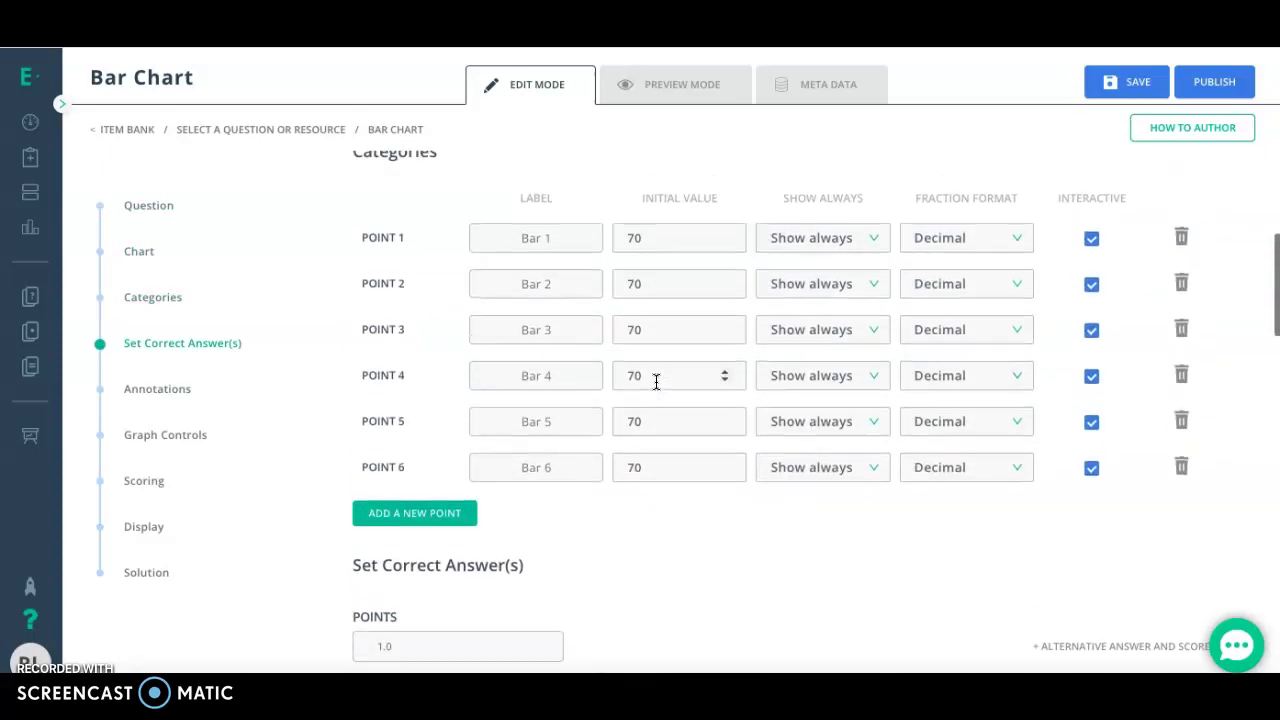
left_click(1181, 468)
left_click(1181, 421)
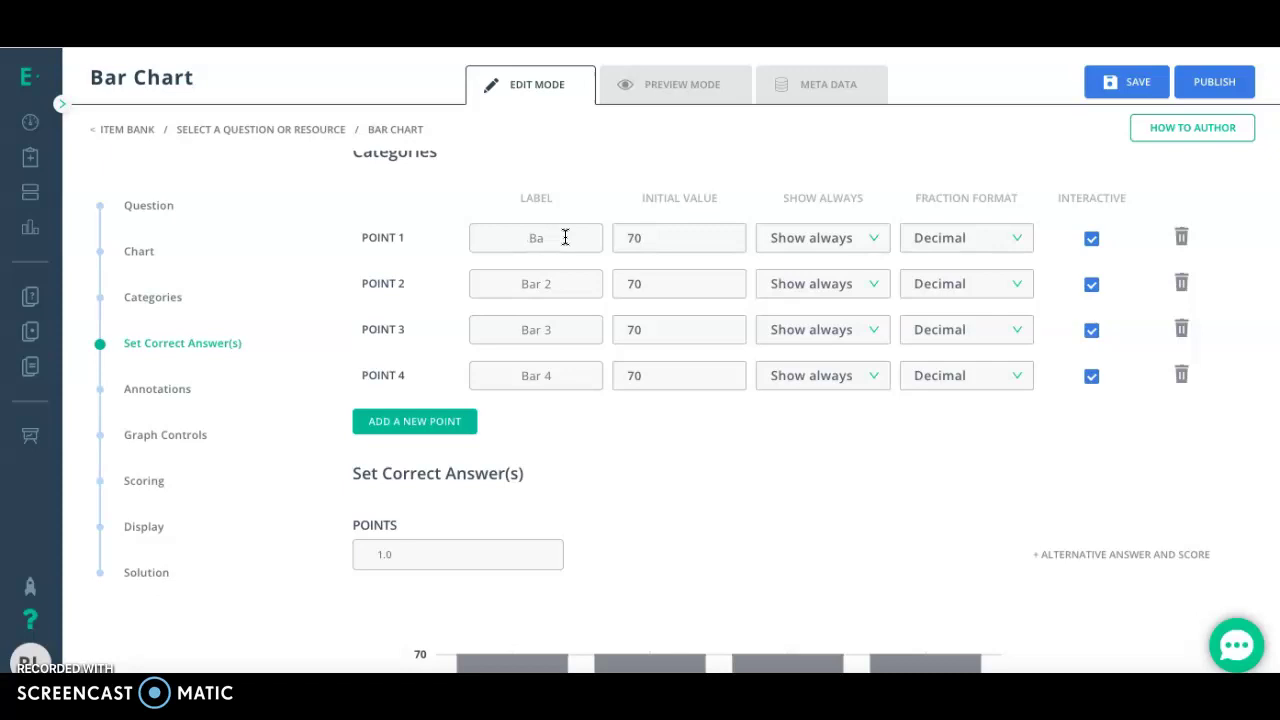
Step: Label Point 1 Bananas and Point 2 apples, set Point 1's initial value to 00, and check its fraction format options
type("s")
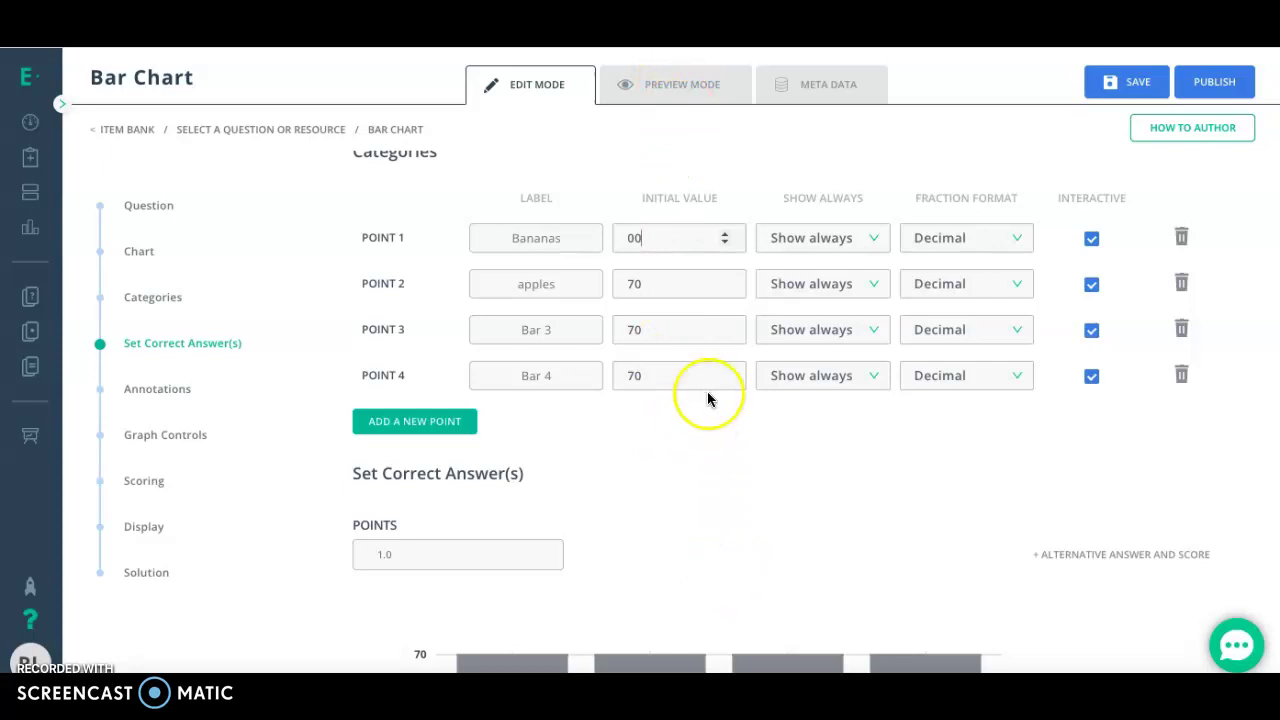
left_click(979, 252)
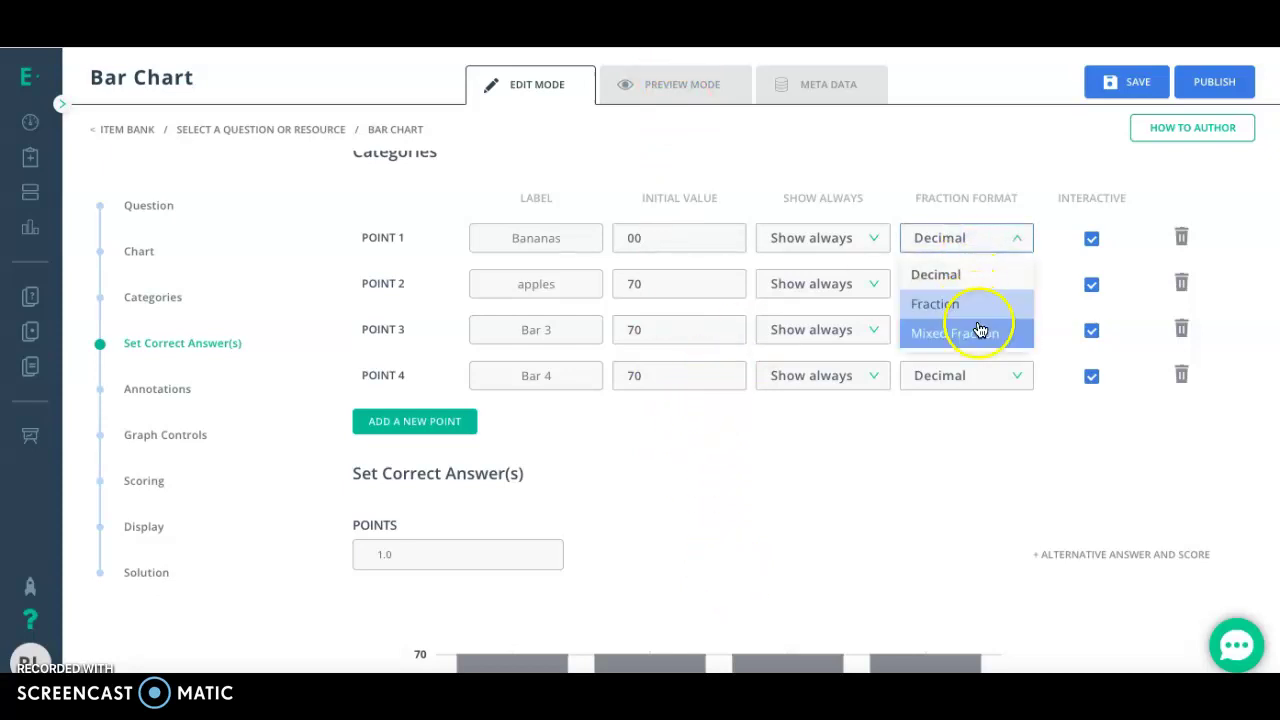
left_click(981, 445)
Step: Set the correct-answer bars to 20 for Bananas, 45 for apples, 15 for Bar 3 and 30 for Bar 4
scroll(981, 445, "down", 3)
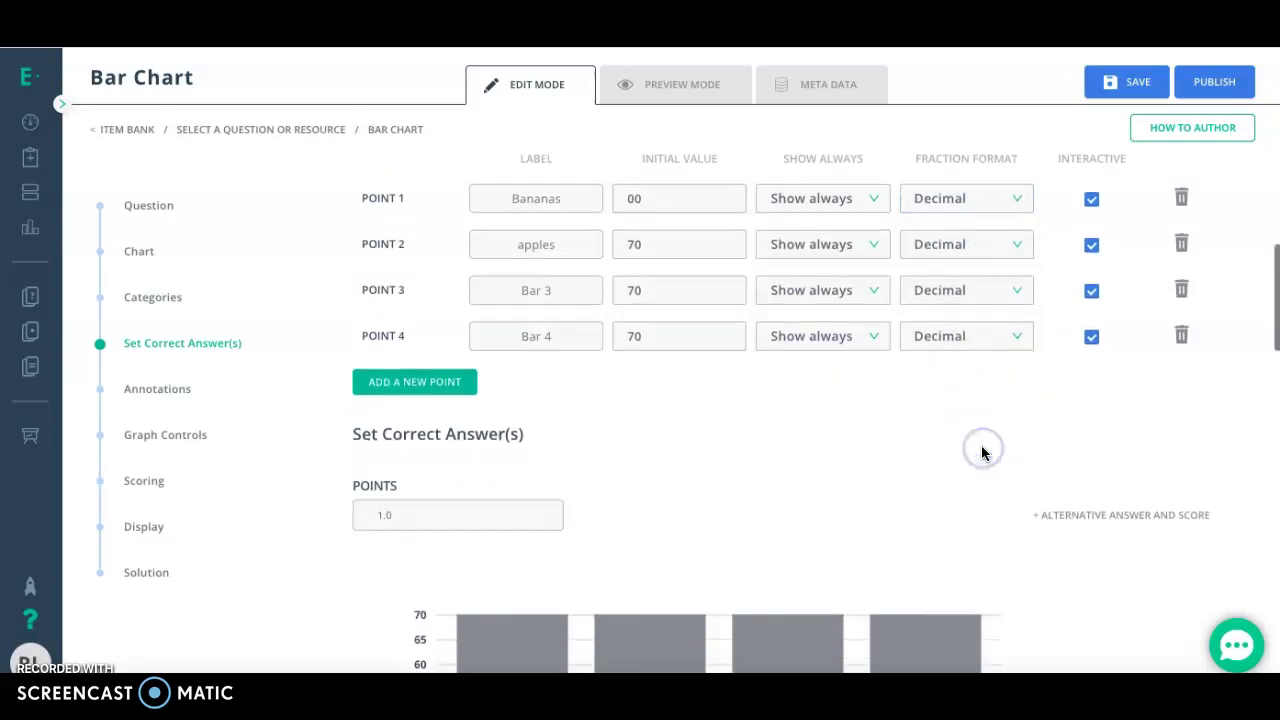
scroll(981, 446, "down", 1)
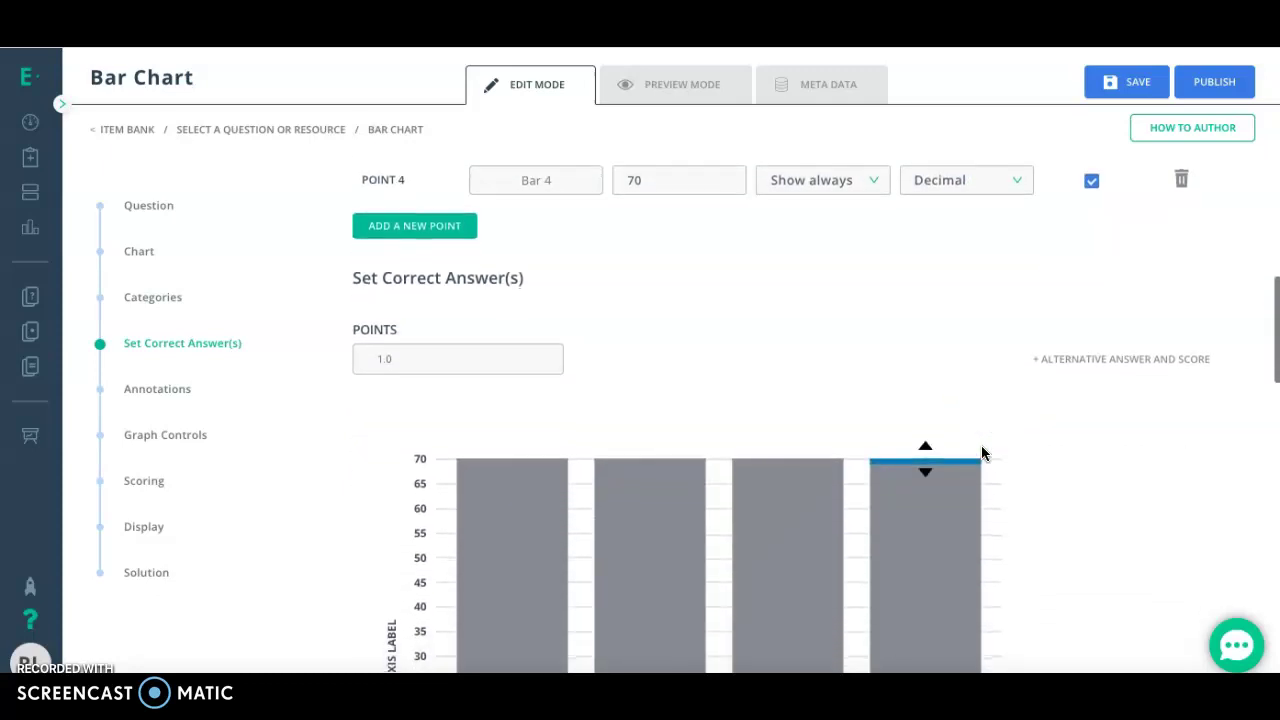
scroll(981, 453, "down", 4)
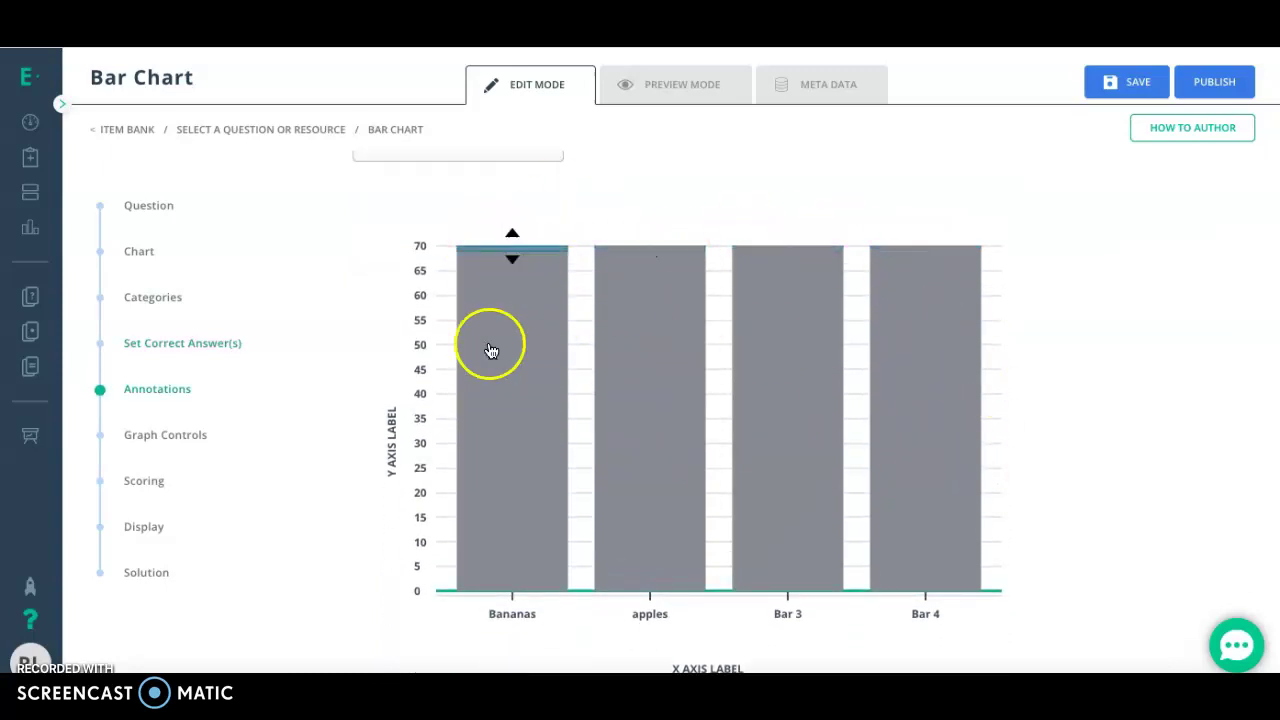
scroll(528, 420, "up", 1)
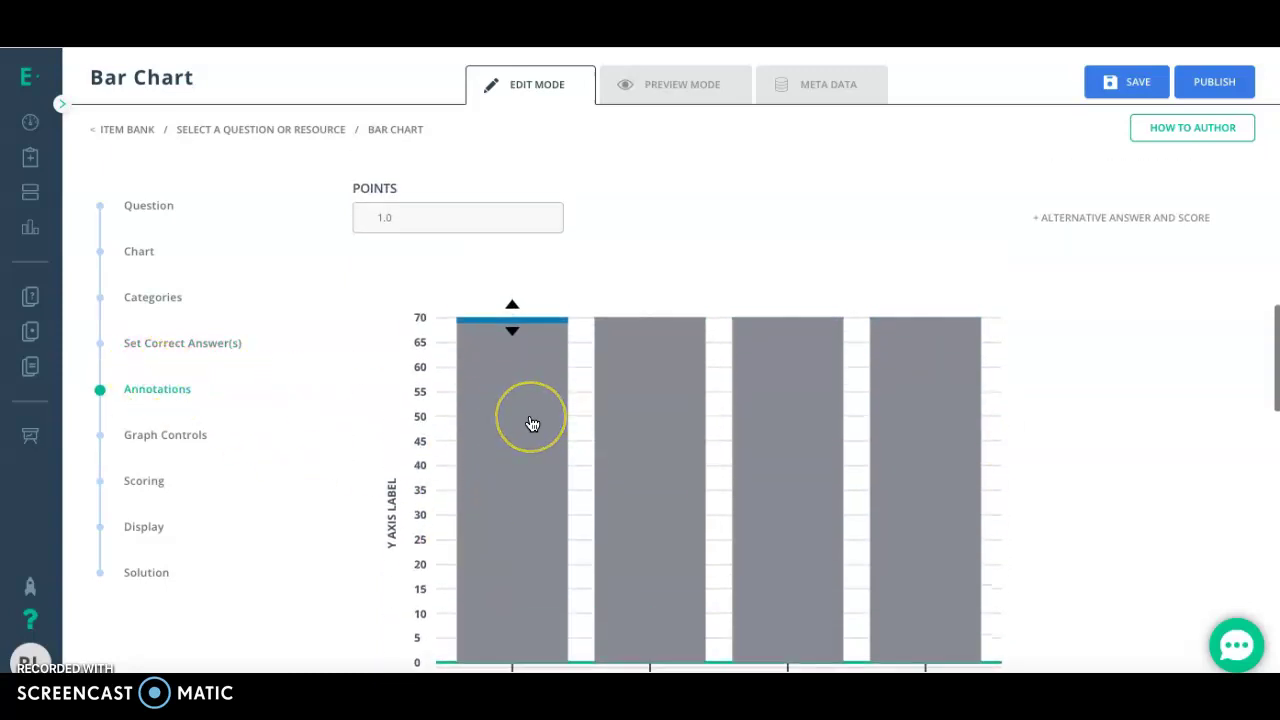
left_click(513, 268)
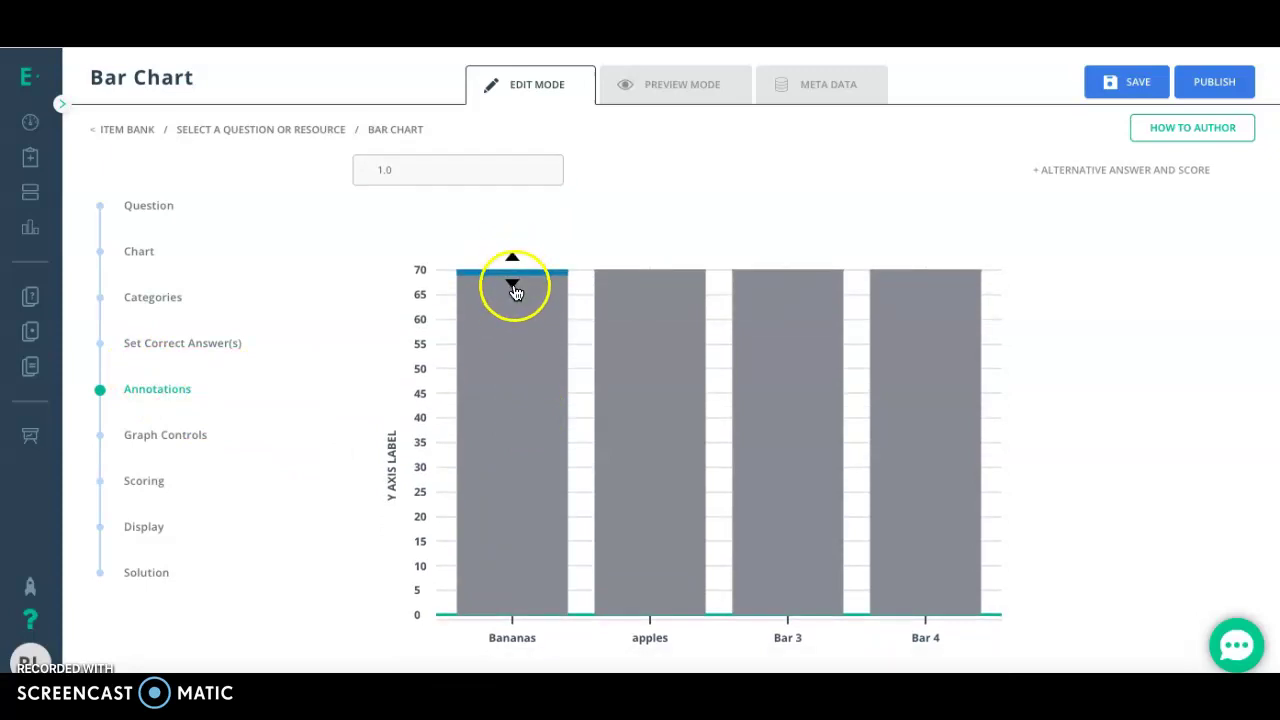
left_click_drag(514, 289, 509, 514)
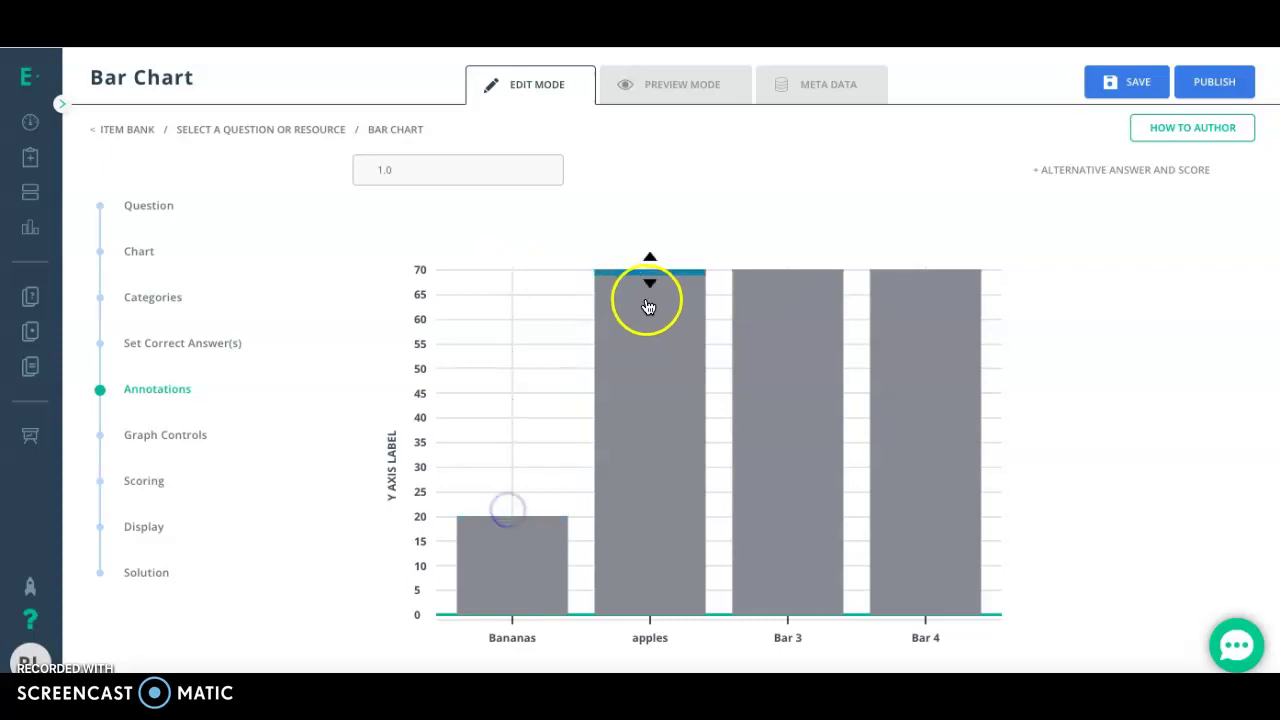
left_click_drag(651, 285, 650, 399)
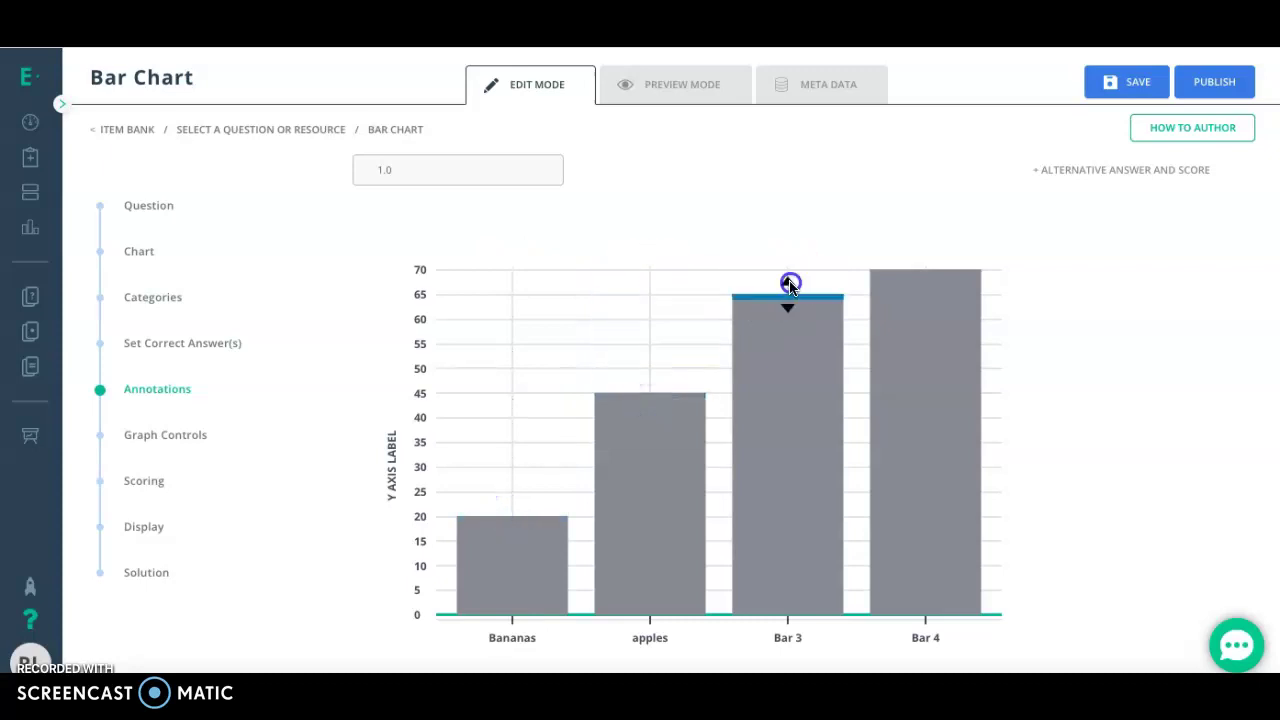
left_click_drag(790, 285, 788, 540)
left_click_drag(923, 275, 920, 449)
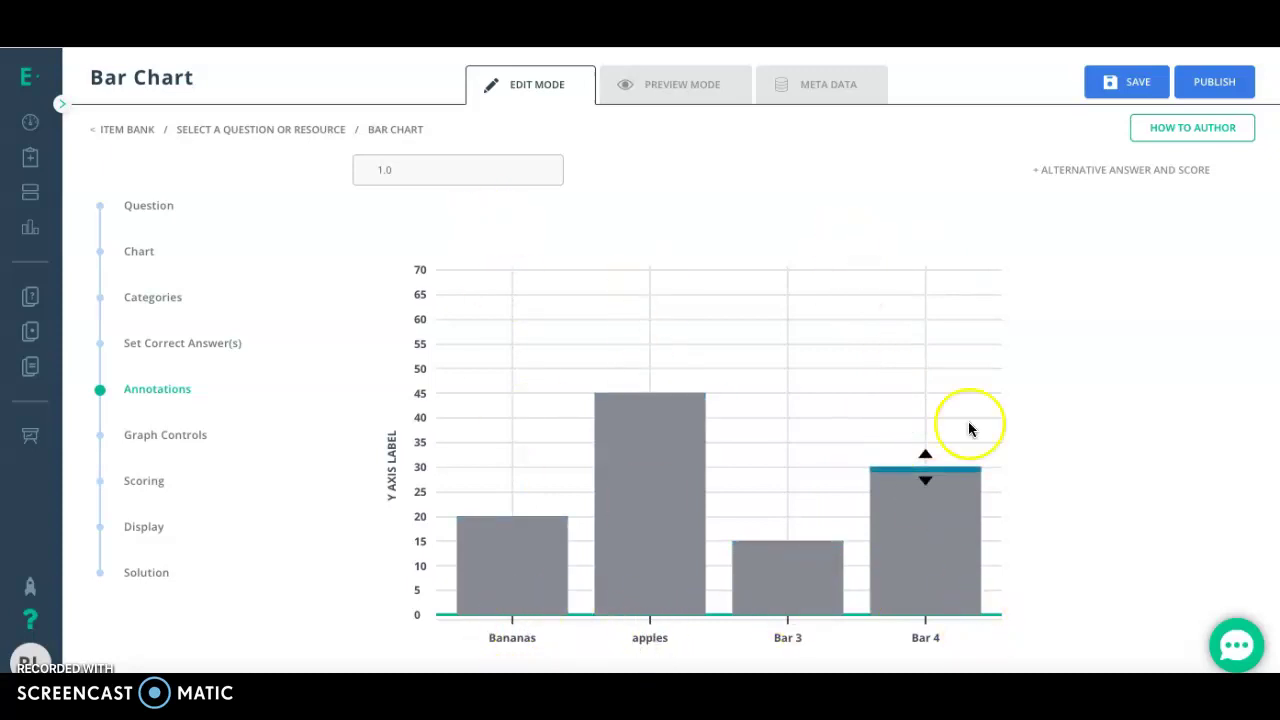
Step: Look over the Bar Chart question's annotations, graph controls, scoring, display and solution settings
scroll(1119, 376, "down", 5)
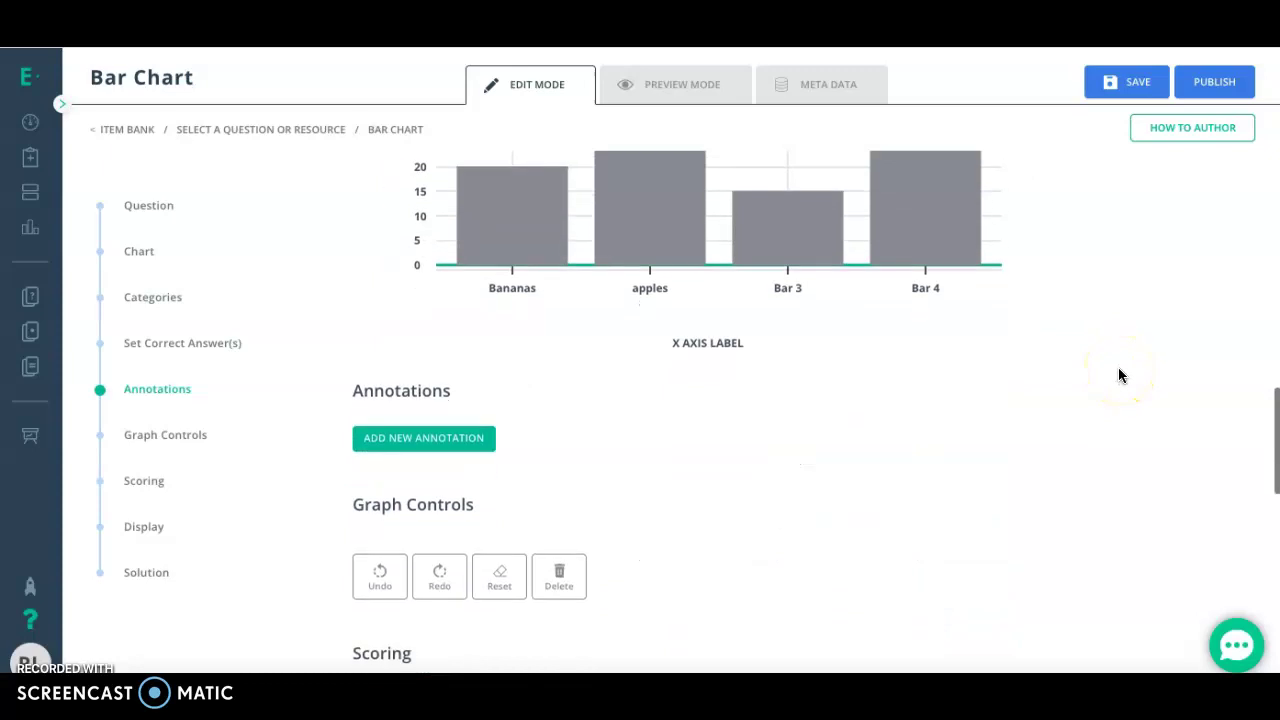
scroll(1118, 367, "down", 2)
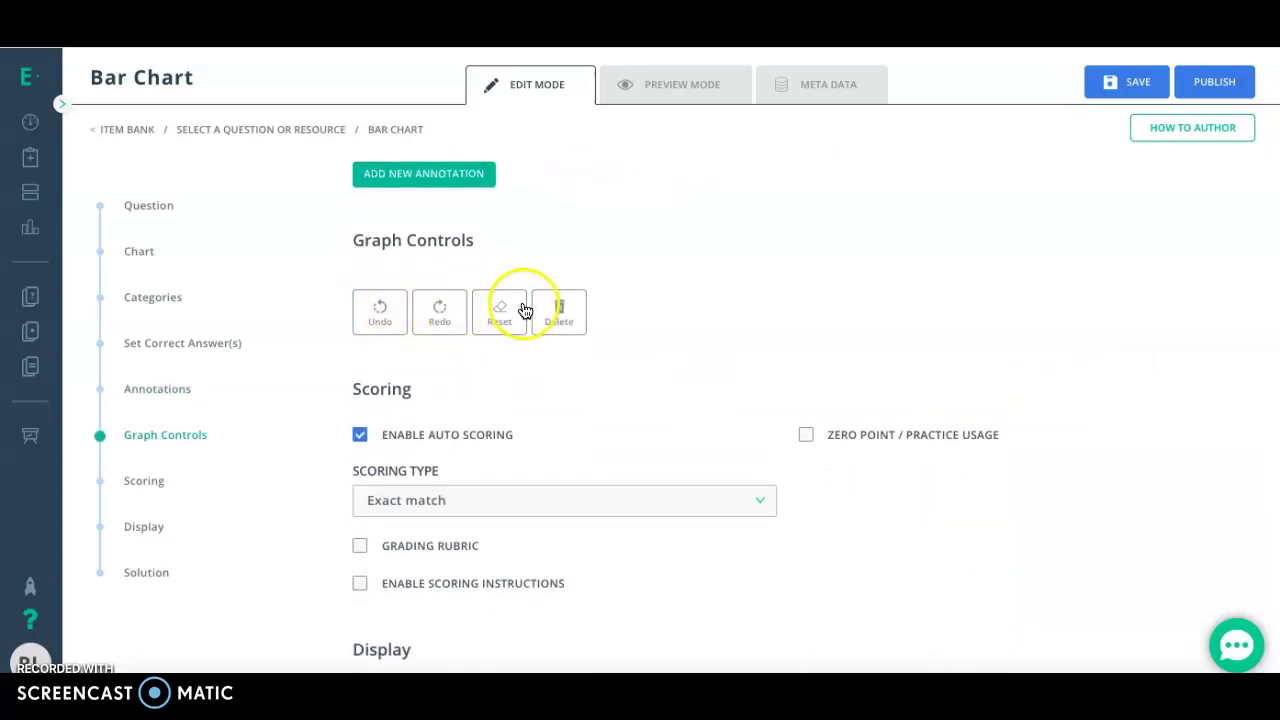
scroll(635, 376, "down", 1)
scroll(636, 378, "down", 1)
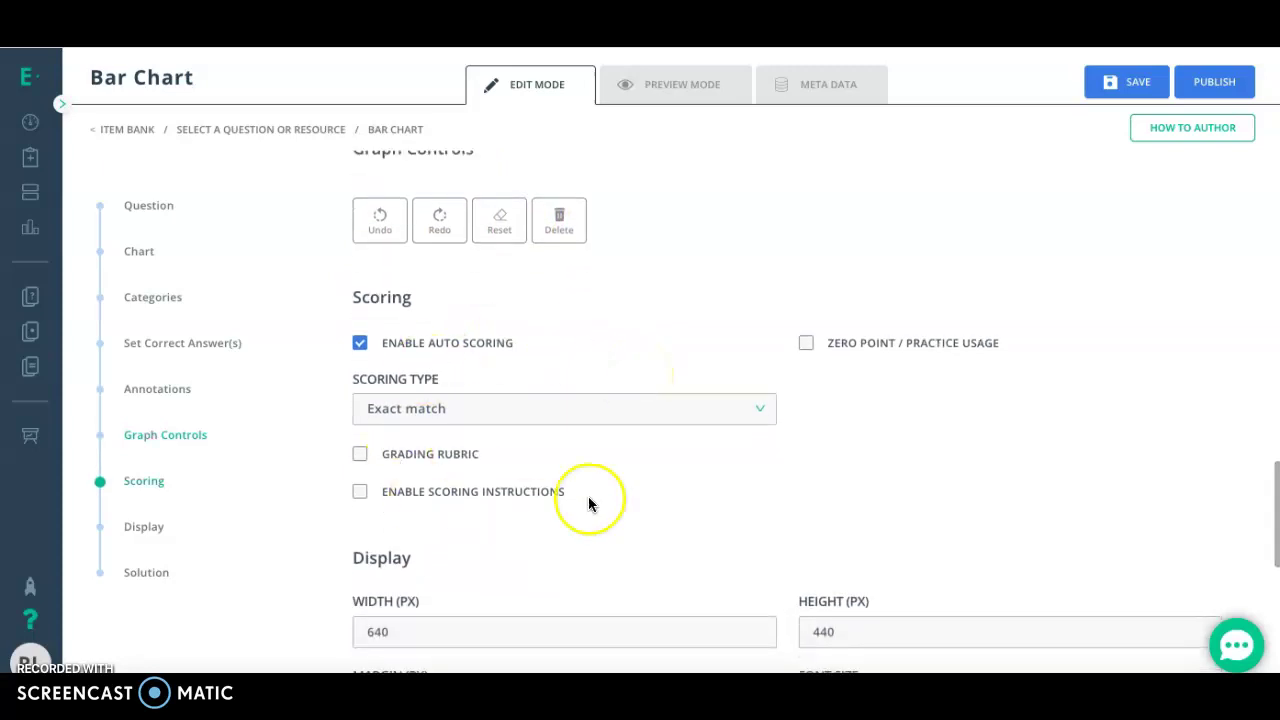
scroll(655, 488, "down", 10)
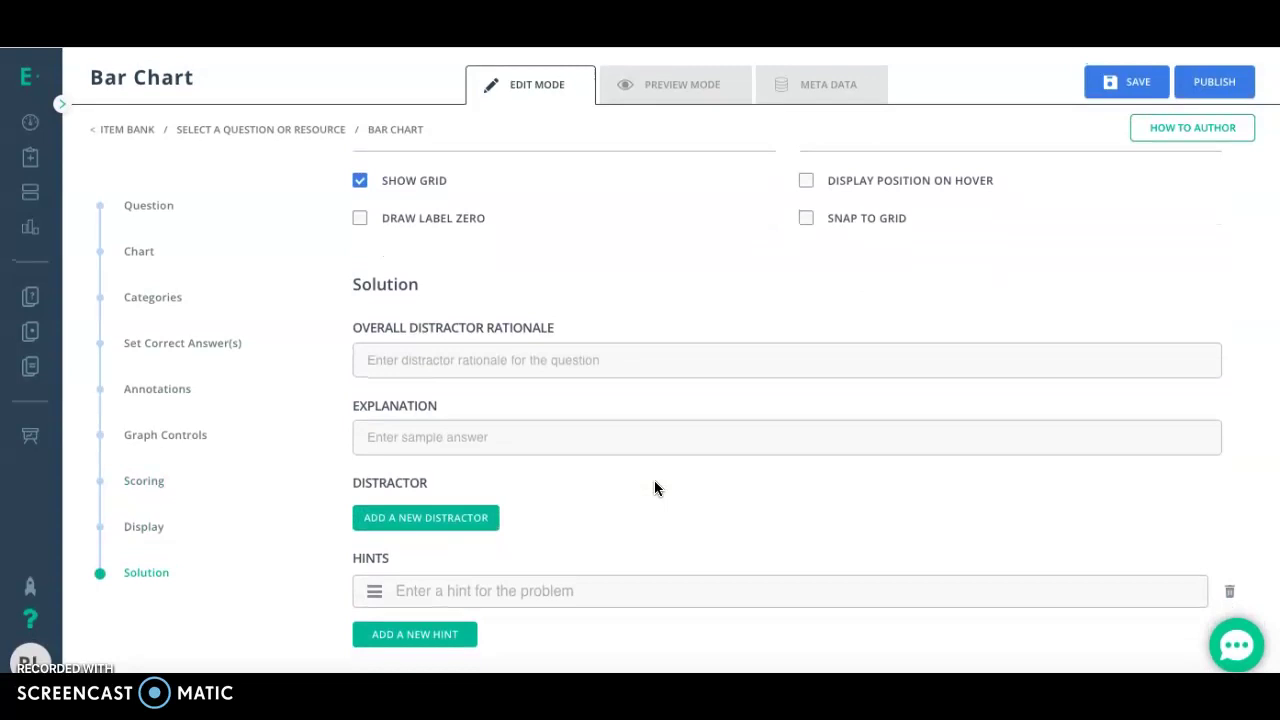
Step: Preview the Bar Chart question and try answering it with the apples bar at 20 and the Bananas bar at 45
left_click(680, 90)
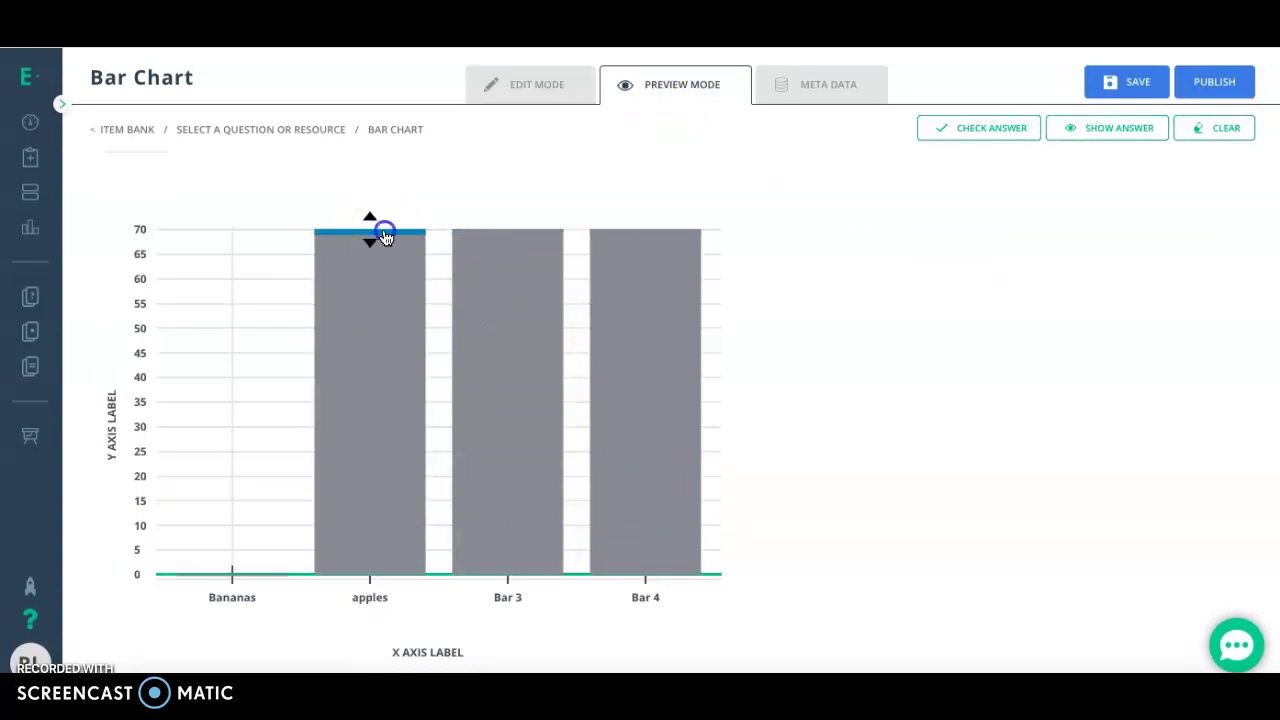
left_click_drag(385, 235, 386, 460)
left_click_drag(234, 572, 241, 356)
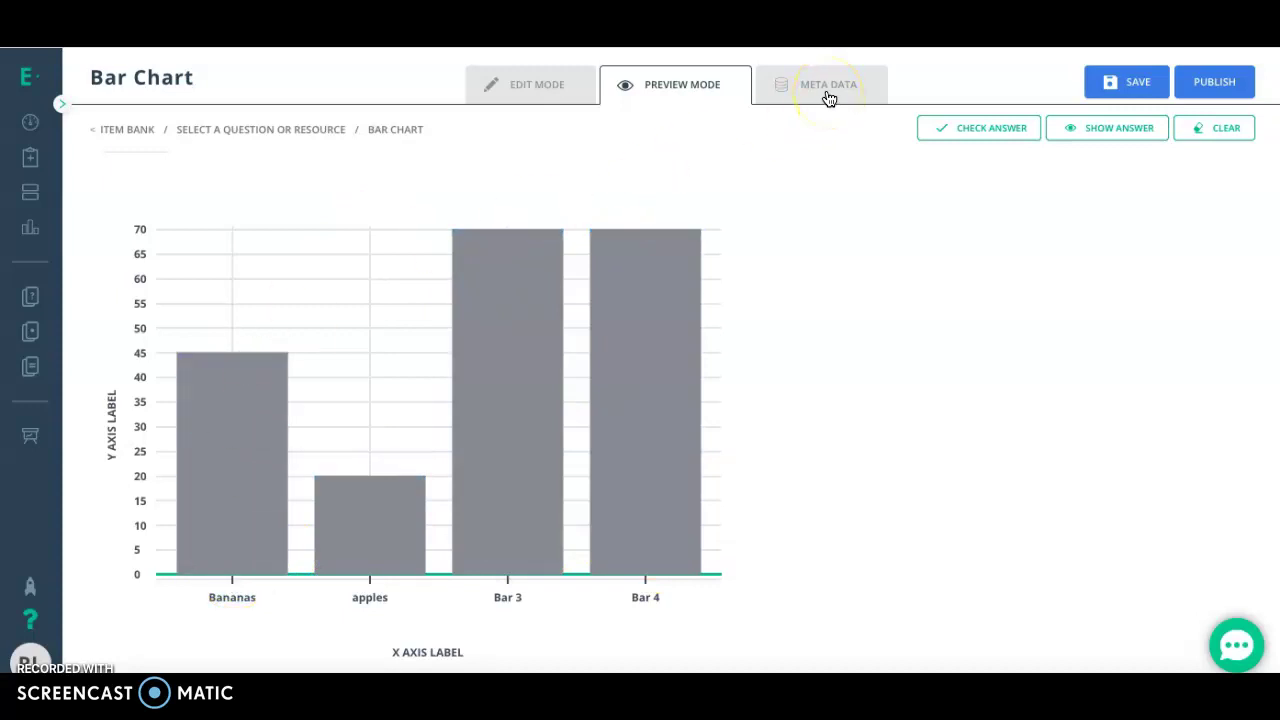
Step: Return to the question type selection and start a new Line Plot - Categories question from the chart types
left_click(322, 97)
left_click(300, 135)
left_click(768, 400)
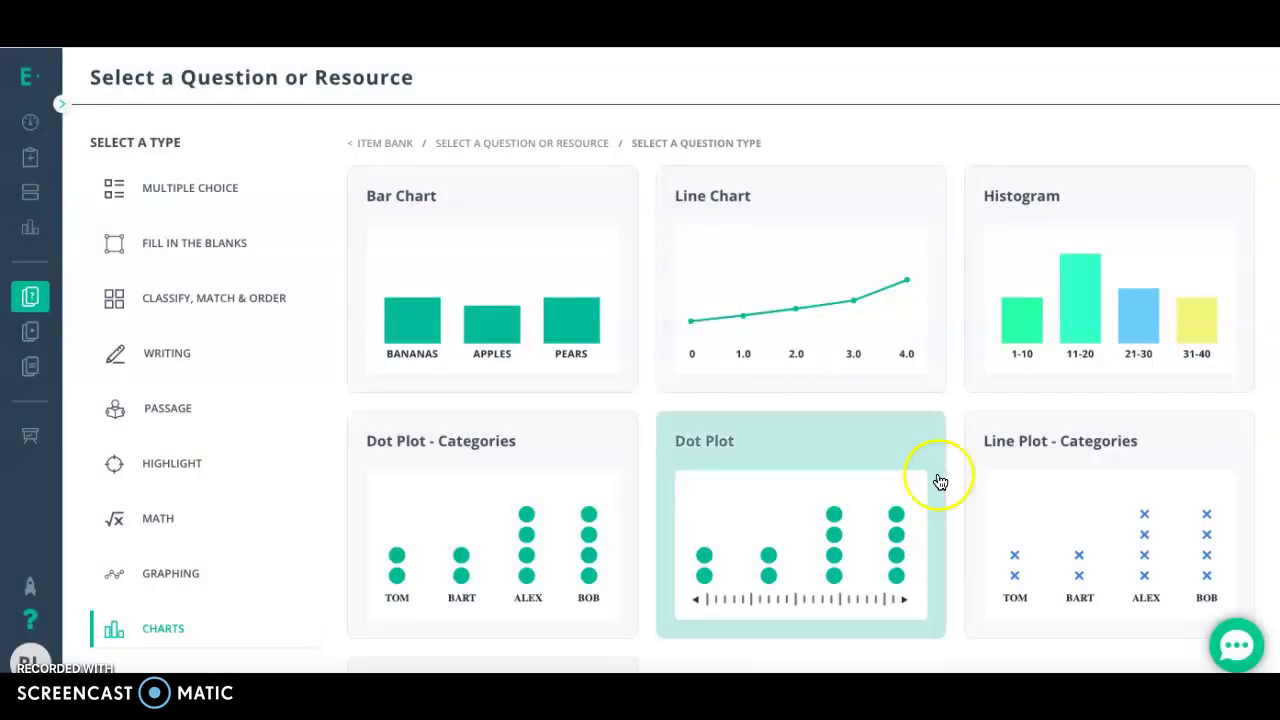
left_click(1138, 540)
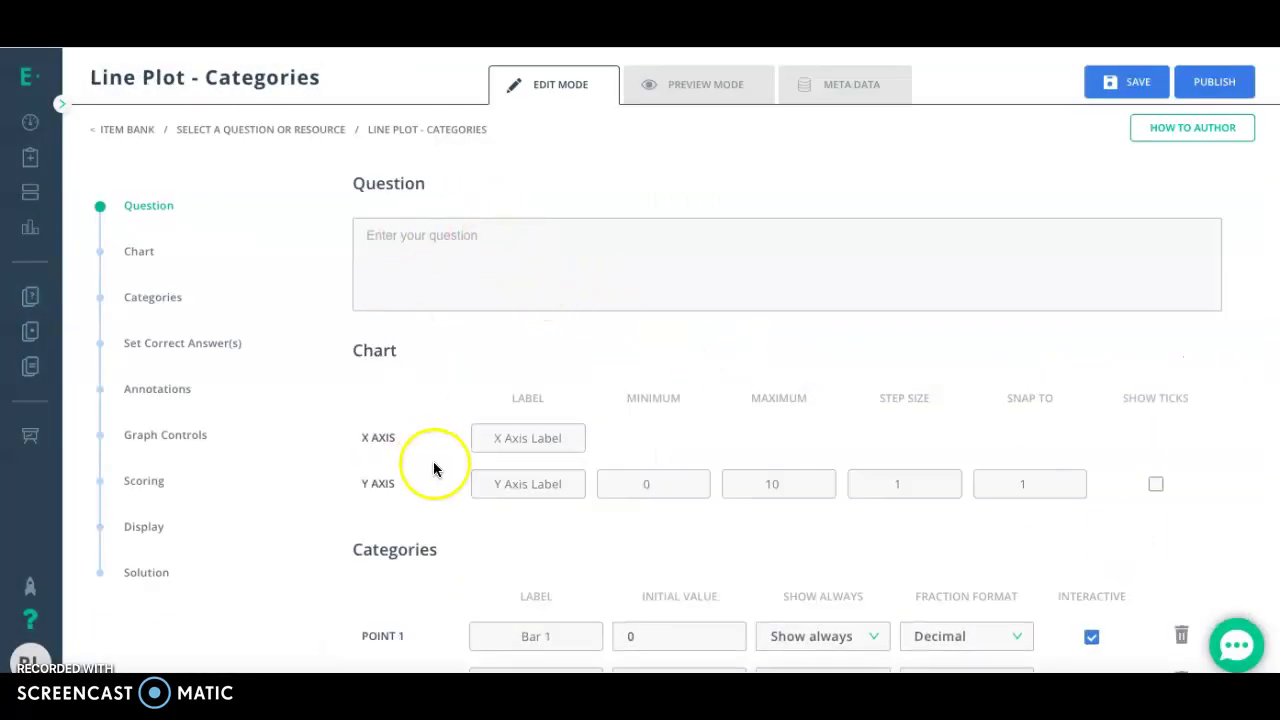
Step: Set the line plot's correct answer to seven marks for Bar 2 and three marks for Bar 4
scroll(935, 423, "down", 1)
scroll(933, 418, "down", 3)
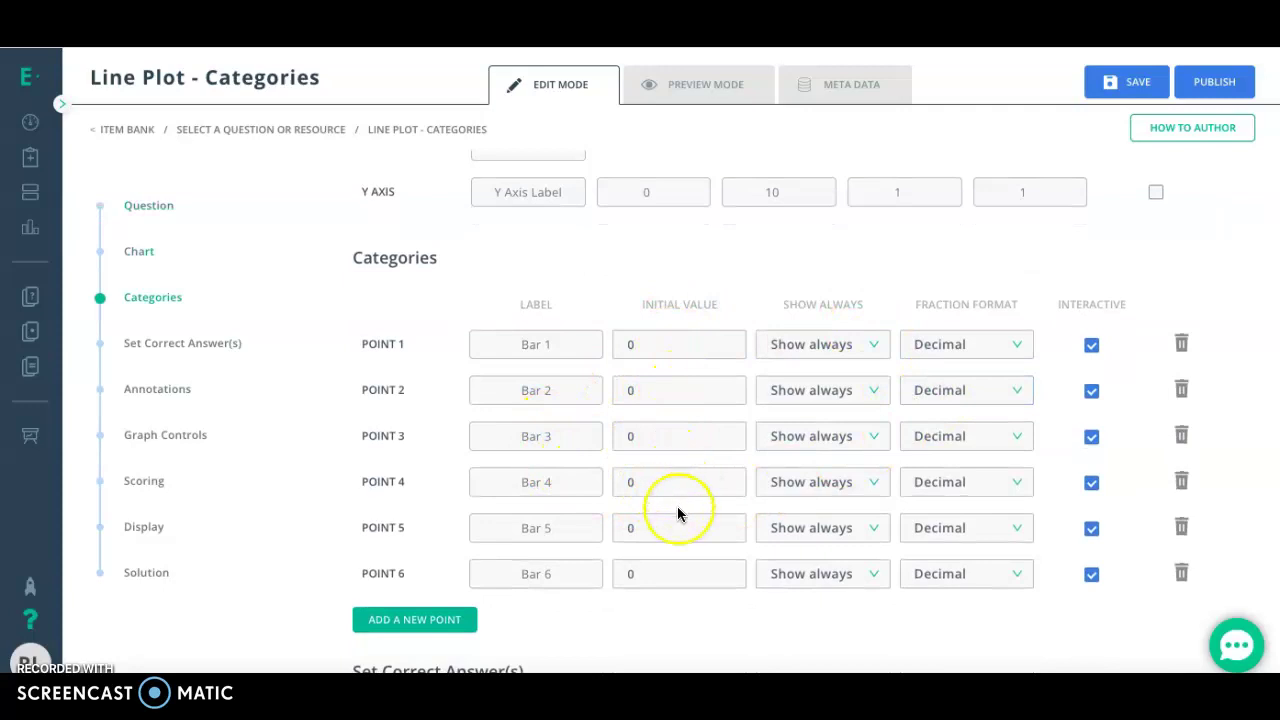
scroll(678, 514, "down", 7)
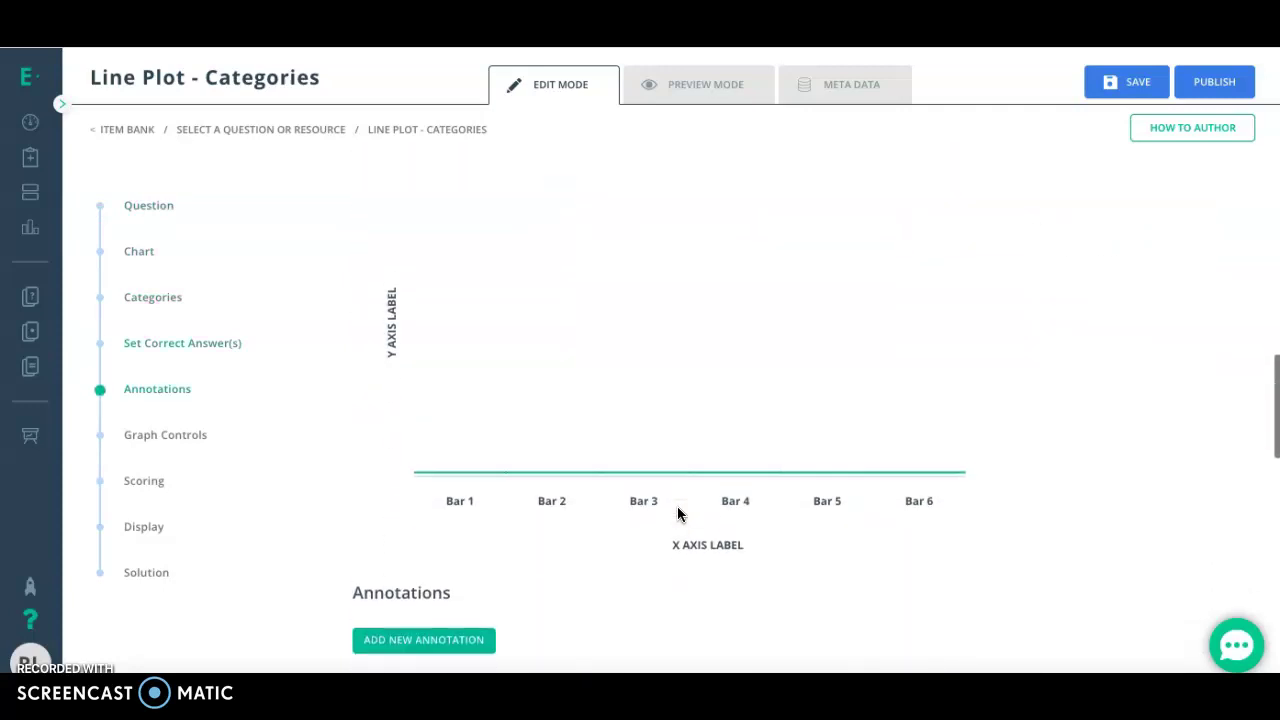
scroll(640, 505, "up", 1)
left_click(546, 491)
left_click_drag(551, 485, 556, 256)
left_click_drag(737, 497, 734, 391)
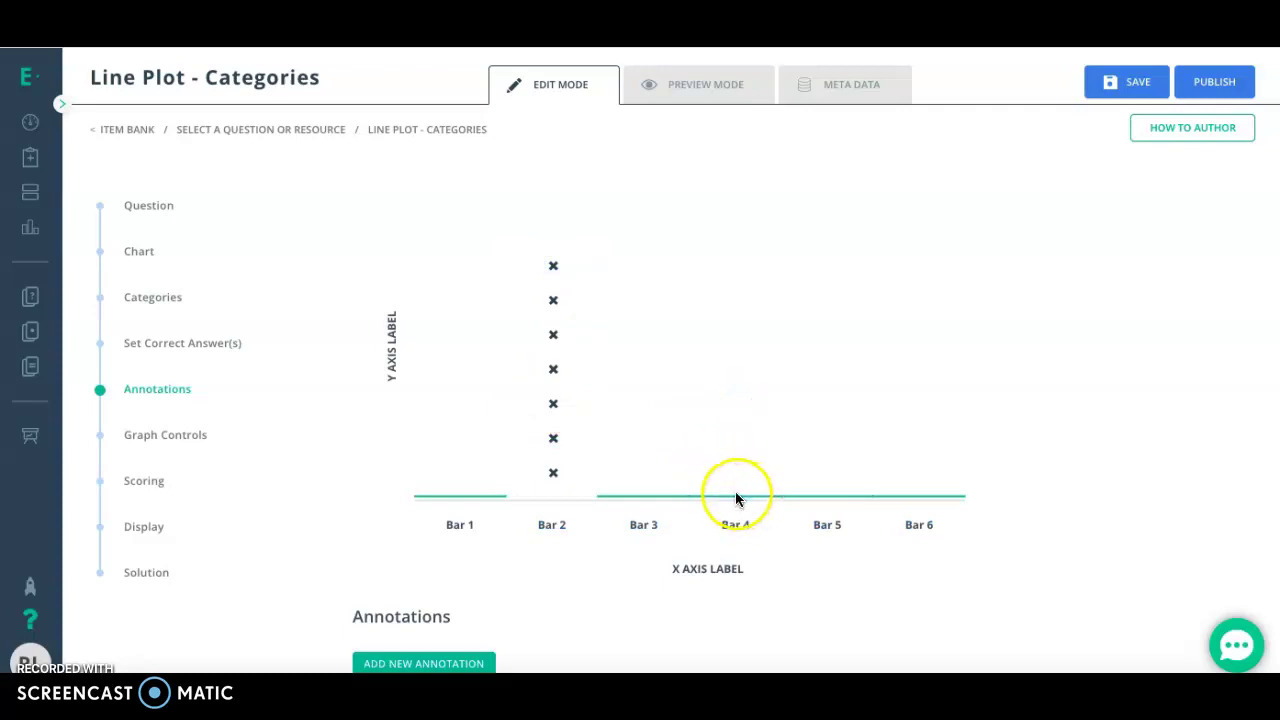
left_click_drag(734, 491, 738, 390)
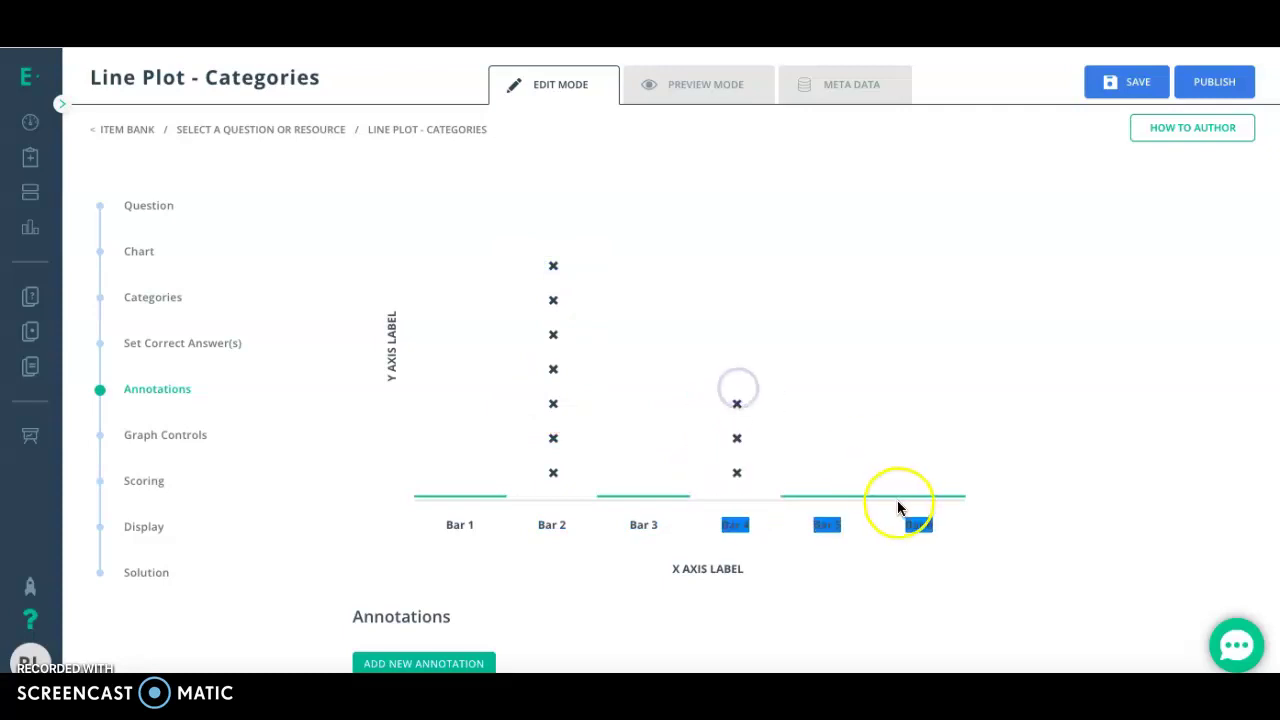
scroll(897, 508, "down", 1)
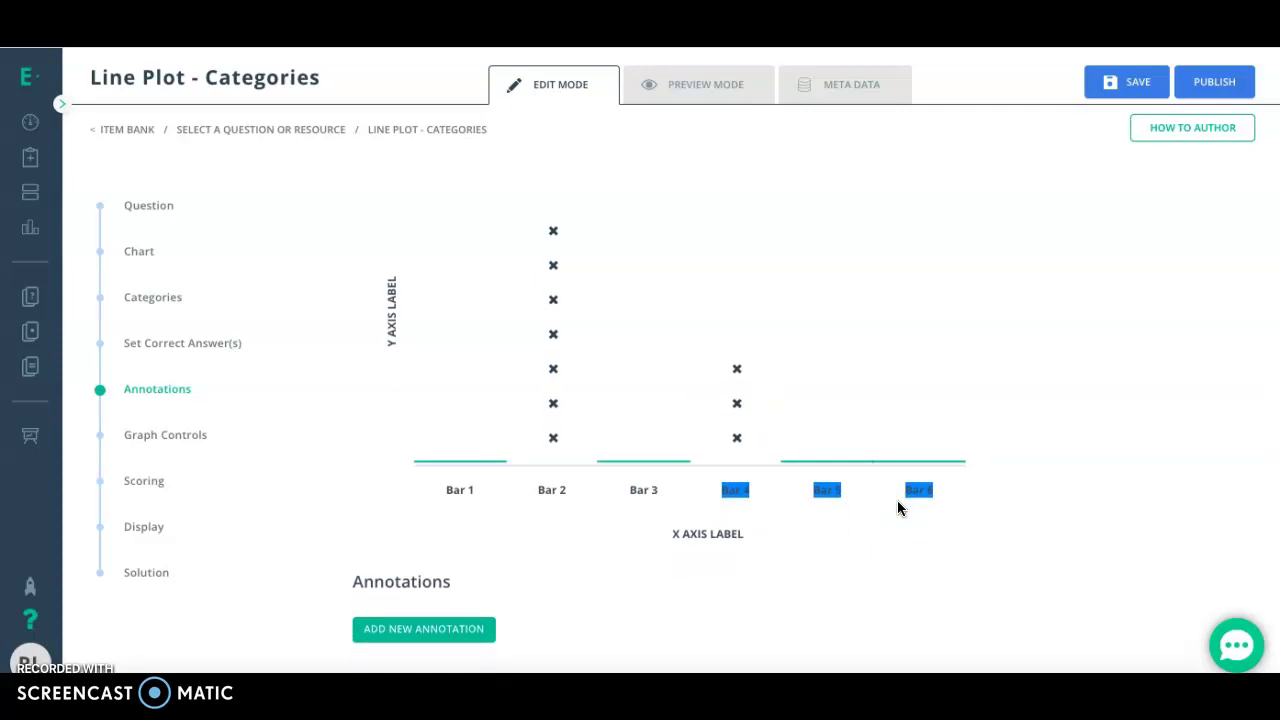